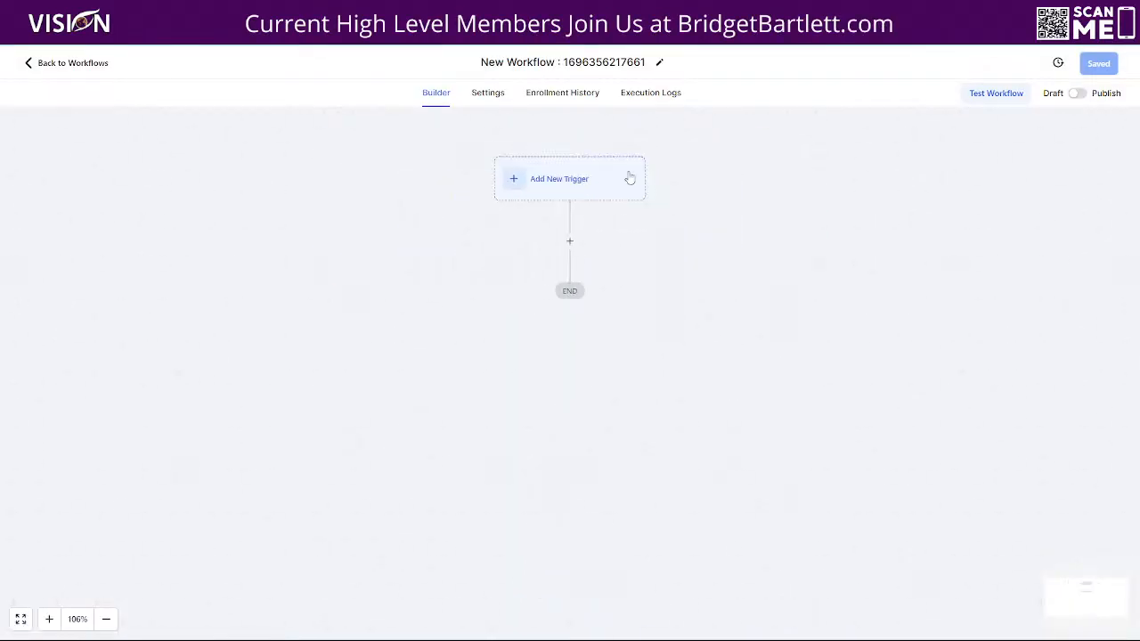
- Add a Customer Replied trigger to the workflow, found by searching 'custom'
{"action": "left_click", "coordinate": [563, 175]}
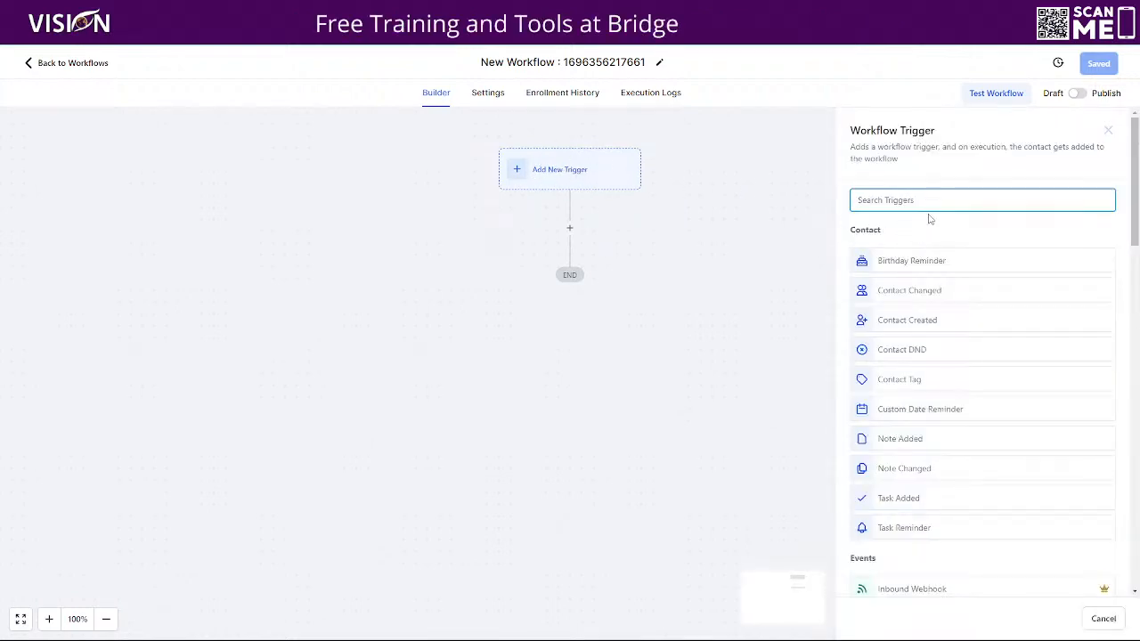
{"action": "type", "text": "custom"}
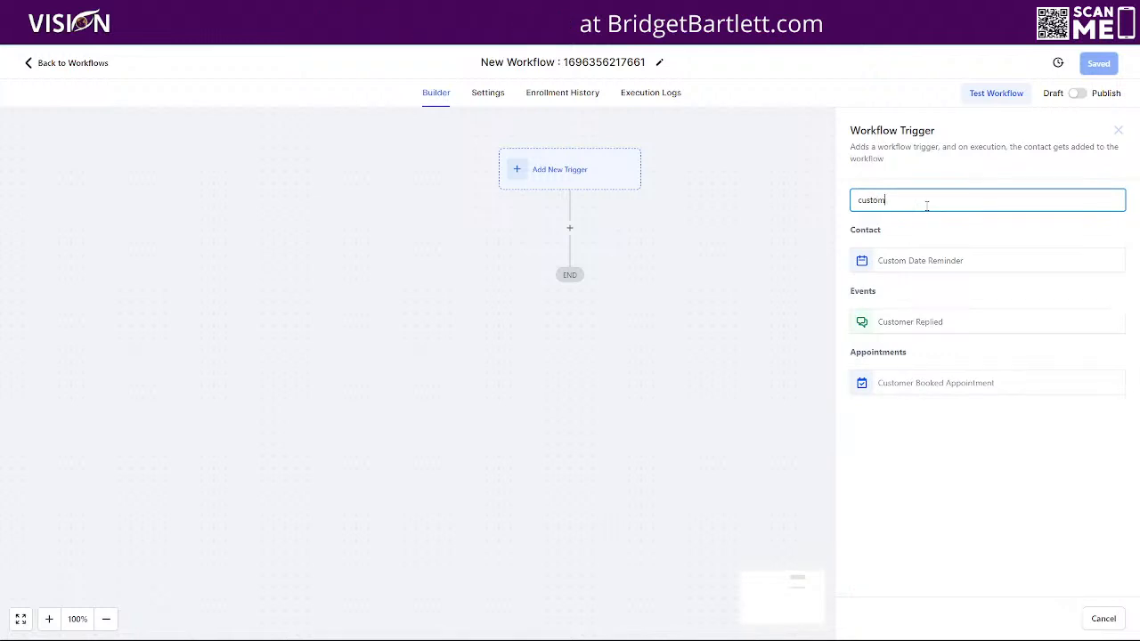
{"action": "left_click", "coordinate": [893, 321]}
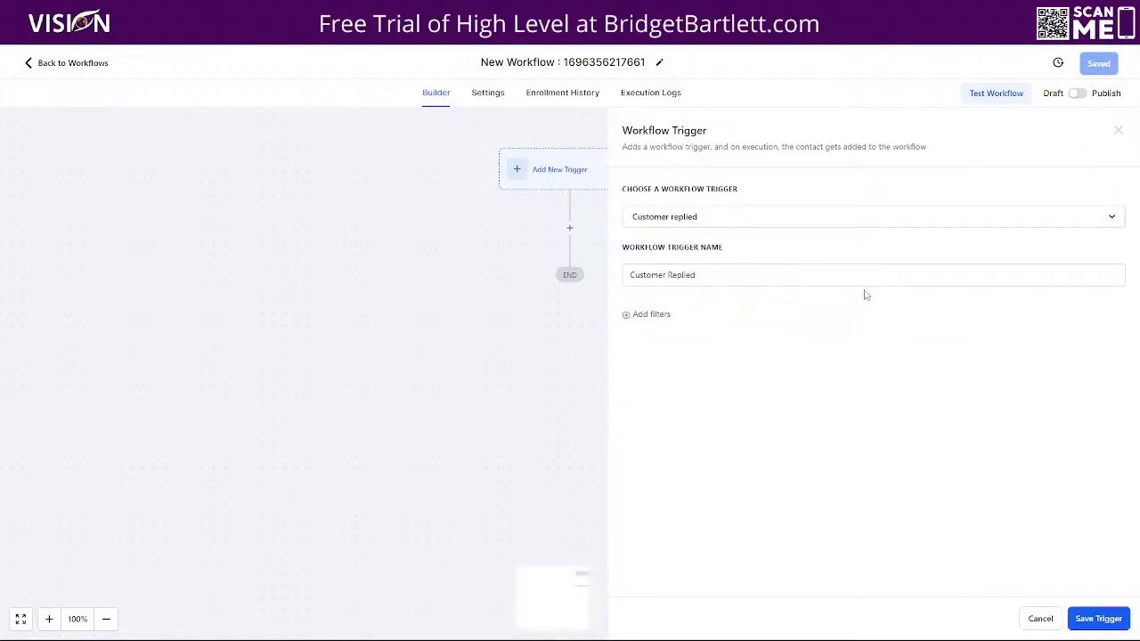
- Add a Reply channel filter, then remove it and save the trigger with no filters
{"action": "left_click", "coordinate": [652, 314]}
{"action": "left_click", "coordinate": [675, 335]}
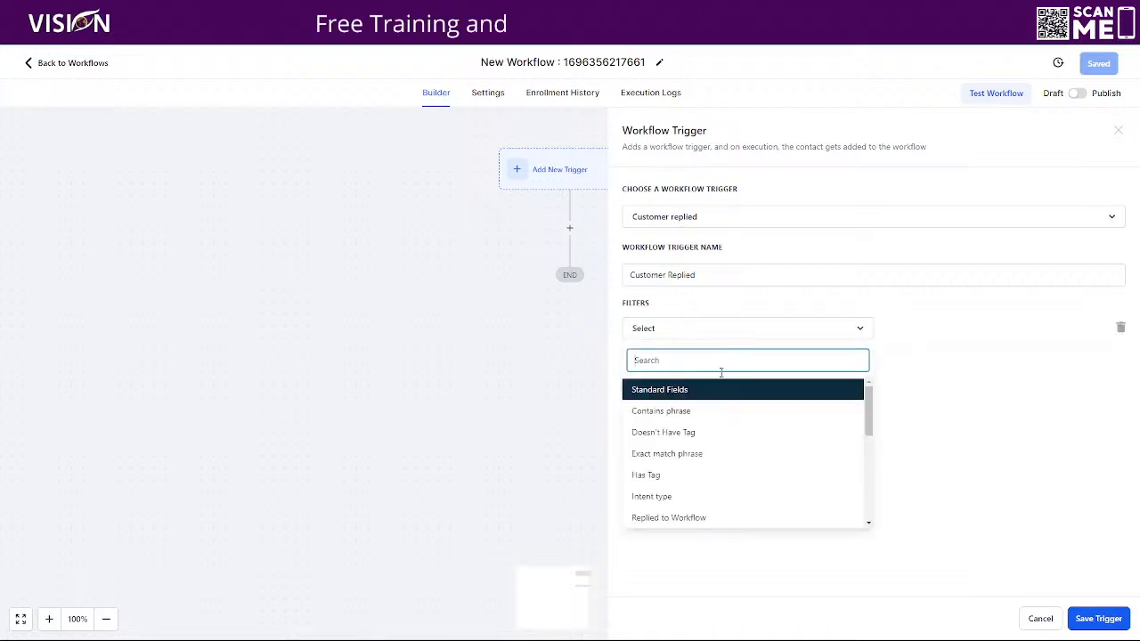
{"action": "scroll", "coordinate": [700, 493], "scroll_direction": "down", "scroll_amount": 3}
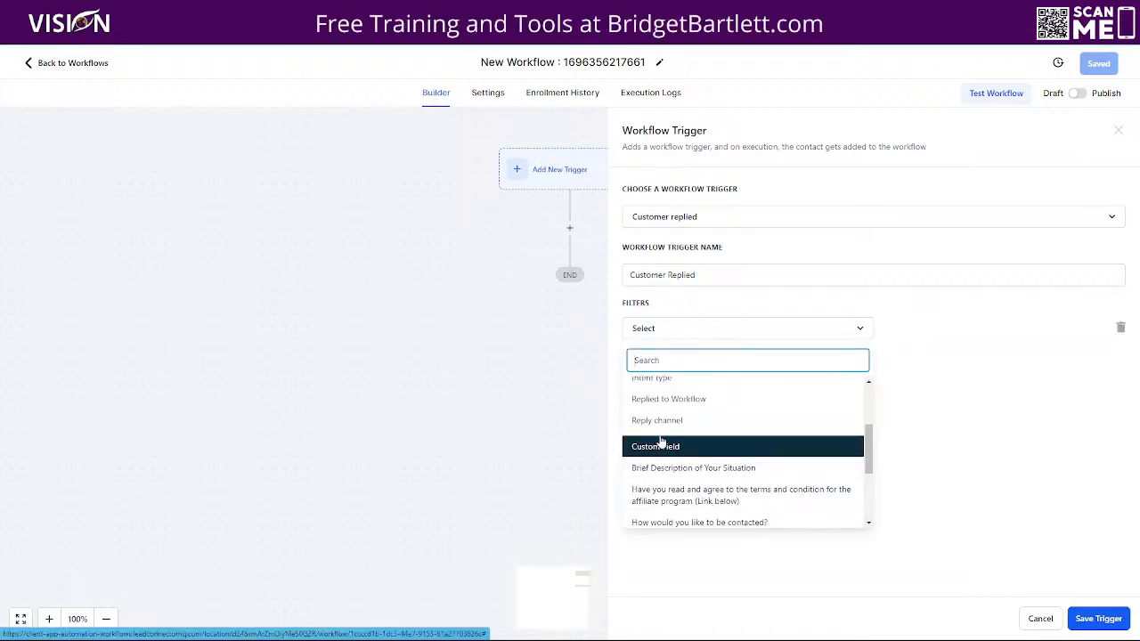
{"action": "left_click", "coordinate": [881, 409]}
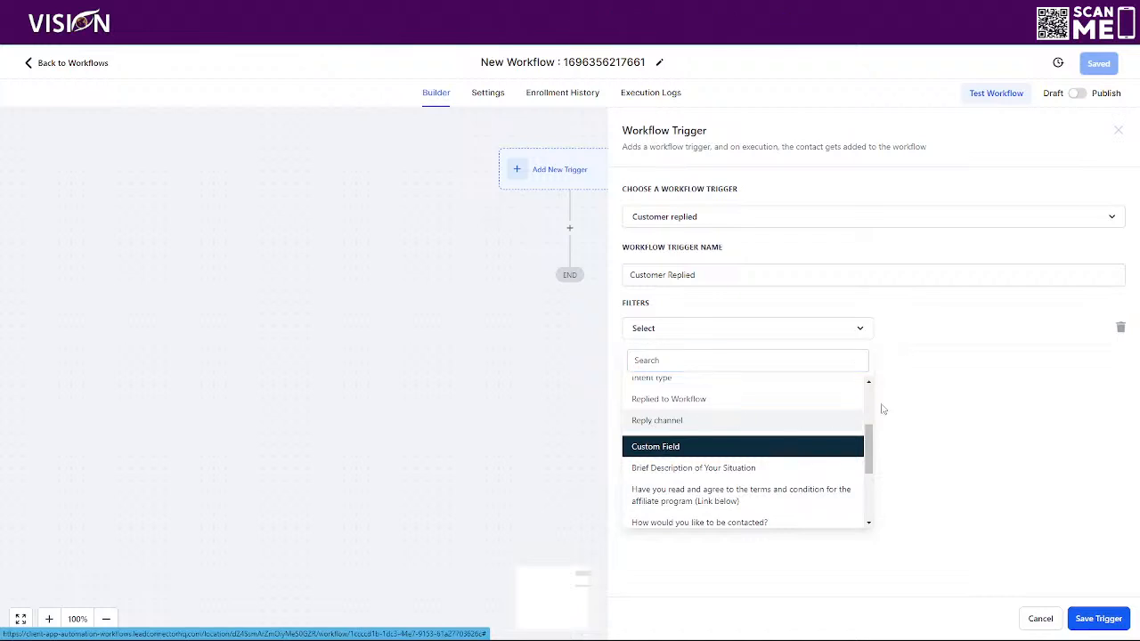
{"action": "left_click", "coordinate": [678, 424]}
{"action": "left_click", "coordinate": [932, 327]}
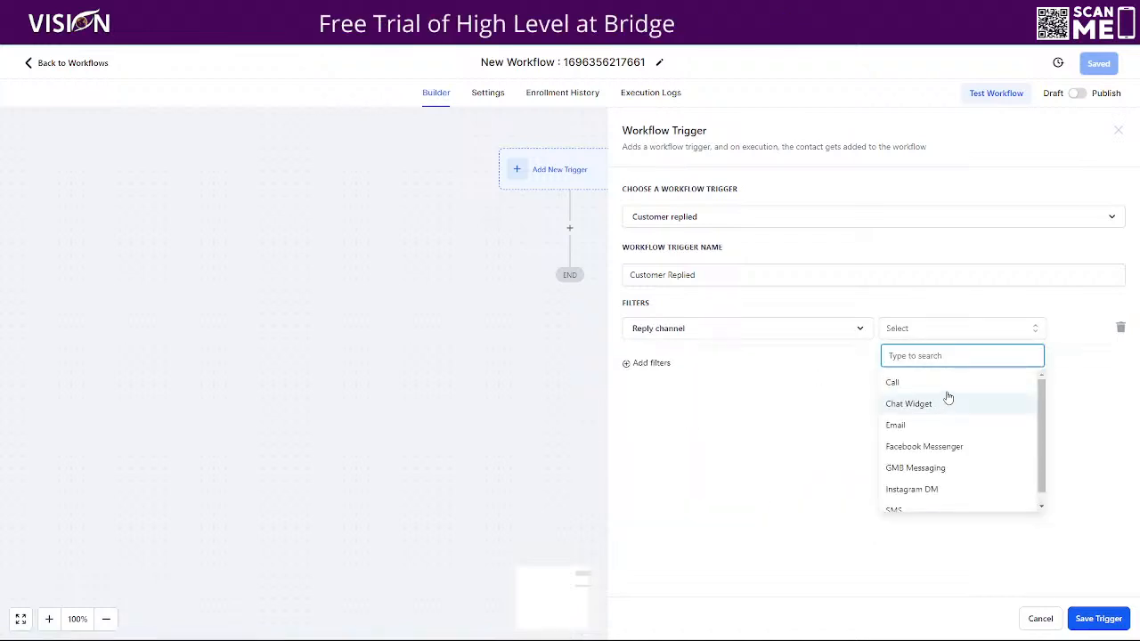
{"action": "scroll", "coordinate": [951, 422], "scroll_direction": "down", "scroll_amount": 1}
{"action": "scroll", "coordinate": [935, 450], "scroll_direction": "up", "scroll_amount": 1}
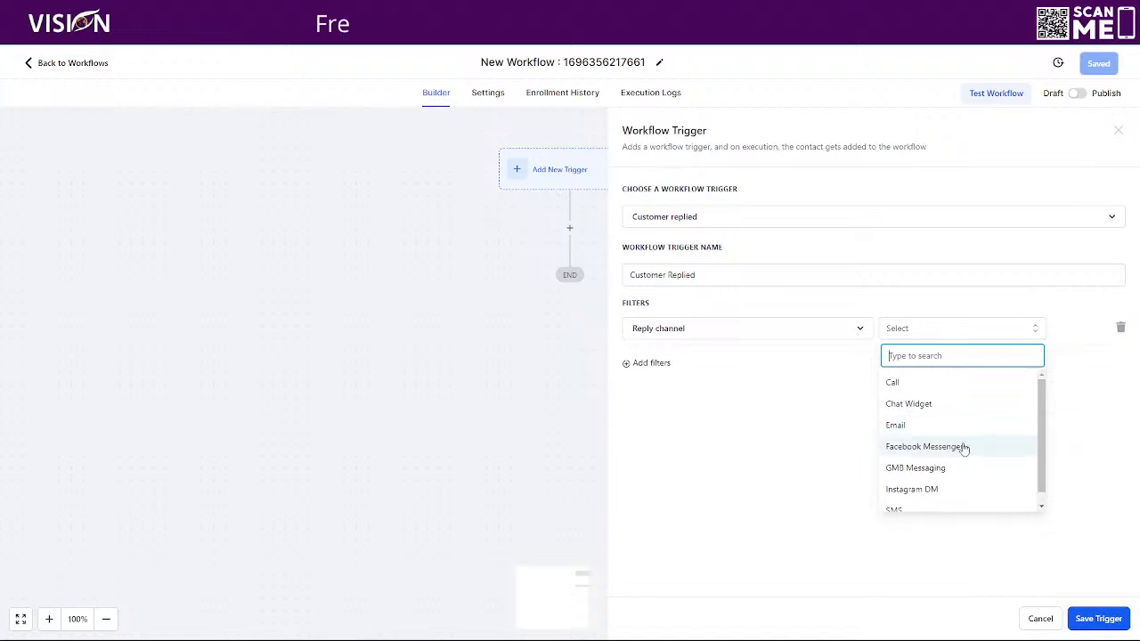
{"action": "scroll", "coordinate": [922, 470], "scroll_direction": "down", "scroll_amount": 1}
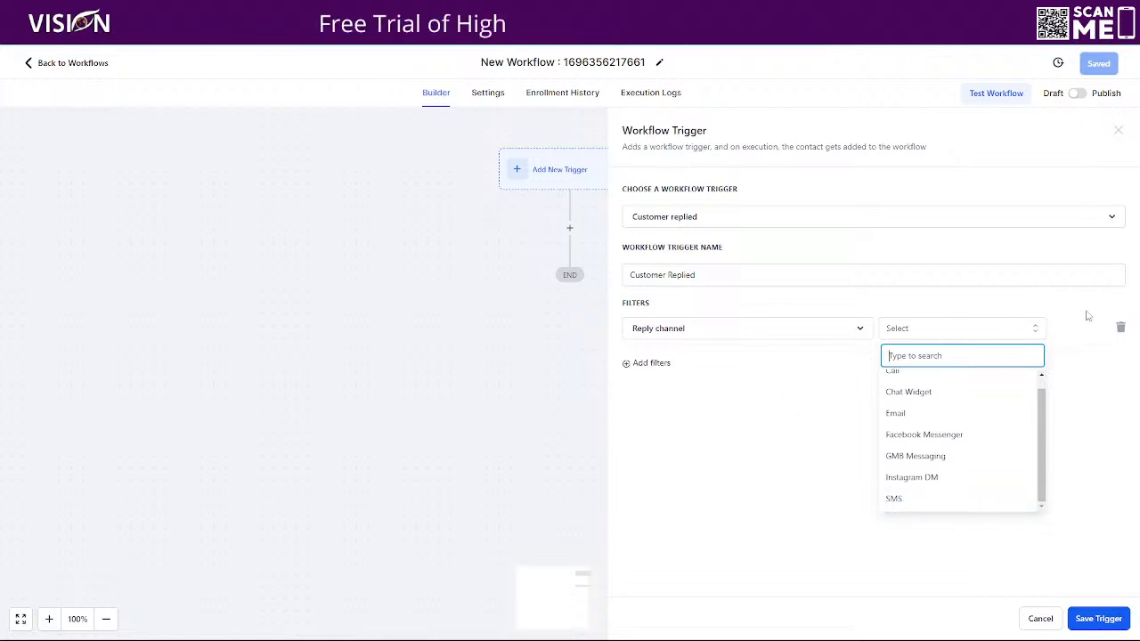
{"action": "left_click", "coordinate": [1121, 328]}
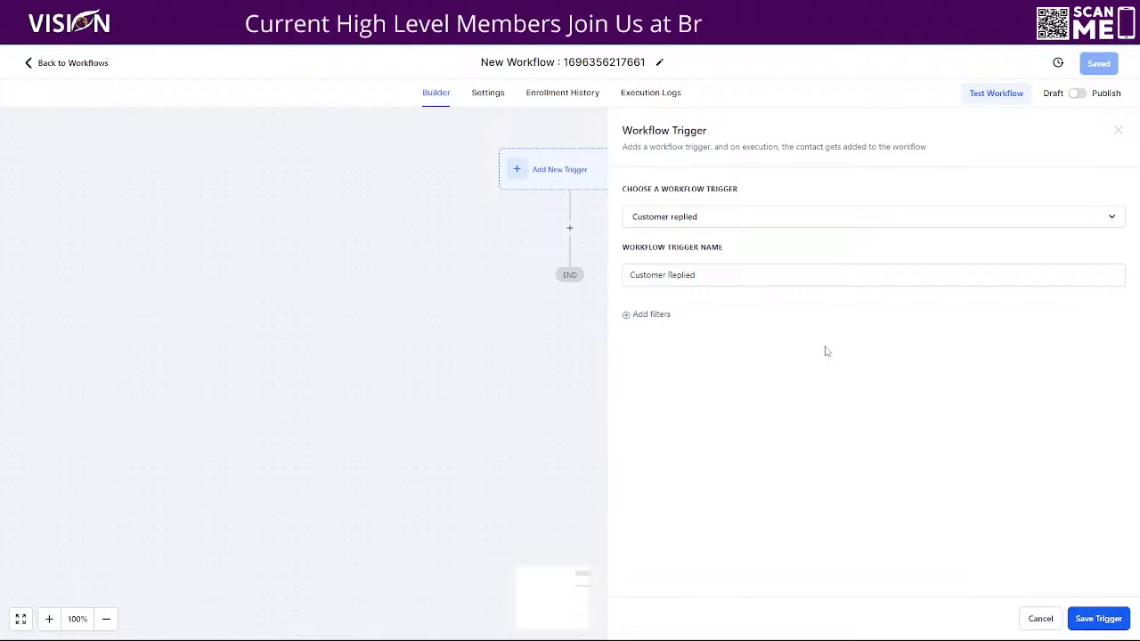
{"action": "left_click", "coordinate": [1096, 619]}
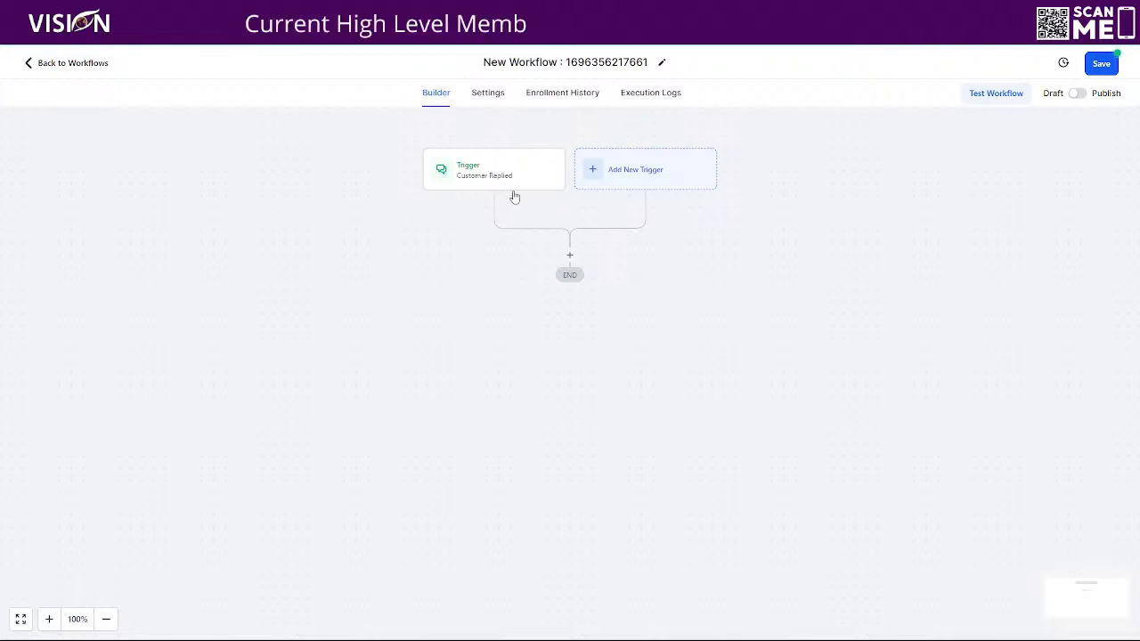
- Add an If / Else condition named 'How did they contact us?' with a 'Chat Widget' branch
{"action": "left_click", "coordinate": [569, 255]}
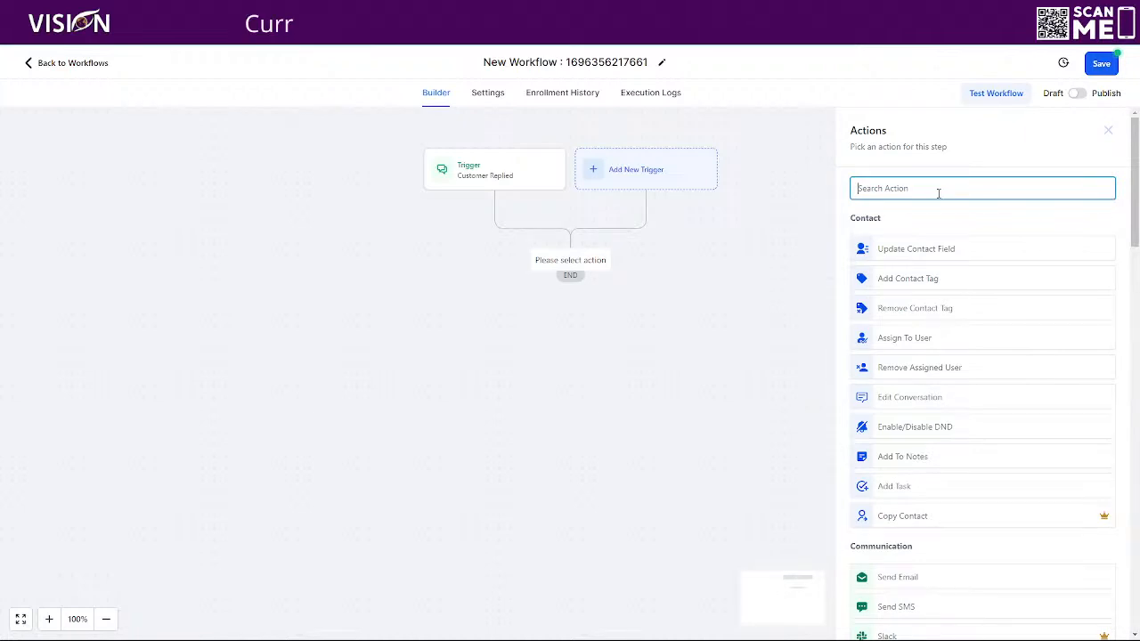
{"action": "type", "text": "if"}
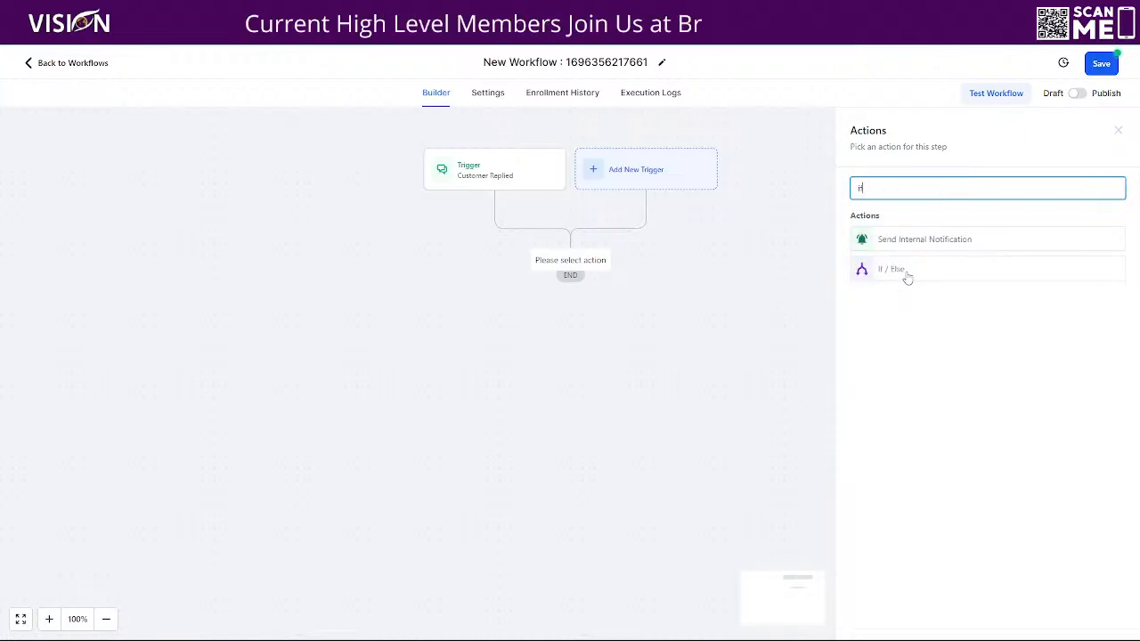
{"action": "left_click", "coordinate": [907, 279]}
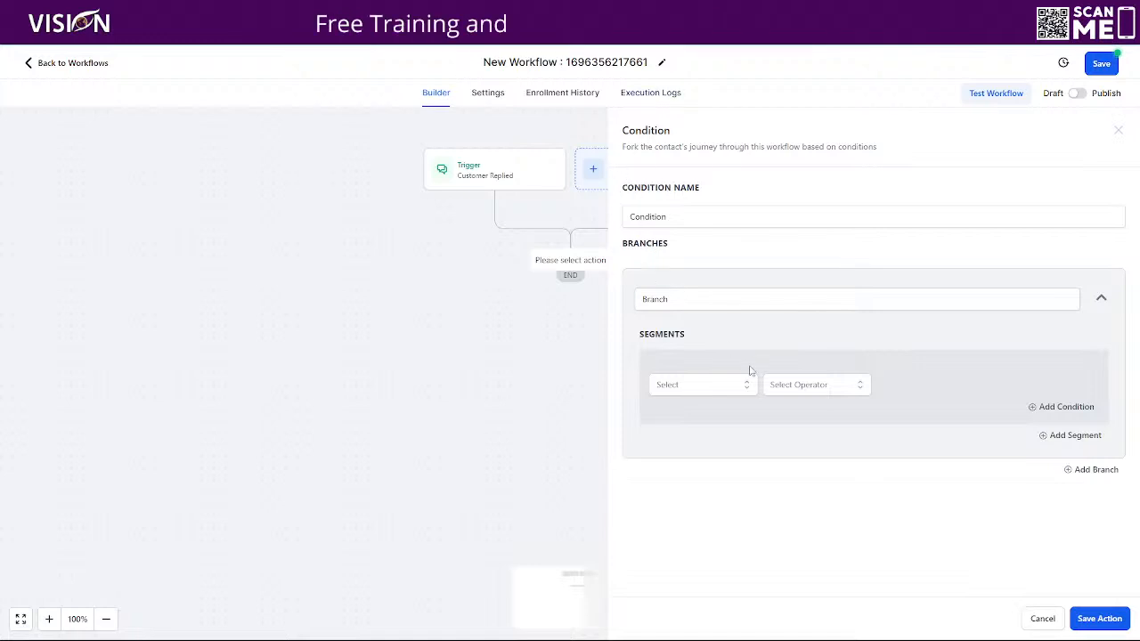
{"action": "left_click", "coordinate": [690, 394]}
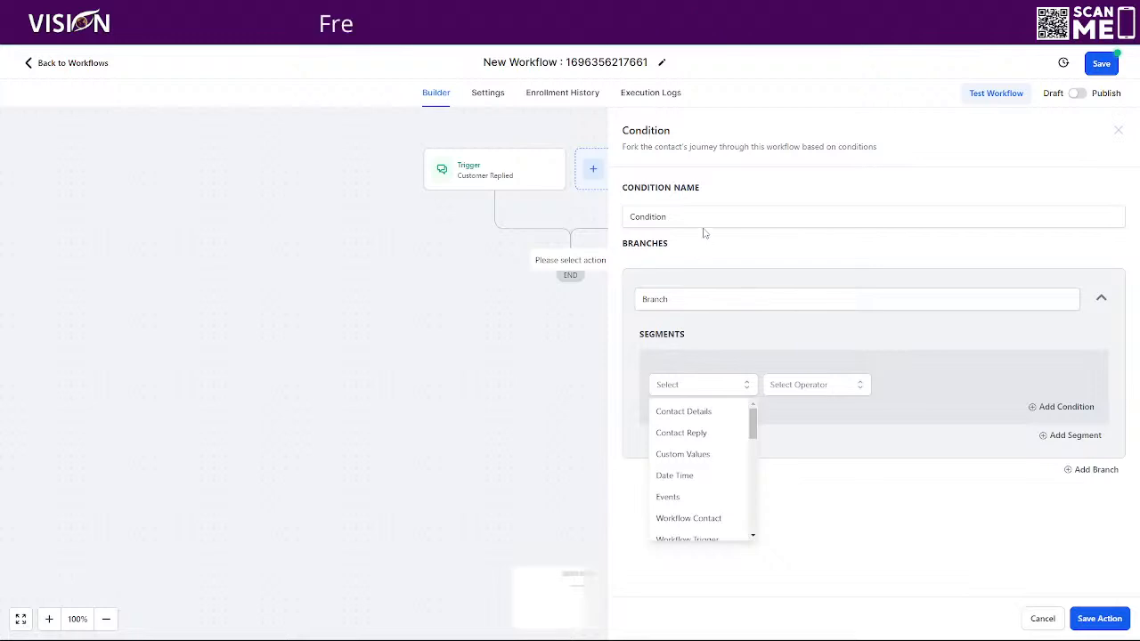
{"action": "left_click_drag", "start_coordinate": [677, 220], "coordinate": [626, 206]}
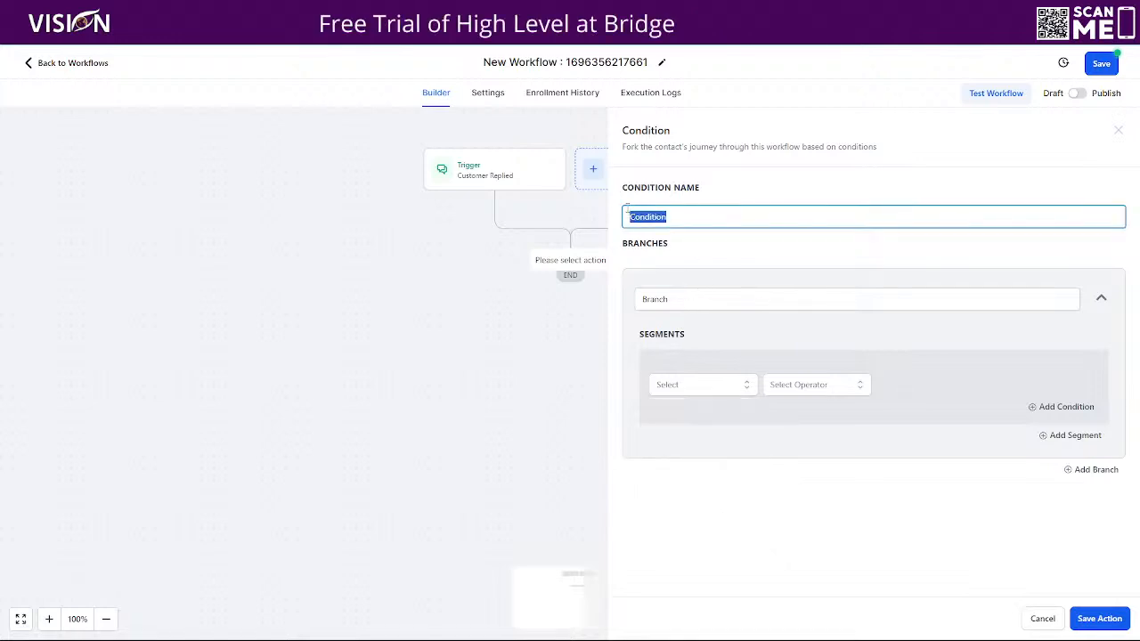
{"action": "type", "text": "How did"}
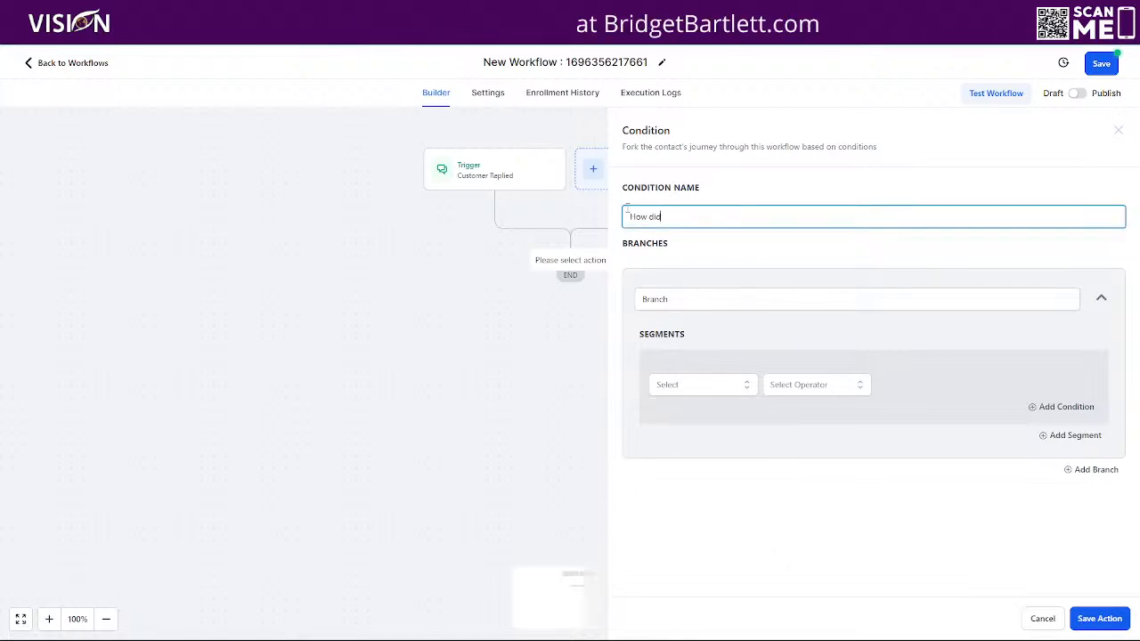
{"action": "type", "text": " they contact "}
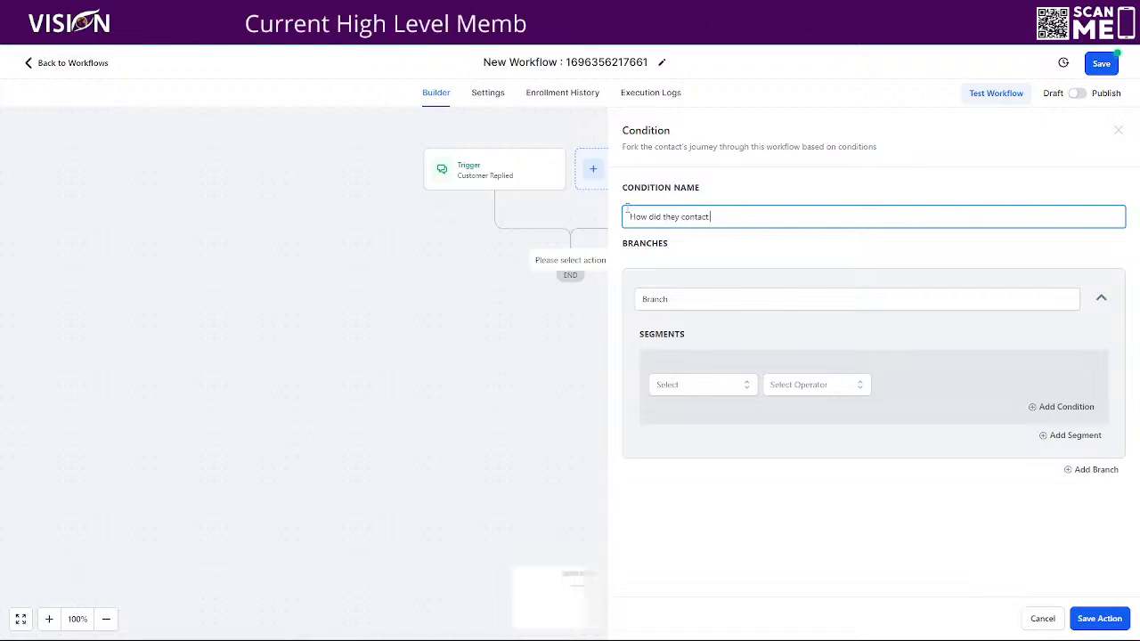
{"action": "type", "text": "us?"}
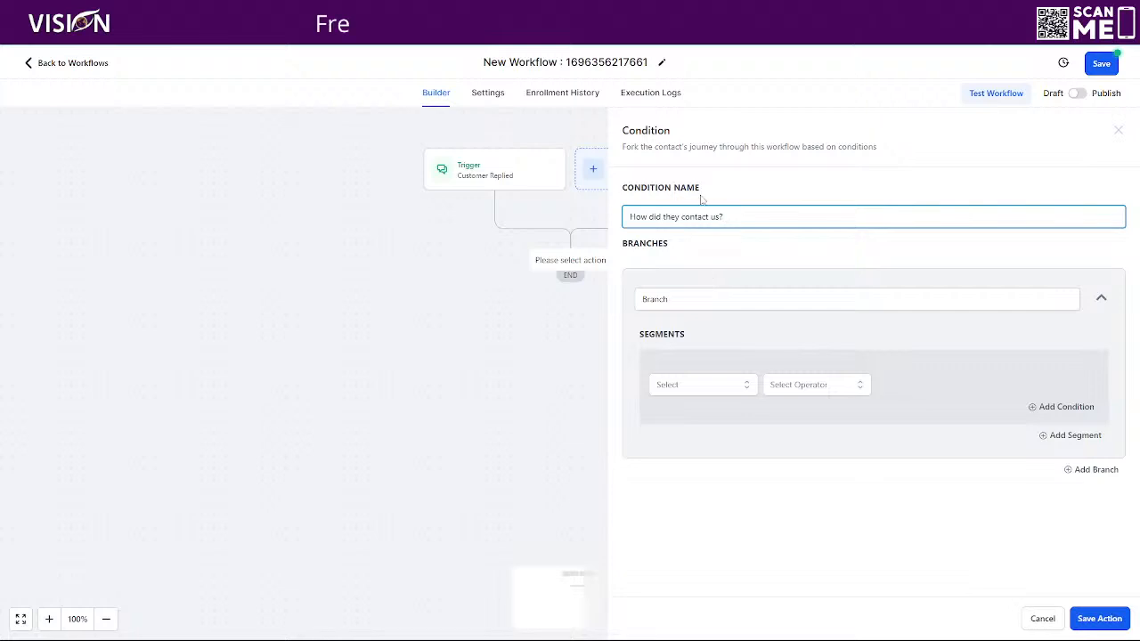
{"action": "left_click_drag", "start_coordinate": [689, 298], "coordinate": [630, 300]}
{"action": "type", "text": "Chat Widget"}
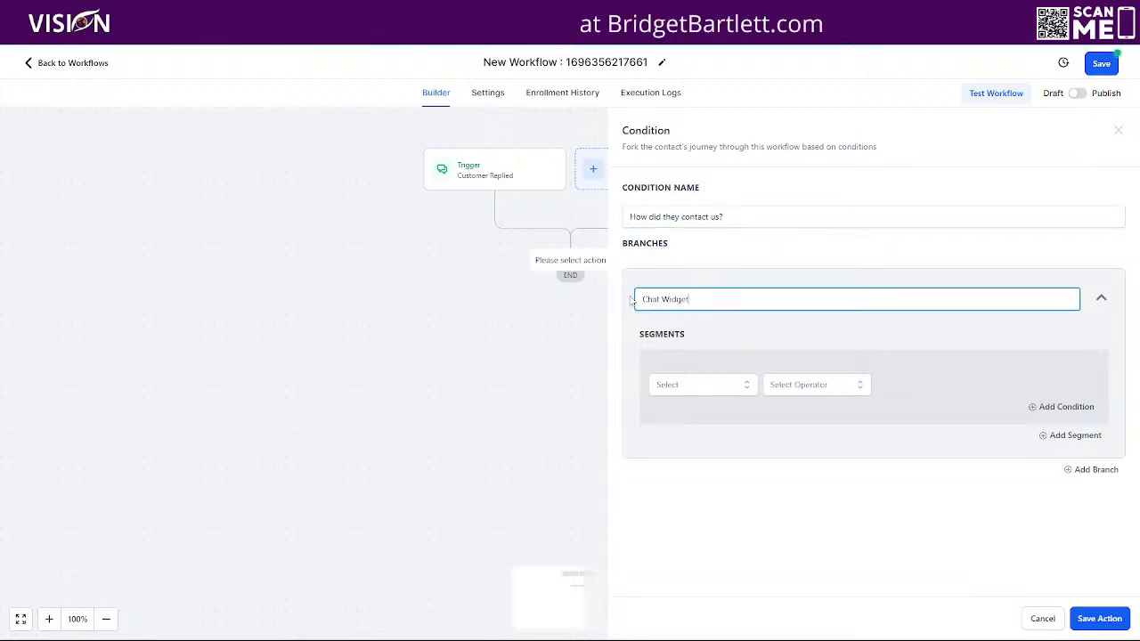
- Set the Chat Widget branch condition to Workflow Trigger Is, then save the workflow
{"action": "left_click", "coordinate": [693, 388]}
{"action": "scroll", "coordinate": [723, 465], "scroll_direction": "down", "scroll_amount": 3}
{"action": "scroll", "coordinate": [699, 458], "scroll_direction": "up", "scroll_amount": 3}
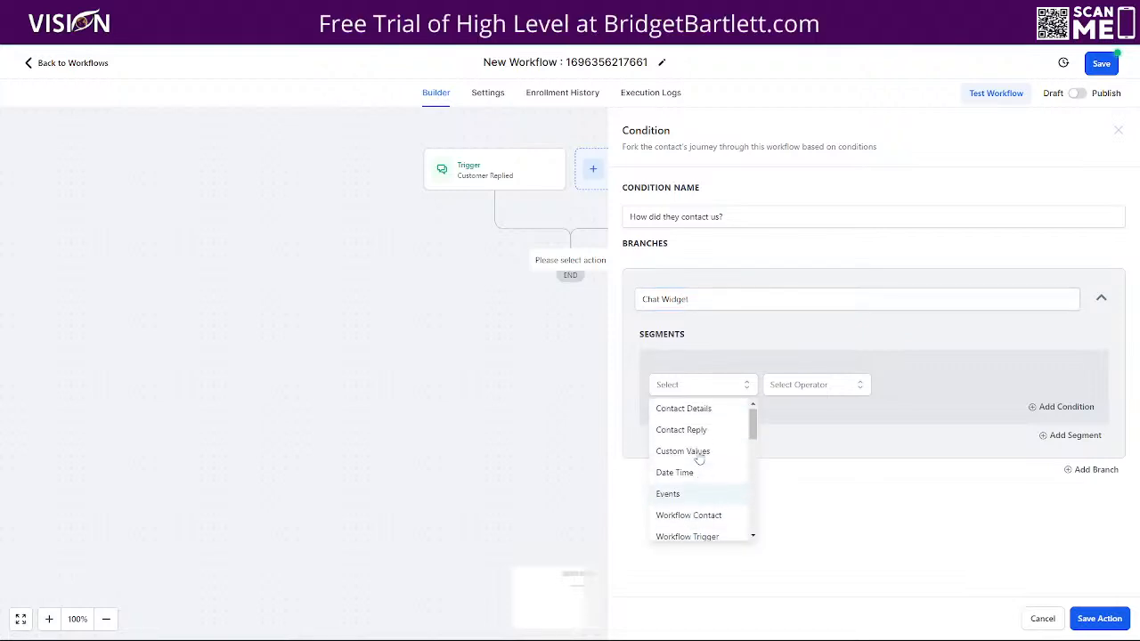
{"action": "left_click", "coordinate": [702, 434]}
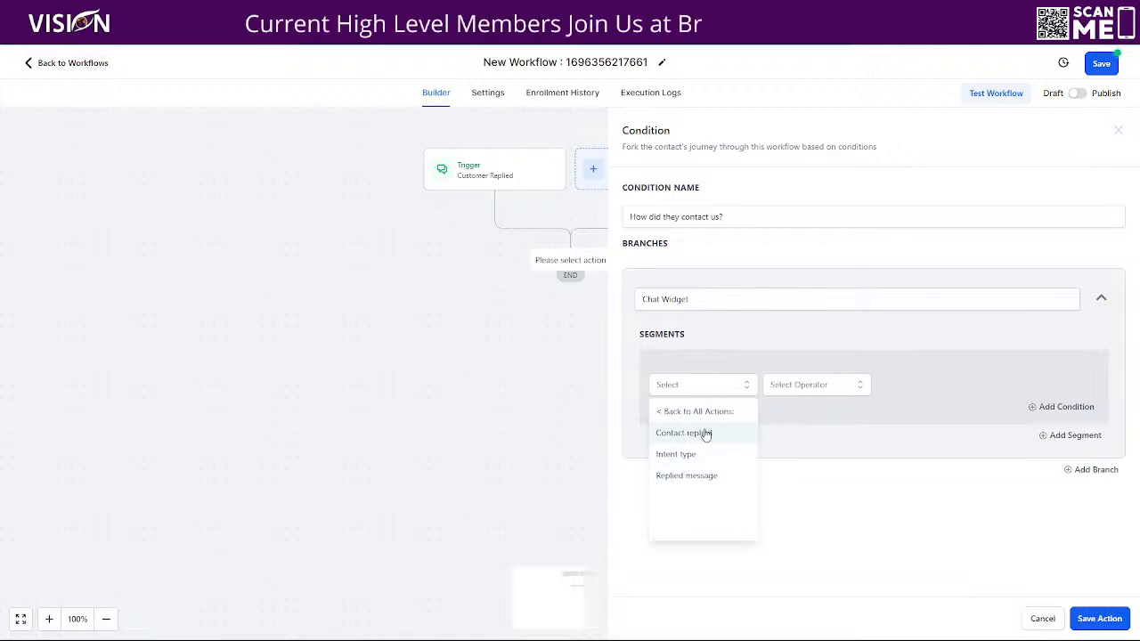
{"action": "left_click", "coordinate": [705, 433]}
{"action": "left_click", "coordinate": [827, 393]}
{"action": "left_click", "coordinate": [704, 385]}
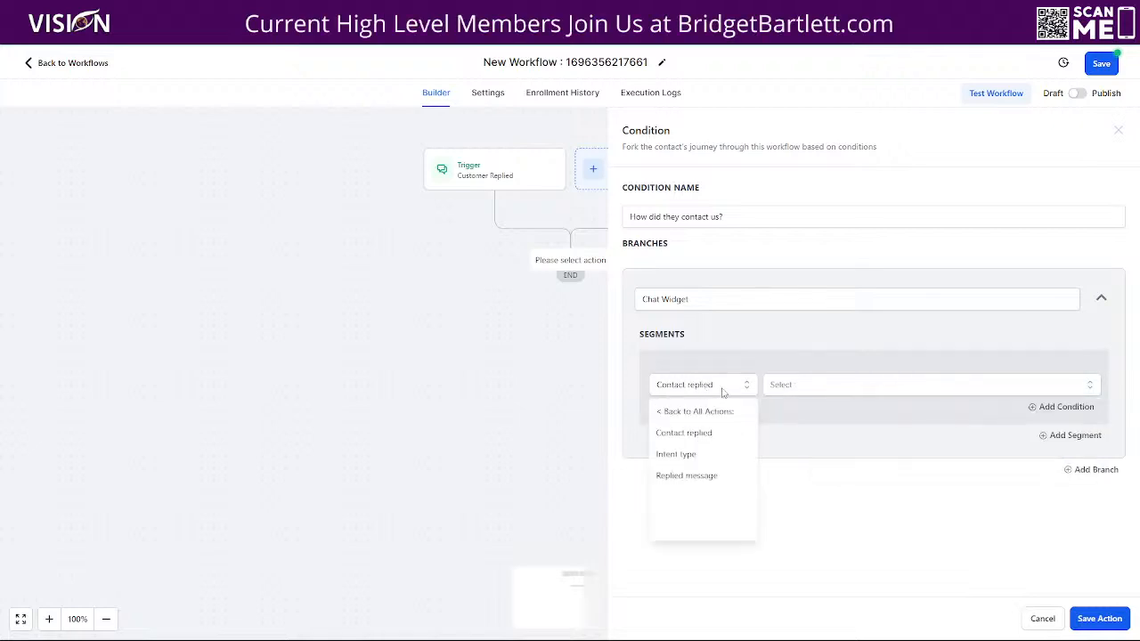
{"action": "left_click", "coordinate": [672, 414]}
{"action": "left_click", "coordinate": [687, 386]}
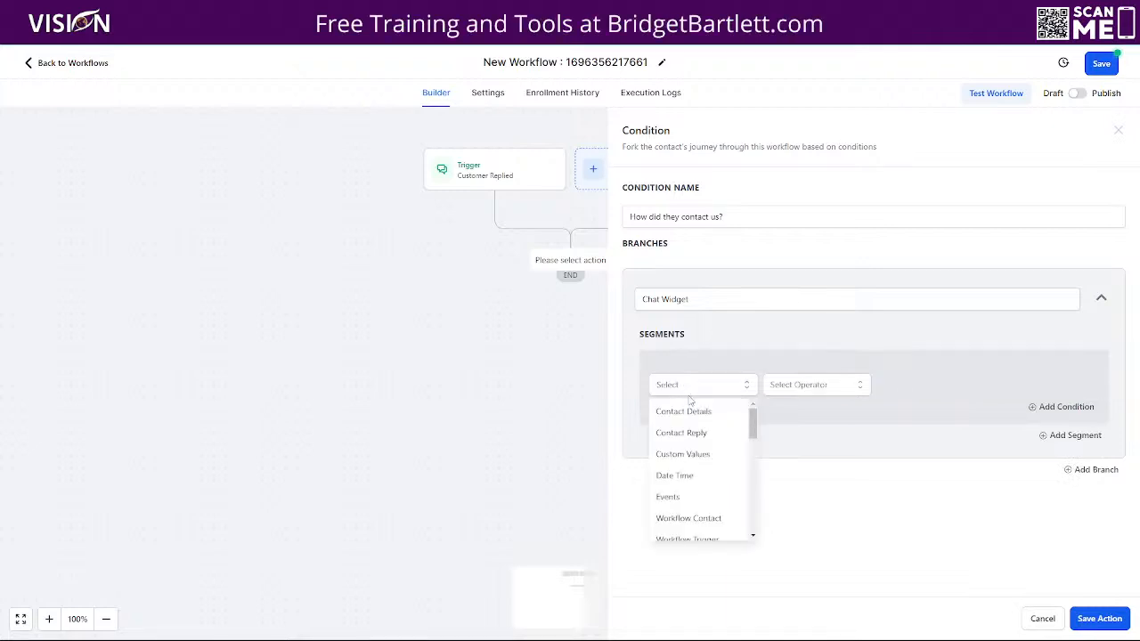
{"action": "scroll", "coordinate": [712, 442], "scroll_direction": "down", "scroll_amount": 2}
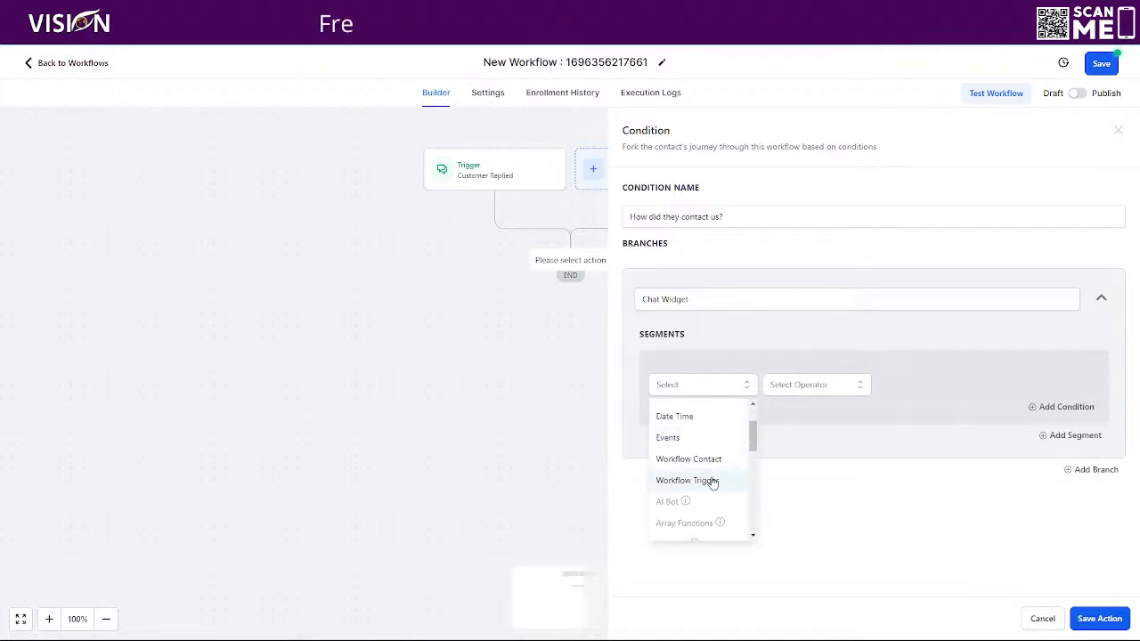
{"action": "left_click", "coordinate": [712, 478]}
{"action": "left_click", "coordinate": [799, 385]}
{"action": "left_click", "coordinate": [823, 412]}
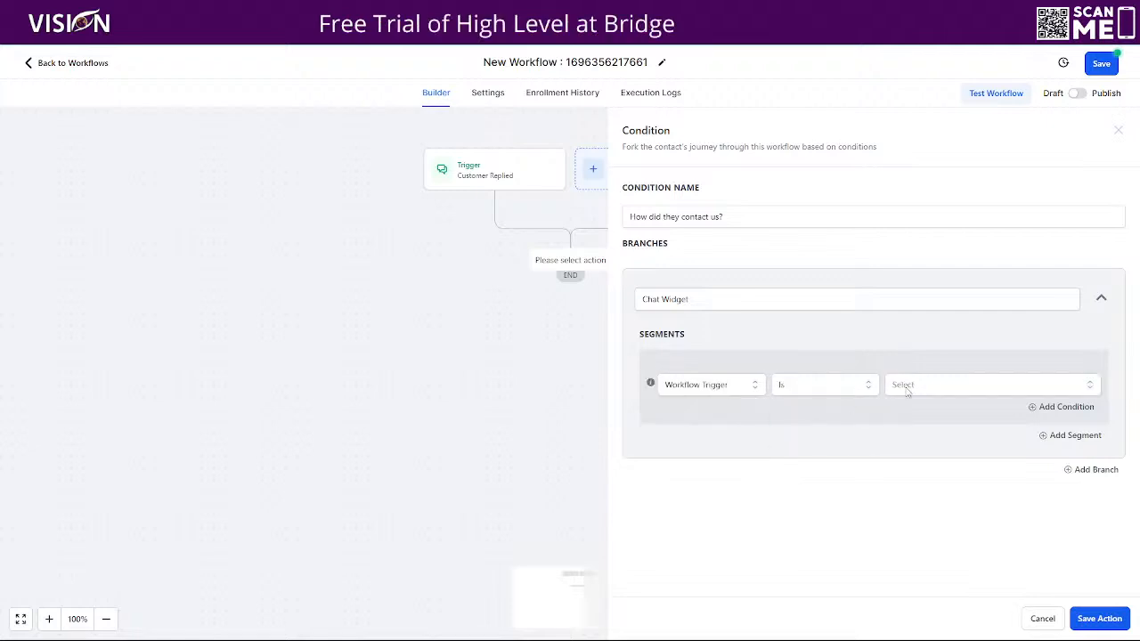
{"action": "left_click", "coordinate": [908, 389]}
{"action": "left_click", "coordinate": [898, 386]}
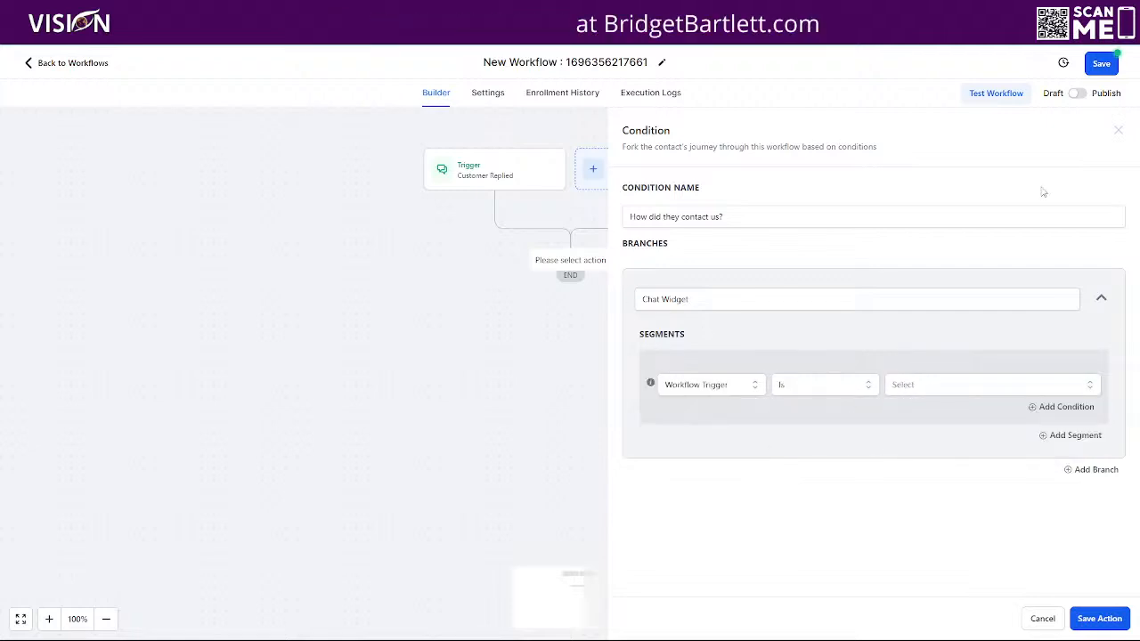
{"action": "left_click", "coordinate": [1101, 64]}
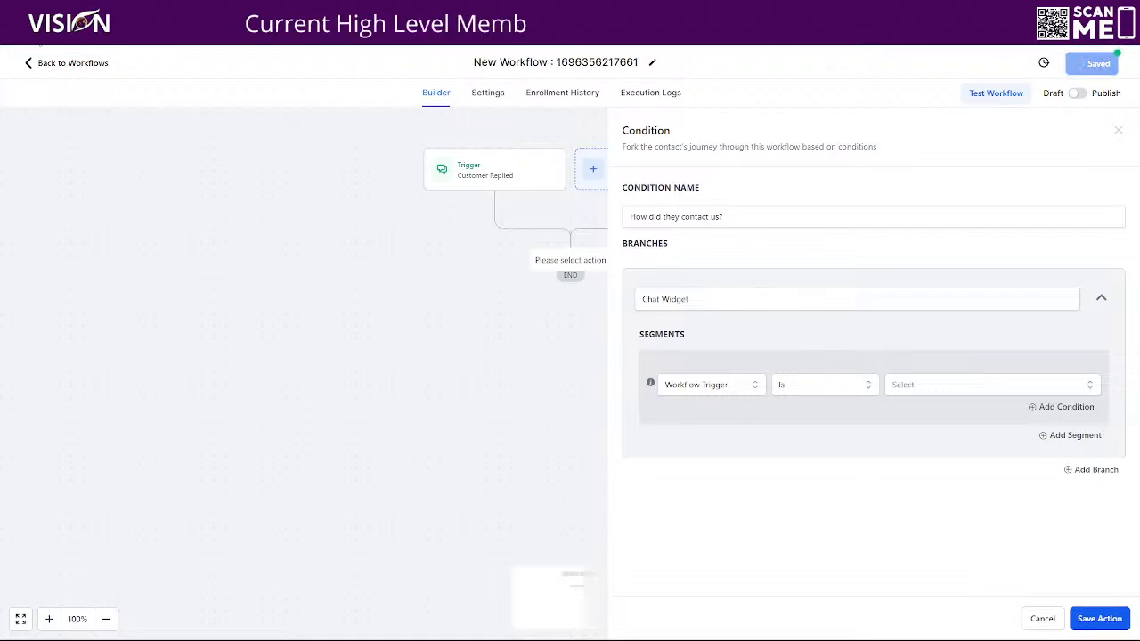
{"action": "key", "text": "F5"}
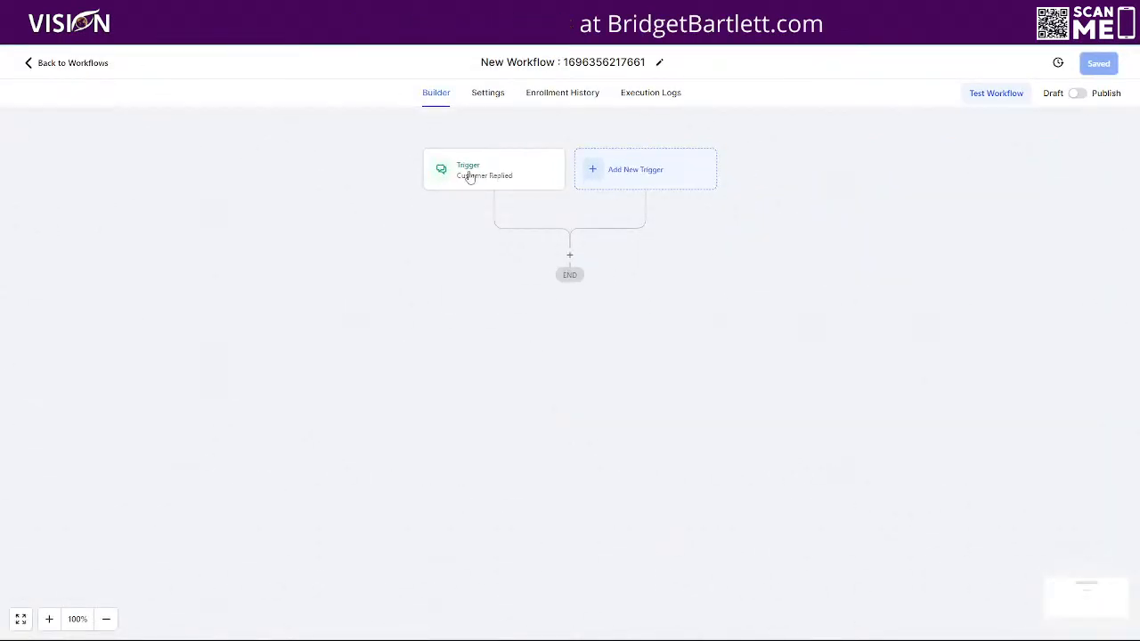
{"action": "left_click", "coordinate": [469, 175]}
{"action": "left_click", "coordinate": [651, 316]}
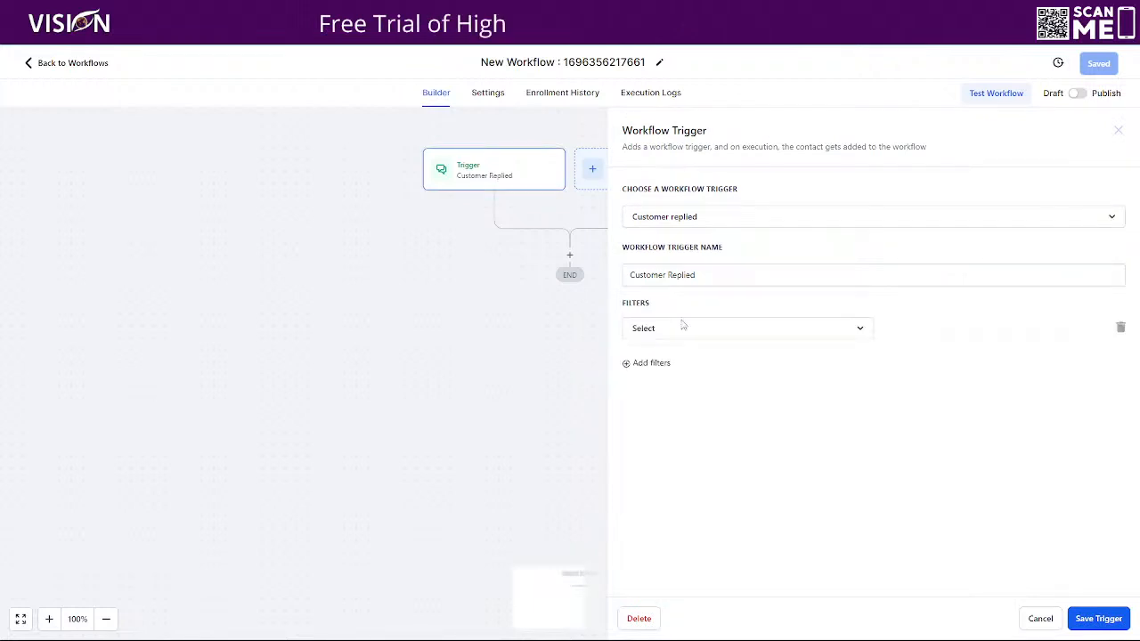
{"action": "left_click", "coordinate": [1120, 328]}
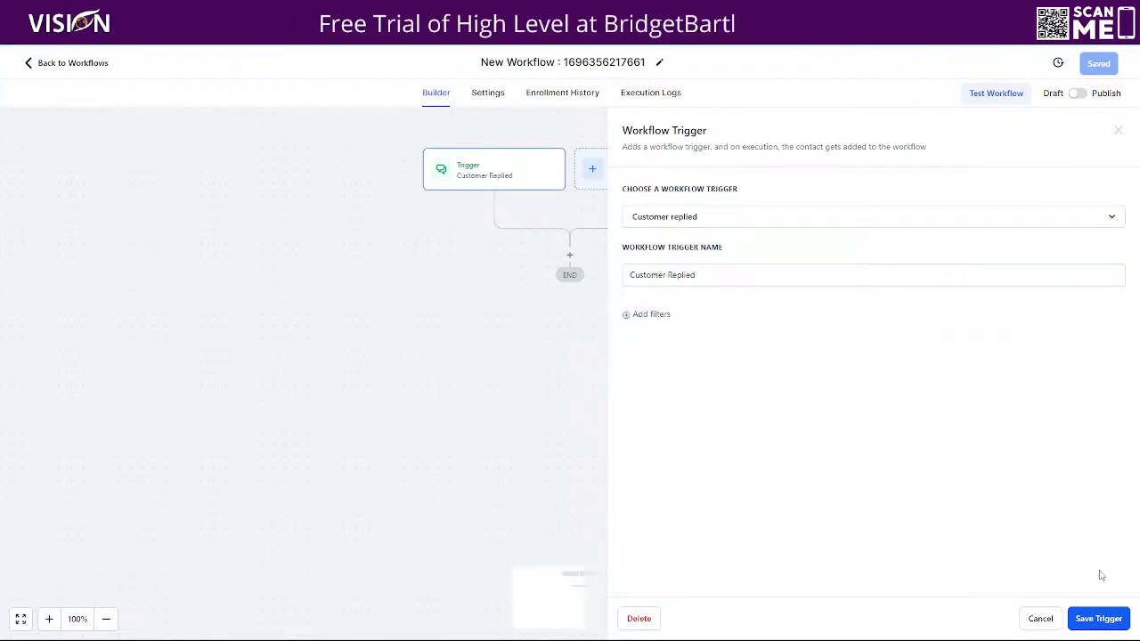
{"action": "left_click", "coordinate": [1099, 618]}
{"action": "left_click", "coordinate": [570, 255]}
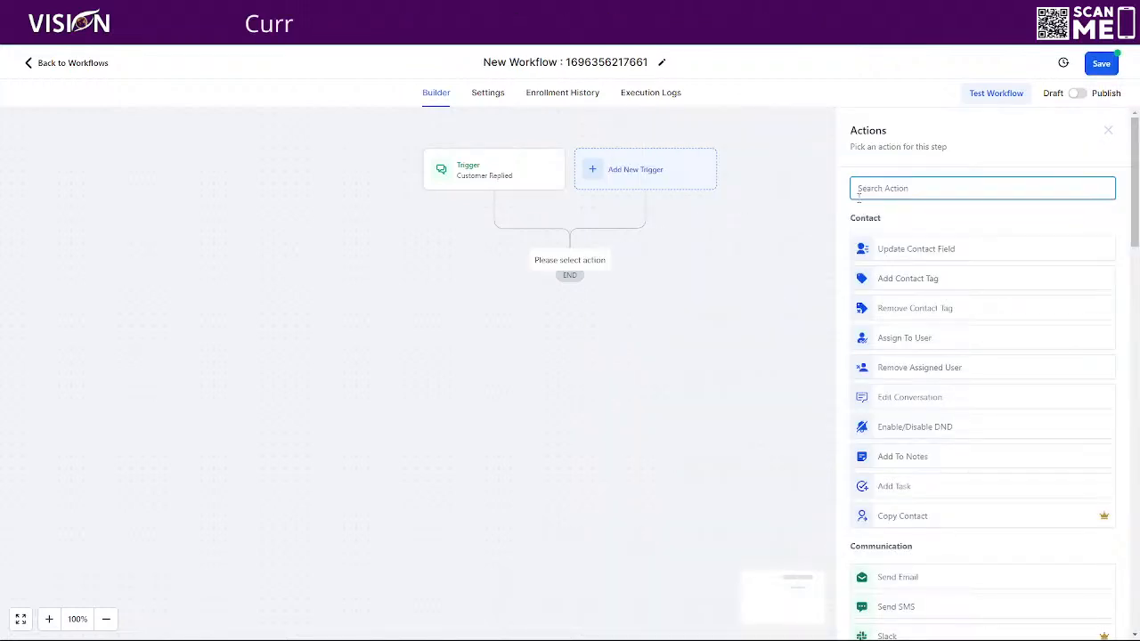
{"action": "type", "text": "if"}
{"action": "left_click", "coordinate": [891, 272]}
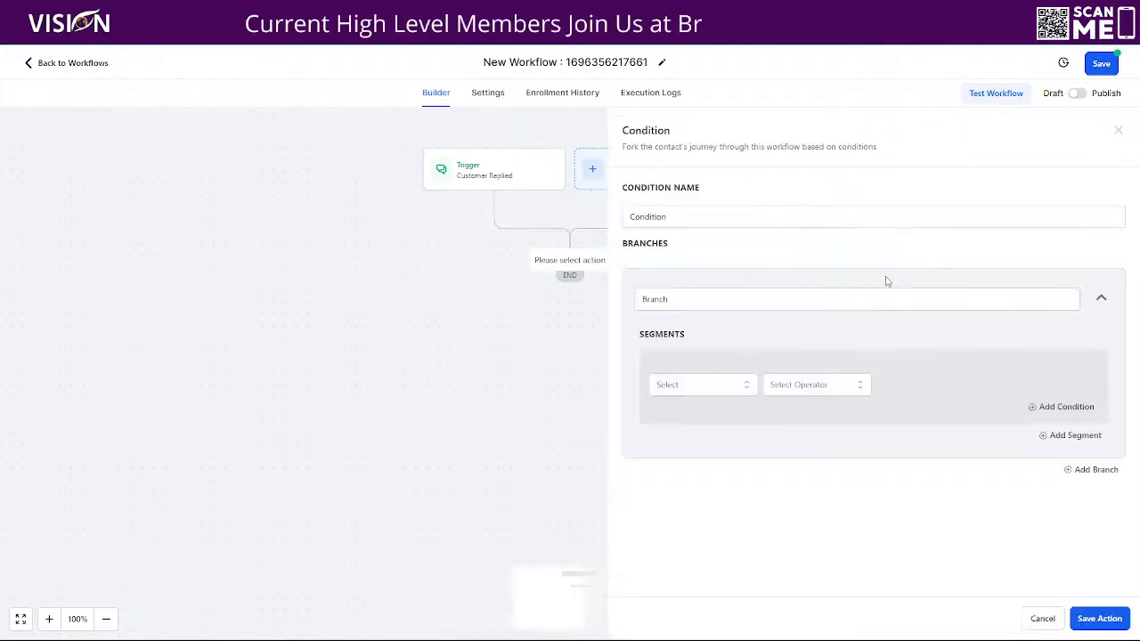
{"action": "left_click", "coordinate": [715, 385]}
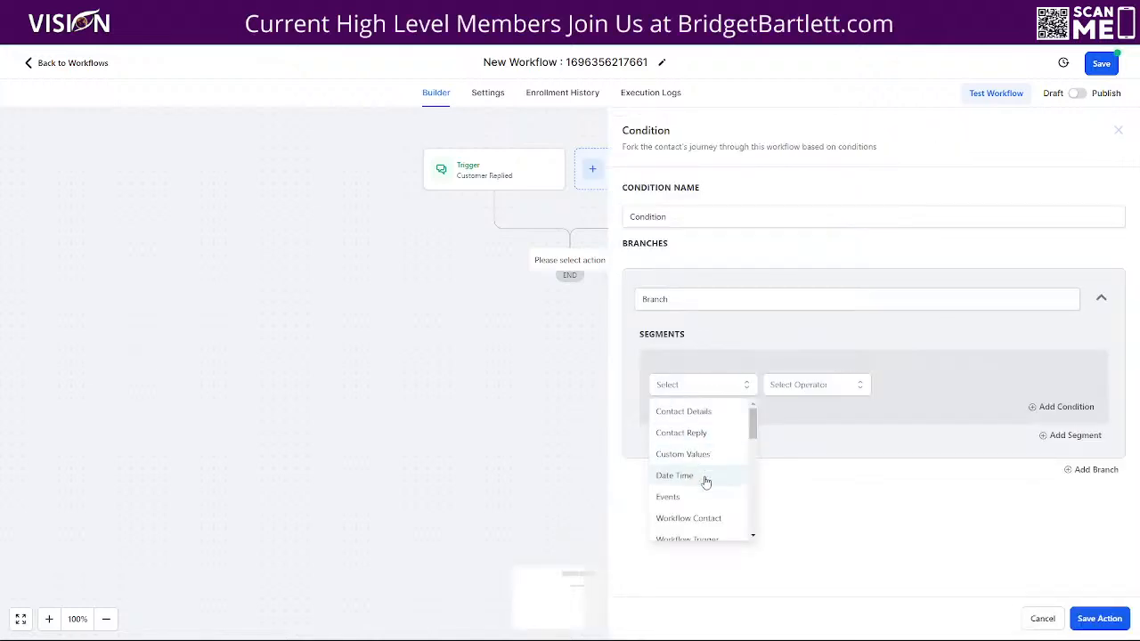
{"action": "scroll", "coordinate": [718, 497], "scroll_direction": "down", "scroll_amount": 1}
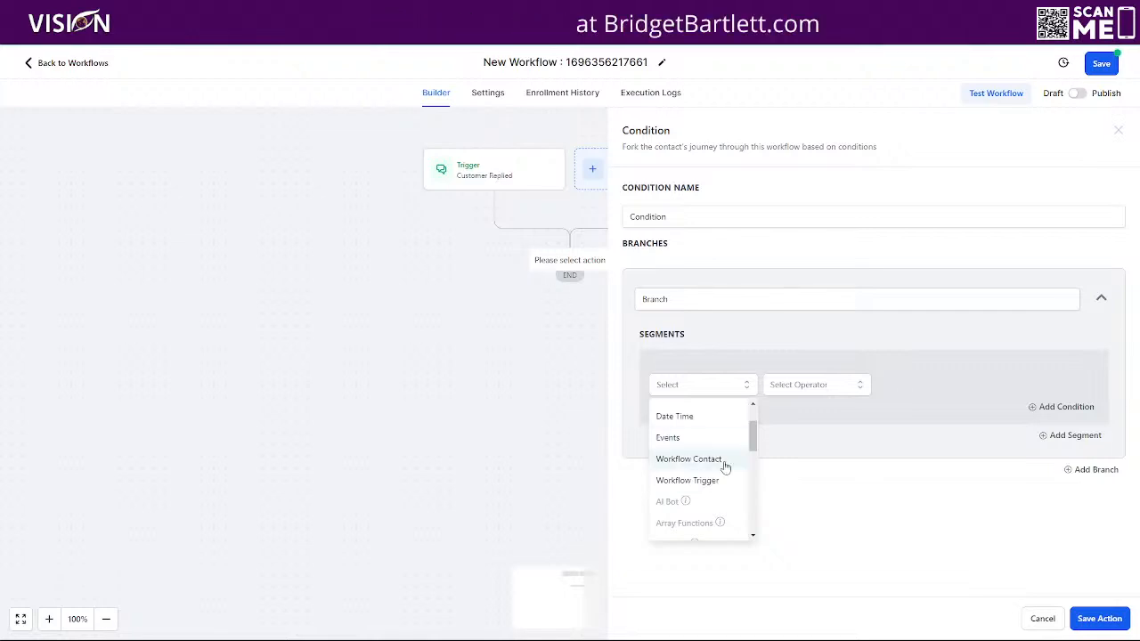
{"action": "scroll", "coordinate": [700, 472], "scroll_direction": "up", "scroll_amount": 2}
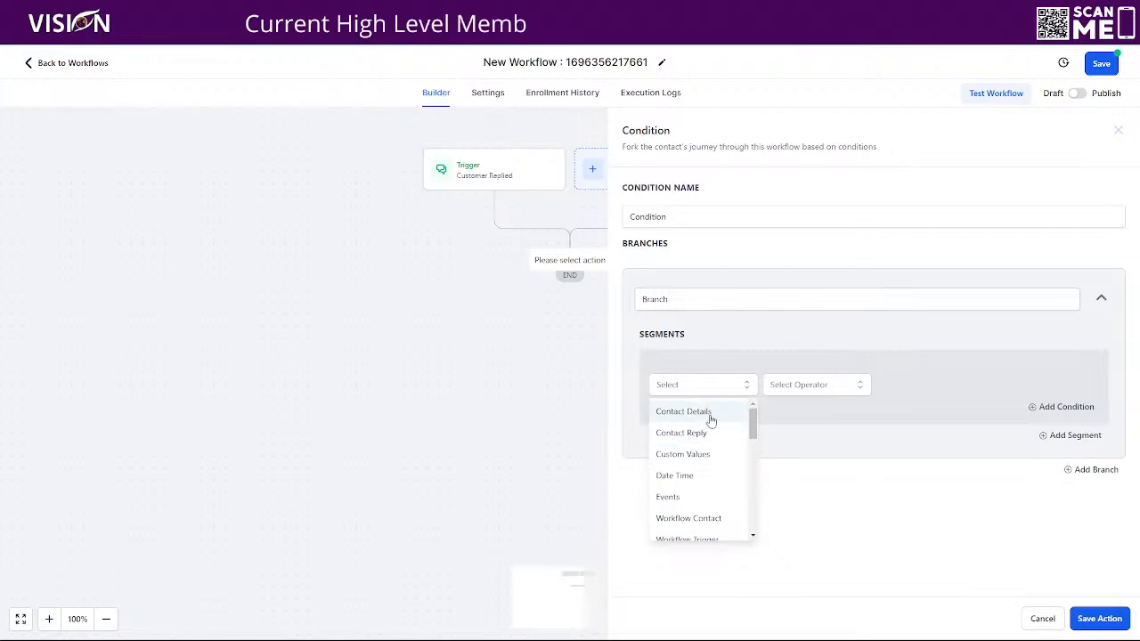
{"action": "left_click", "coordinate": [705, 433]}
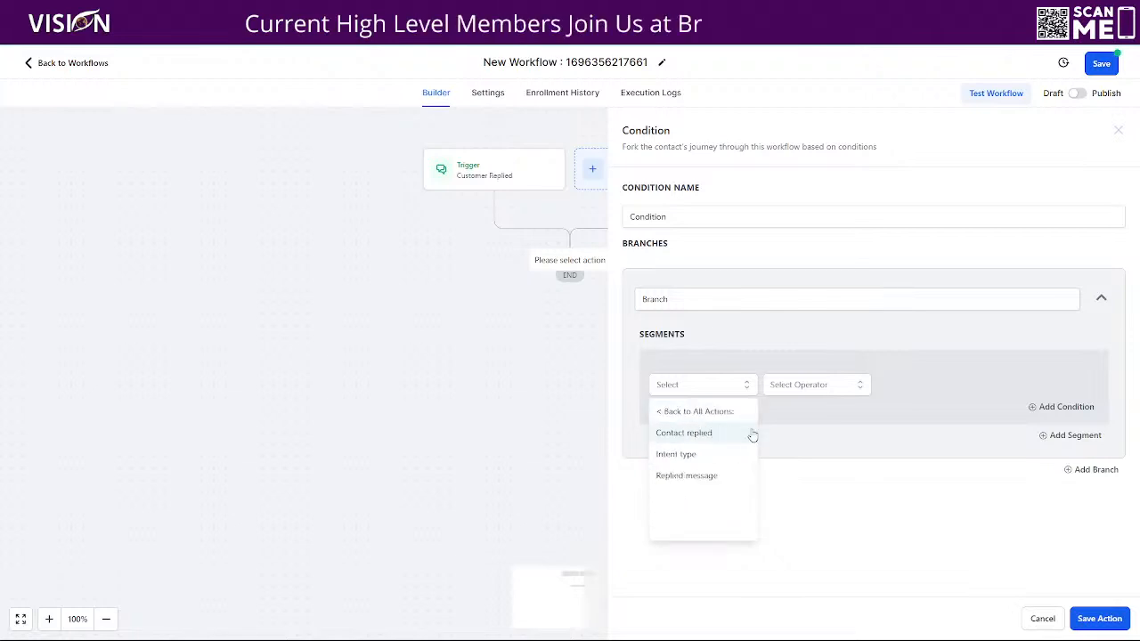
{"action": "left_click", "coordinate": [698, 476]}
{"action": "left_click", "coordinate": [808, 392]}
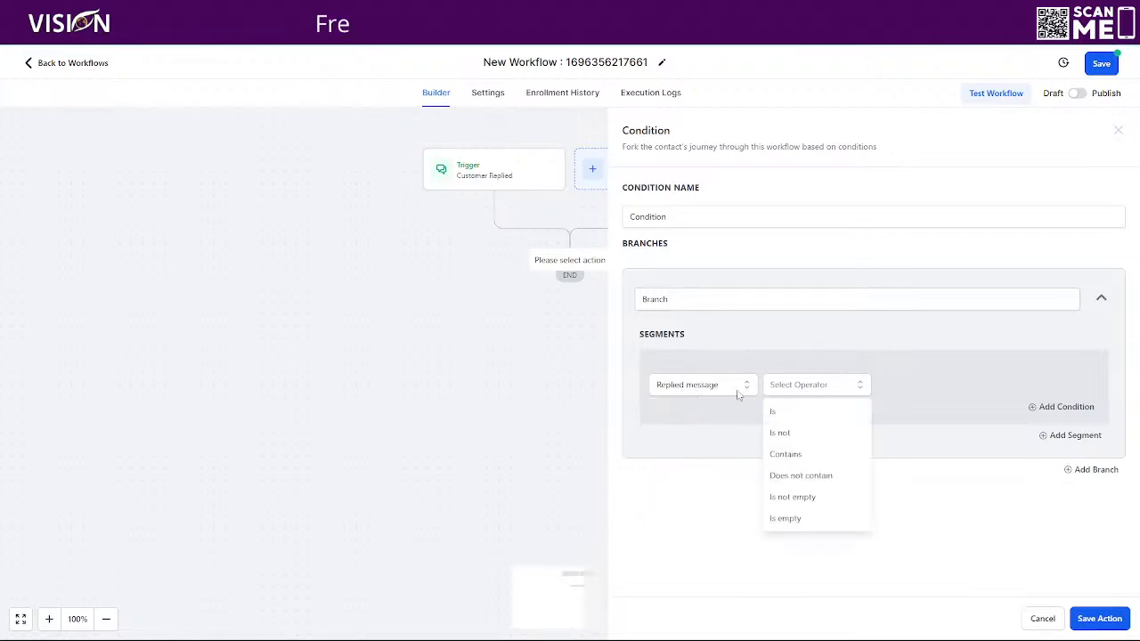
{"action": "left_click", "coordinate": [781, 411]}
{"action": "left_click", "coordinate": [735, 384]}
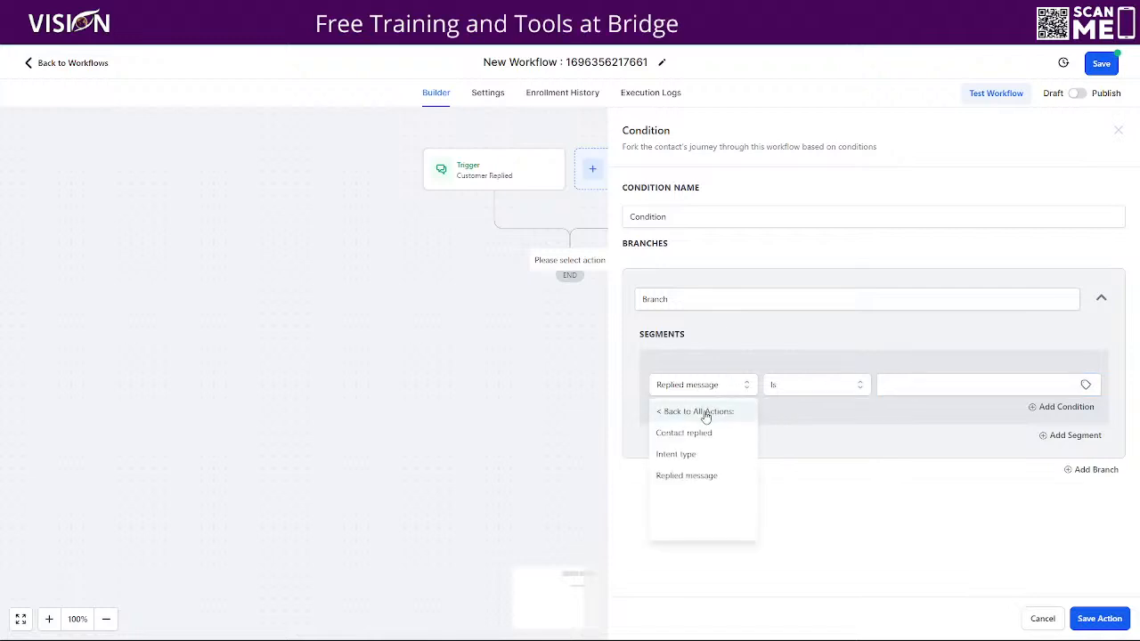
{"action": "left_click", "coordinate": [694, 433]}
{"action": "left_click", "coordinate": [812, 392]}
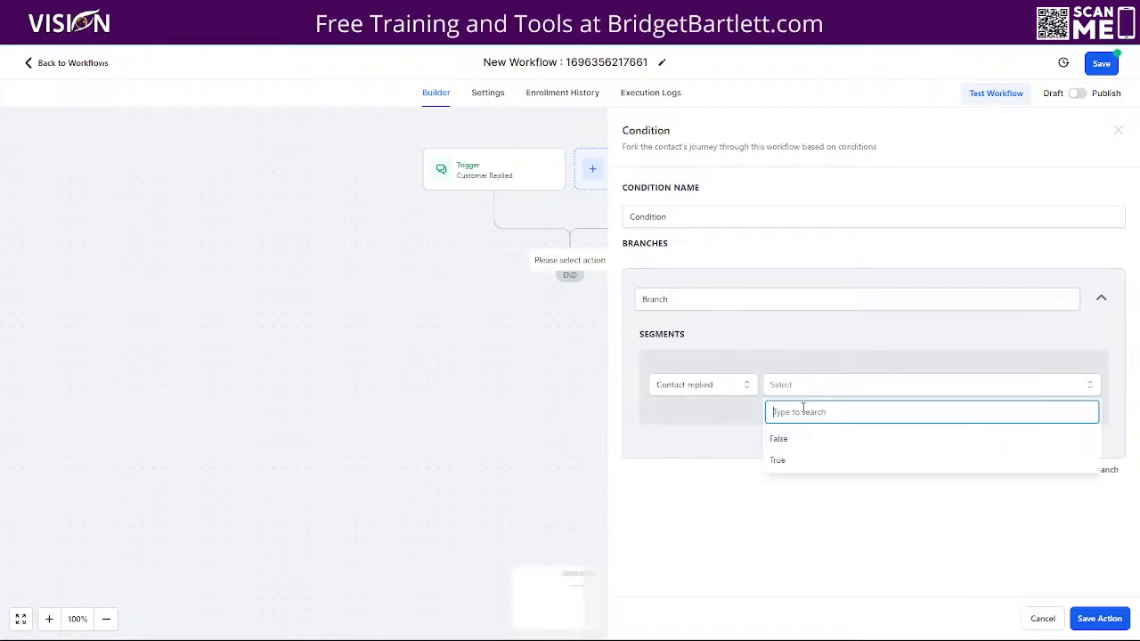
{"action": "left_click", "coordinate": [685, 385]}
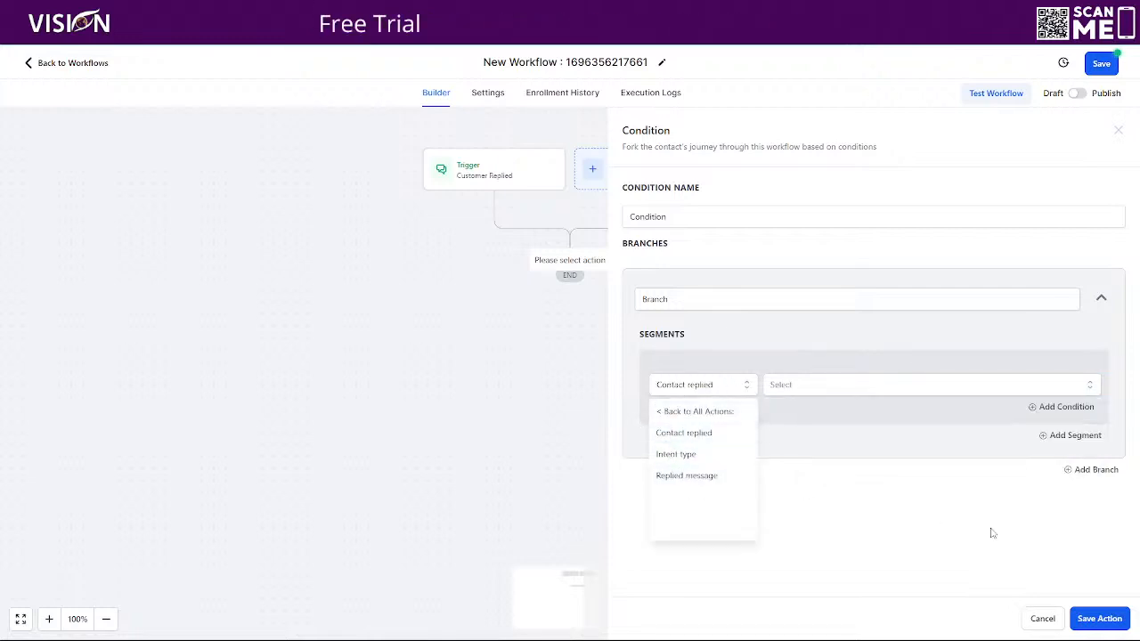
{"action": "left_click", "coordinate": [1042, 618]}
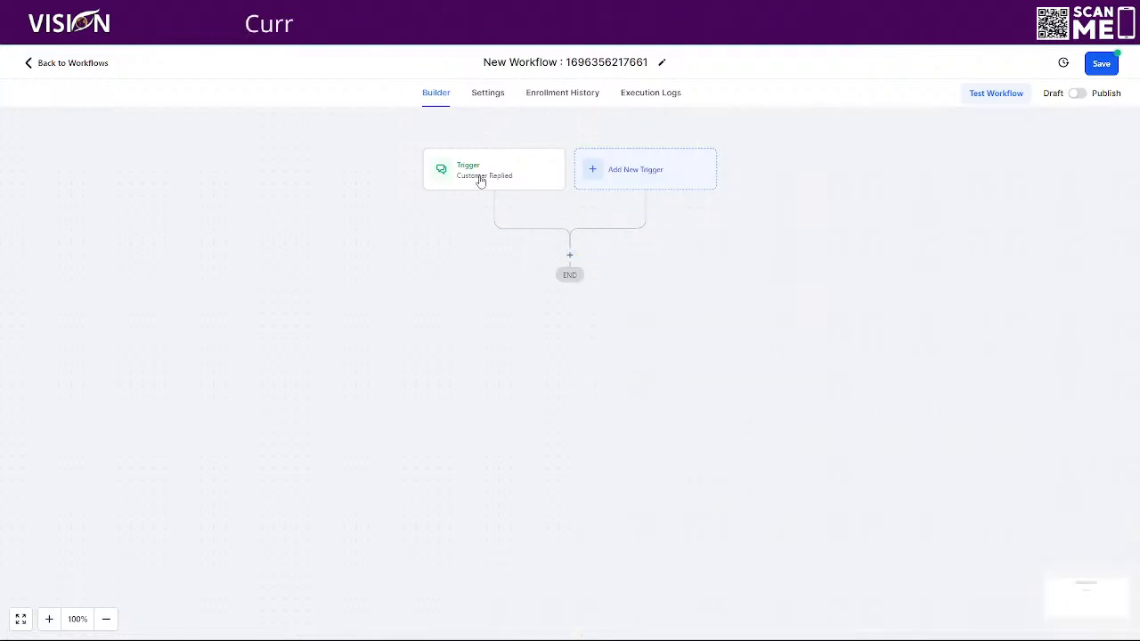
- Add a Reply channel filter of Chat Widget to the Customer Replied trigger and save it
{"action": "left_click", "coordinate": [456, 164]}
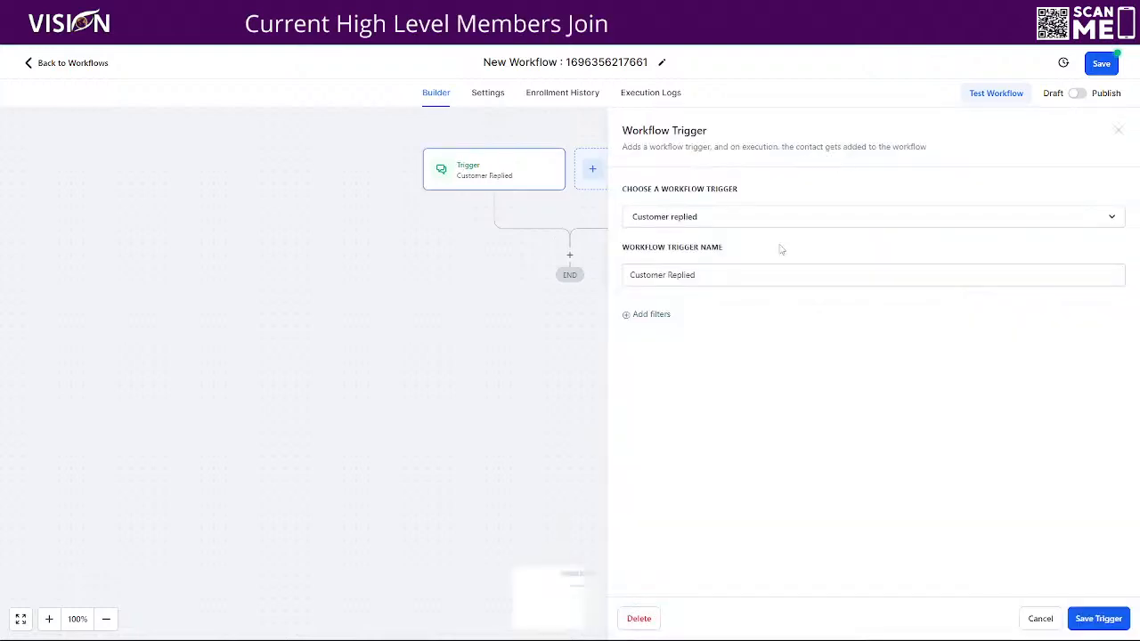
{"action": "left_click", "coordinate": [651, 312]}
{"action": "left_click", "coordinate": [702, 327]}
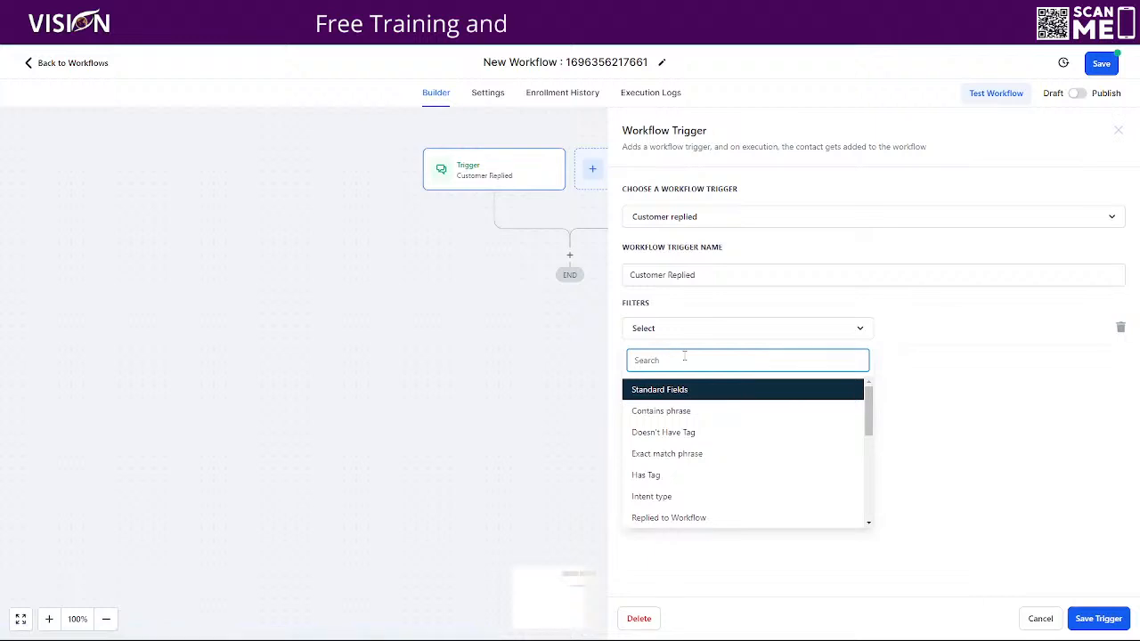
{"action": "scroll", "coordinate": [703, 419], "scroll_direction": "down", "scroll_amount": 2}
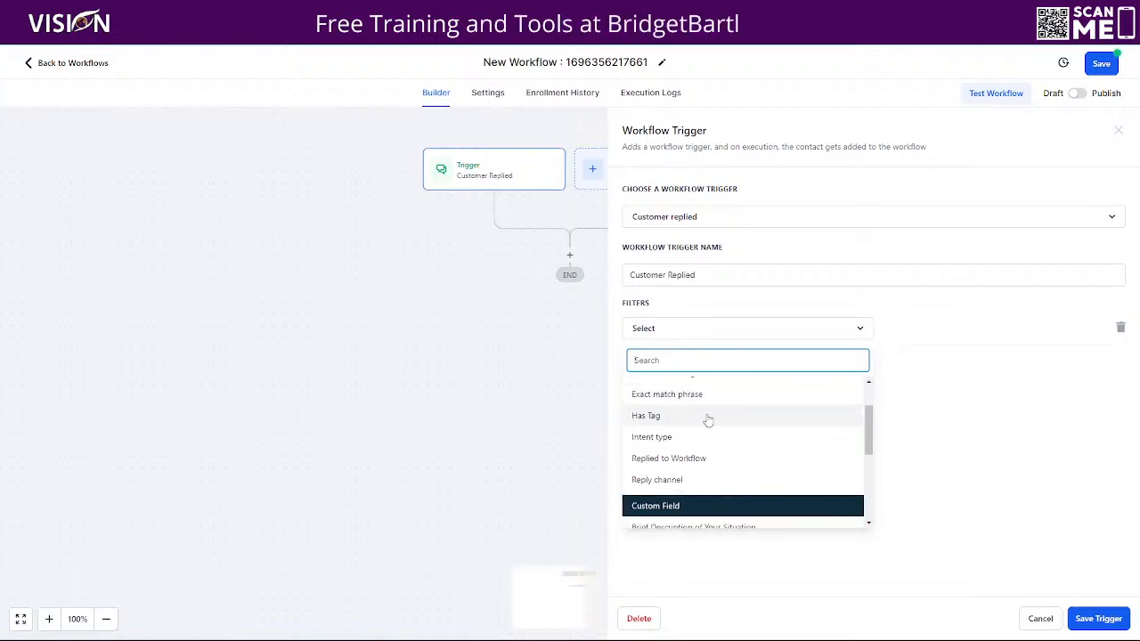
{"action": "left_click", "coordinate": [671, 479]}
{"action": "left_click", "coordinate": [913, 329]}
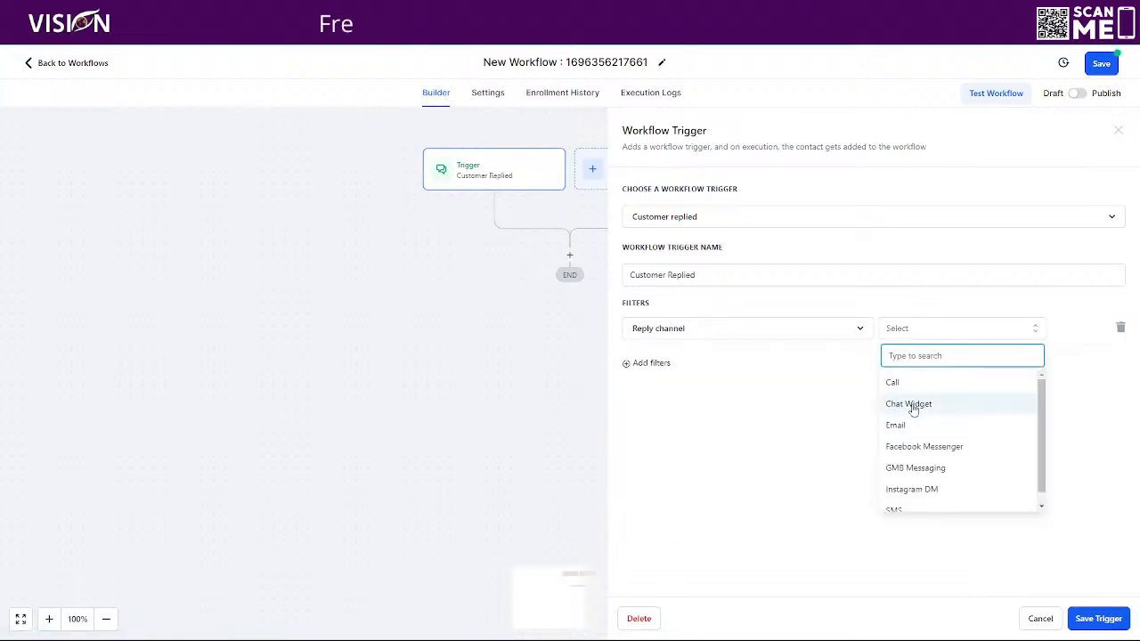
{"action": "left_click", "coordinate": [896, 401]}
{"action": "left_click", "coordinate": [1097, 617]}
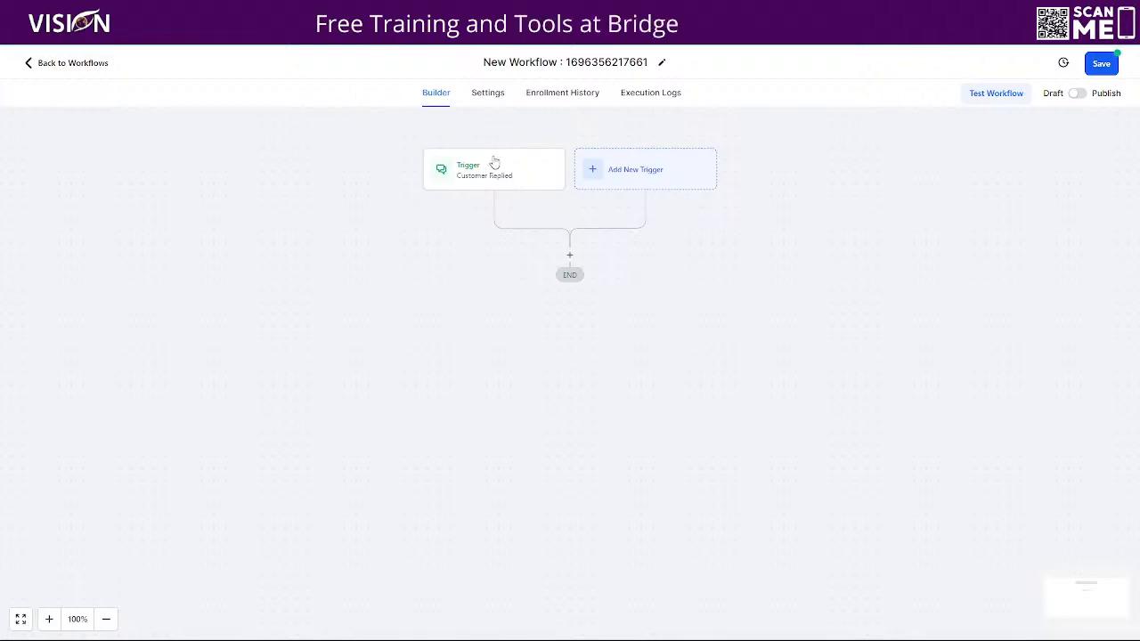
- Insert an If / Else condition named 'Are we open' whose first branch is 'Open Hours'
{"action": "left_click", "coordinate": [570, 258]}
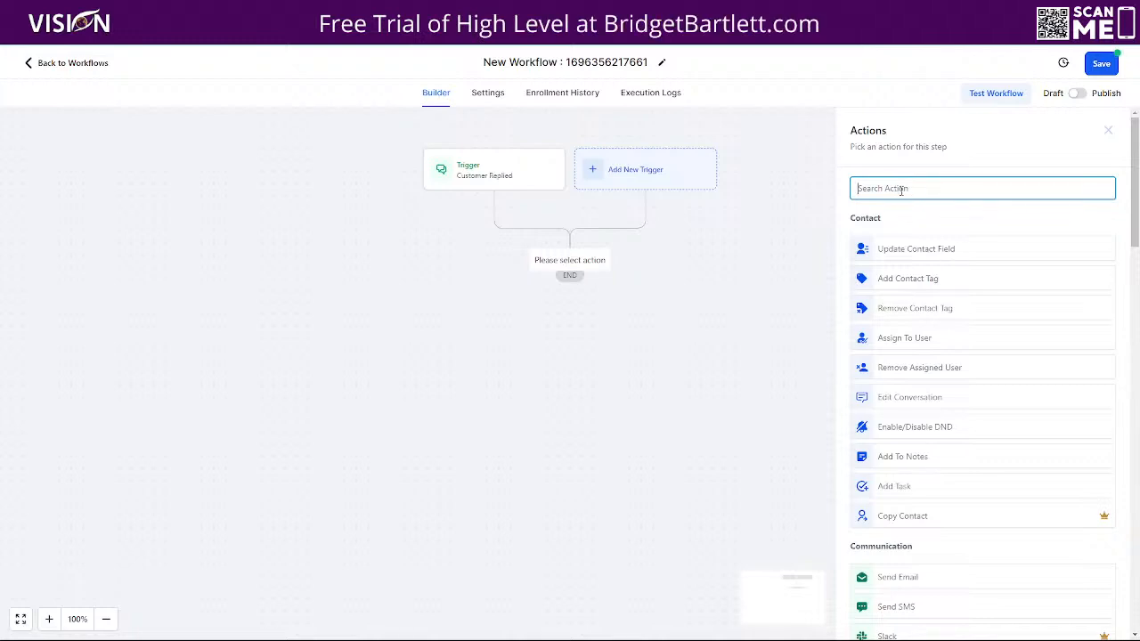
{"action": "scroll", "coordinate": [949, 392], "scroll_direction": "down", "scroll_amount": 5}
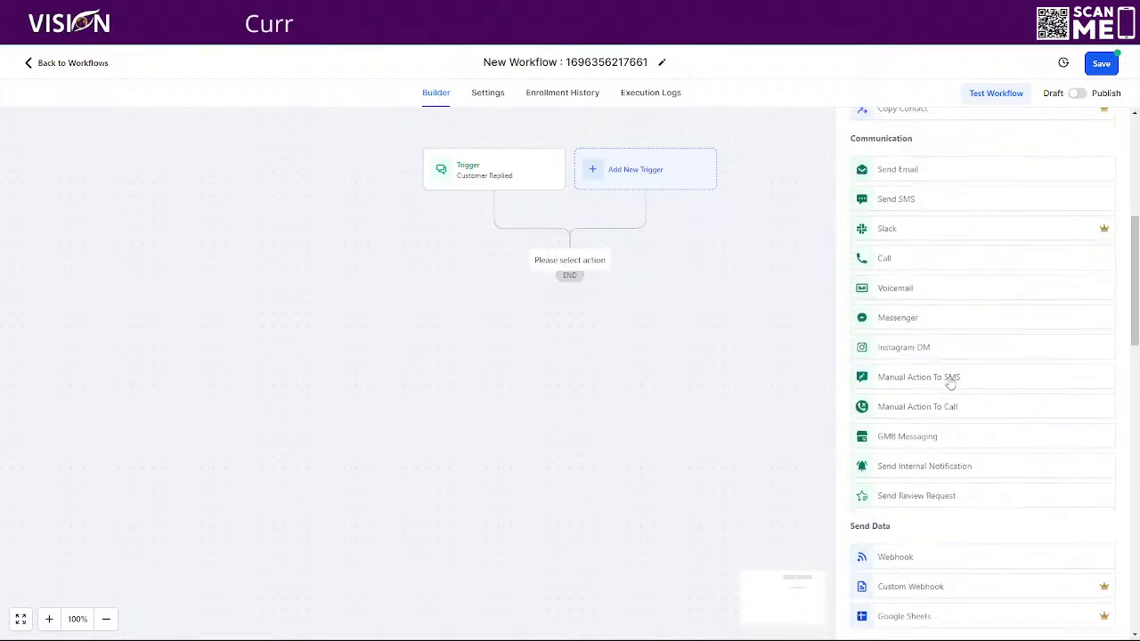
{"action": "scroll", "coordinate": [949, 382], "scroll_direction": "up", "scroll_amount": 5}
{"action": "type", "text": "if"}
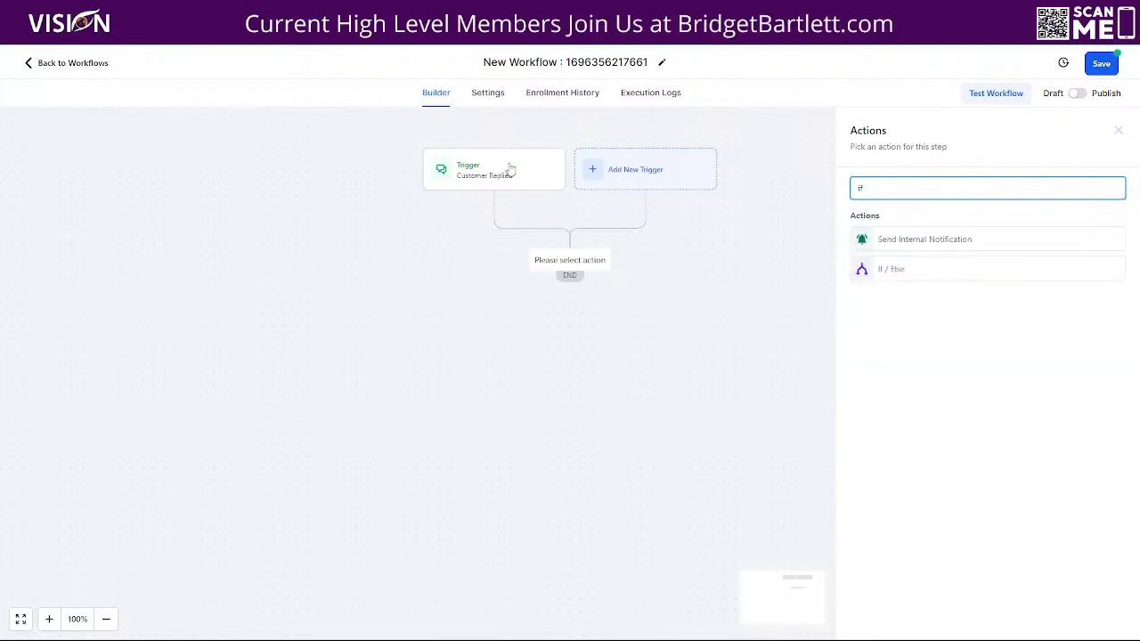
{"action": "left_click", "coordinate": [882, 268]}
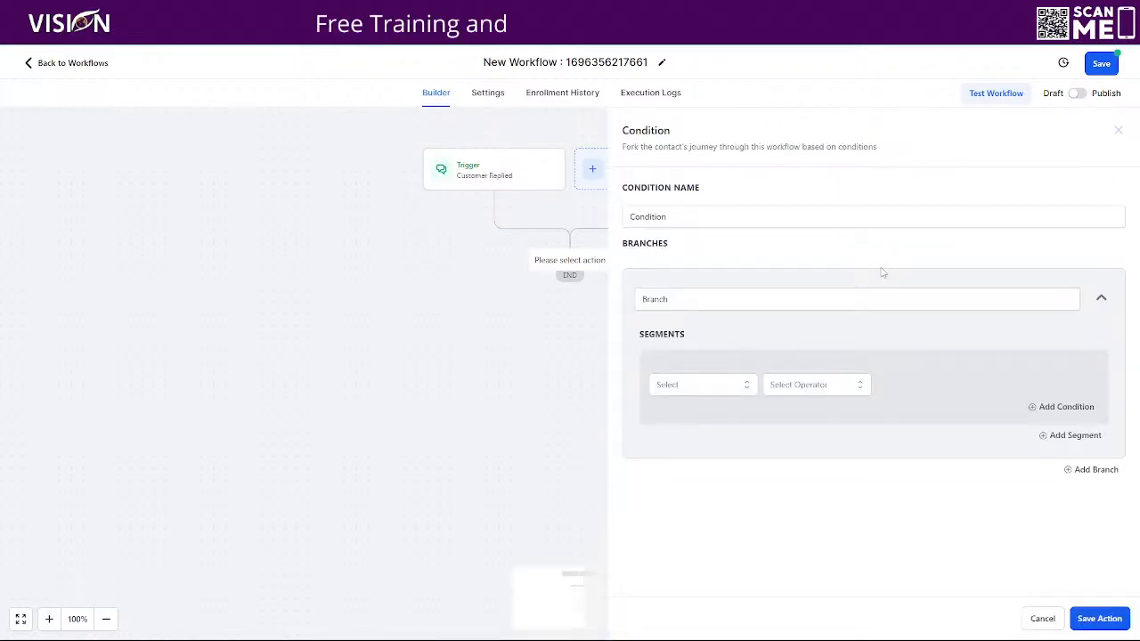
{"action": "double_click", "coordinate": [633, 217]}
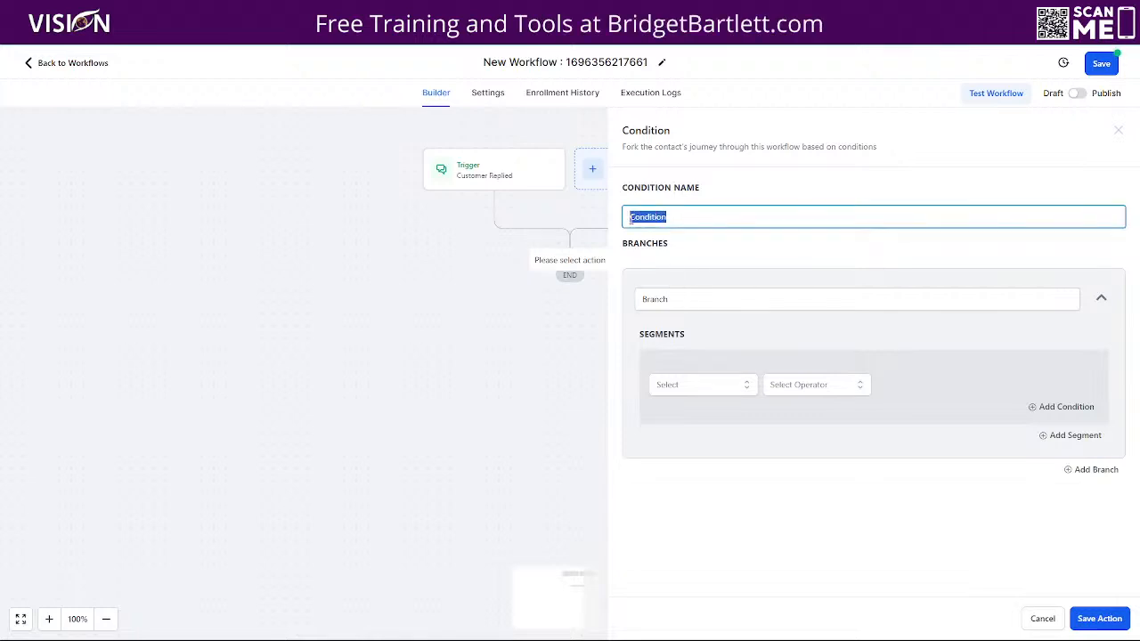
{"action": "key", "text": "BackSpace"}
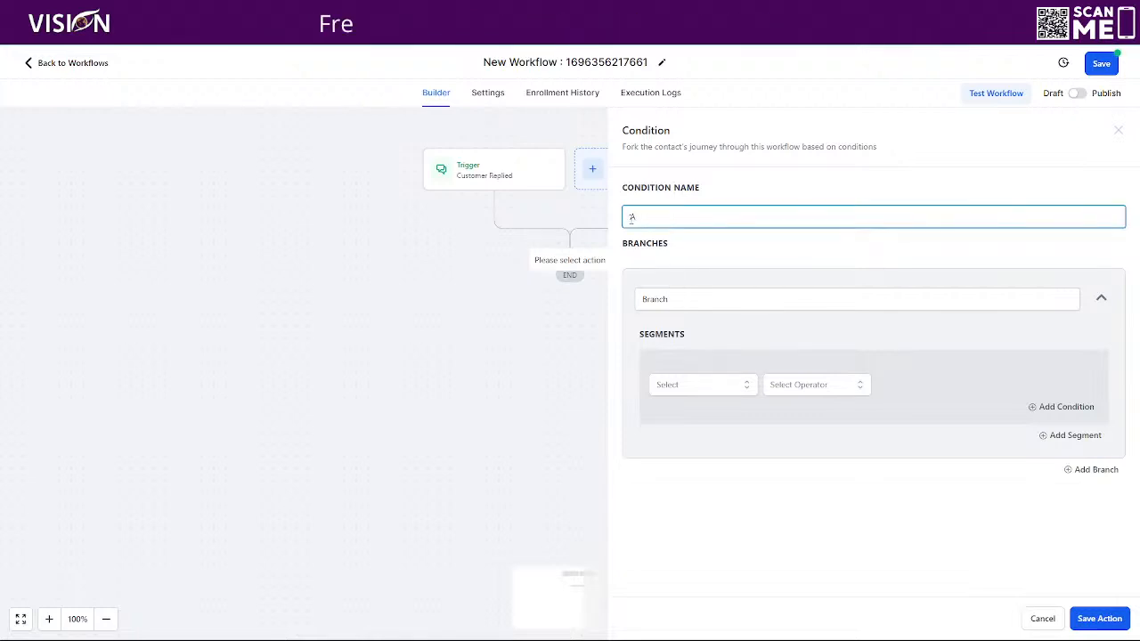
{"action": "type", "text": "Are we open?"}
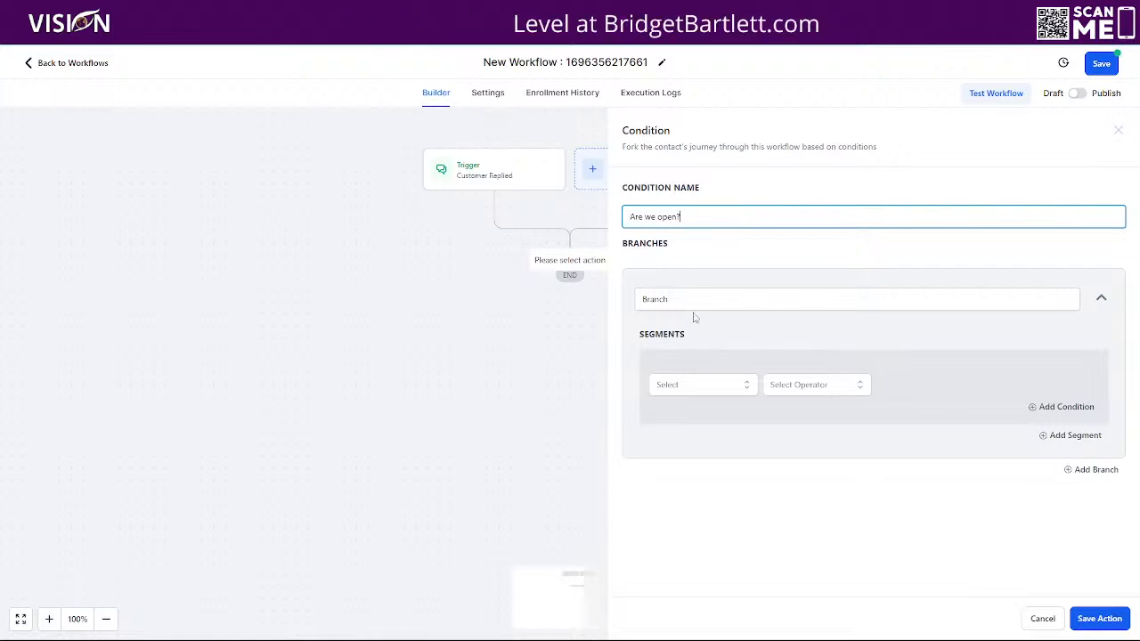
{"action": "key", "text": "Tab"}
{"action": "type", "text": "Ope"}
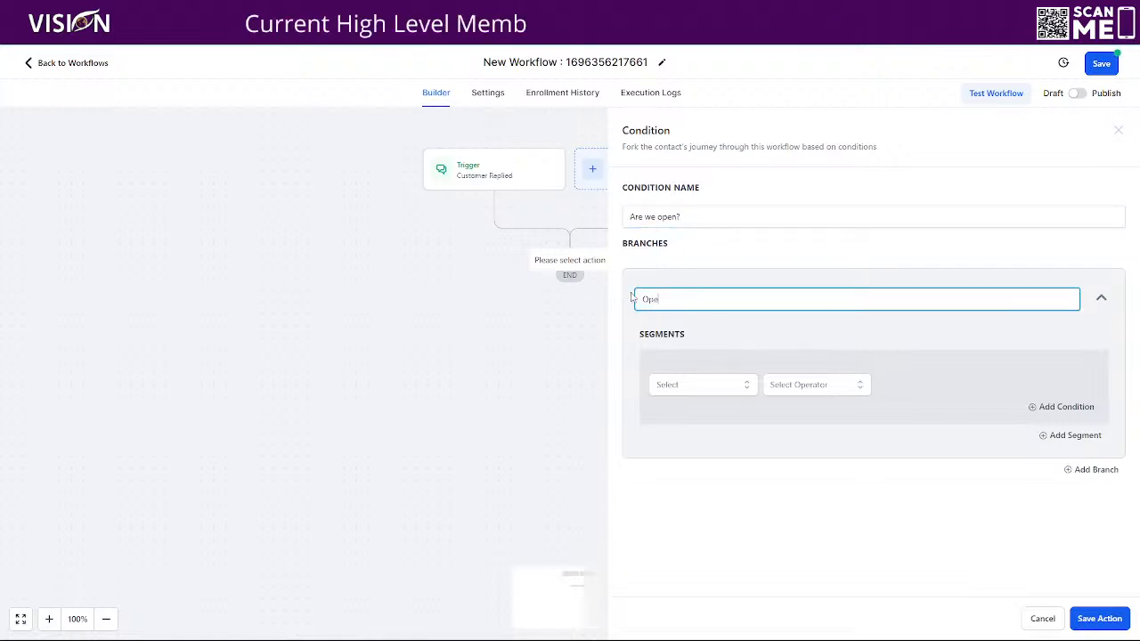
{"action": "type", "text": "n Hours"}
{"action": "left_click", "coordinate": [685, 383]}
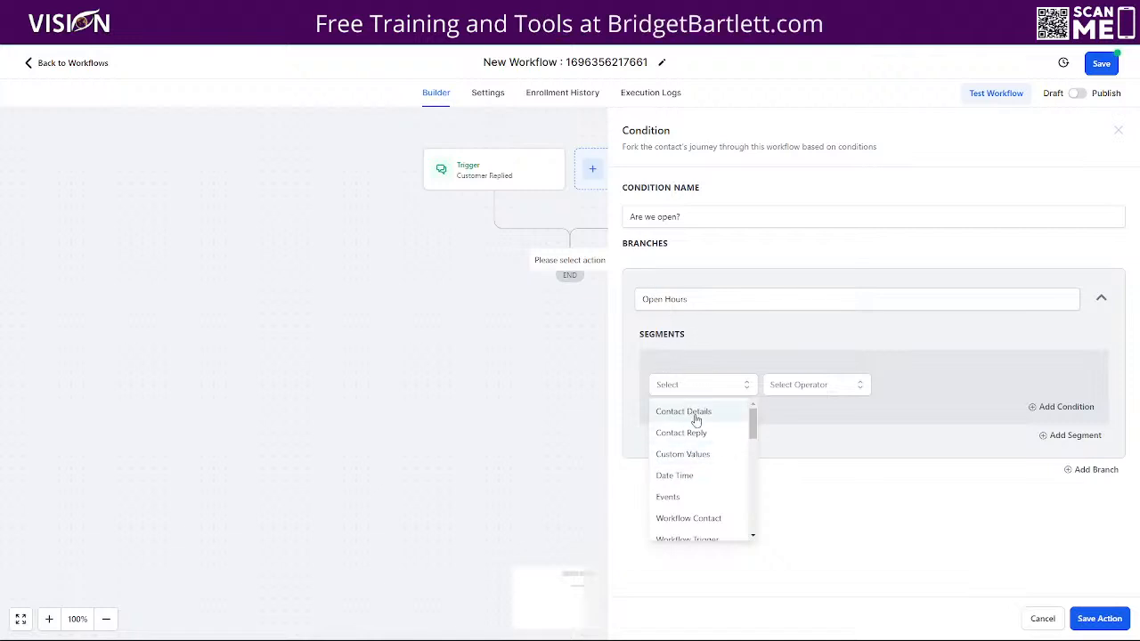
- Set the Open Hours condition to Current Day of week Is Weekday and add a second row
{"action": "left_click", "coordinate": [682, 476]}
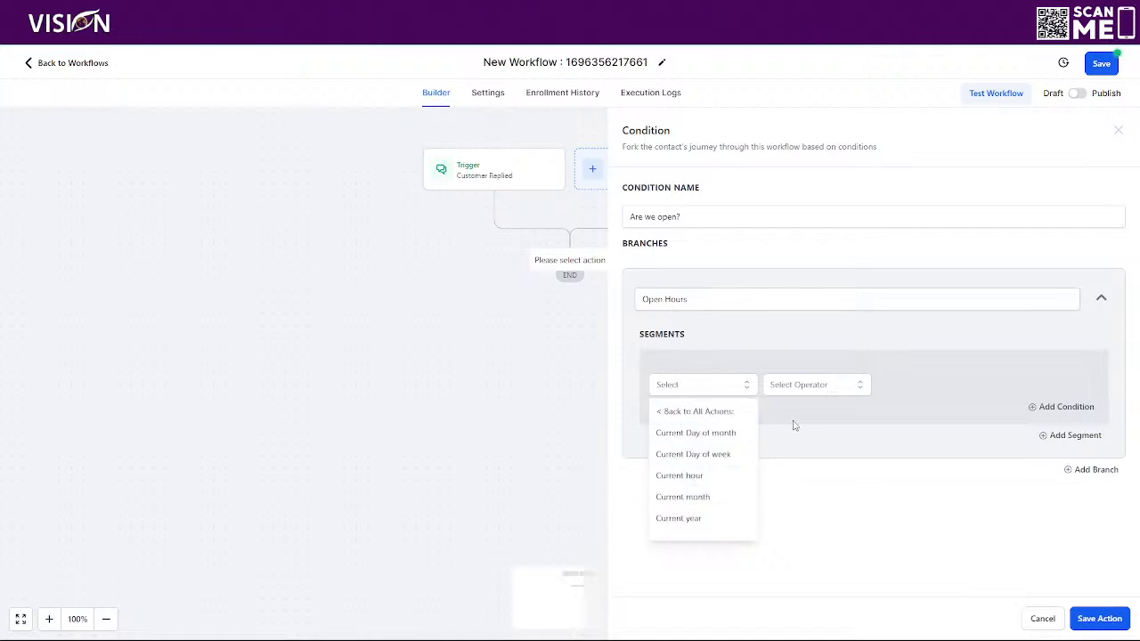
{"action": "left_click", "coordinate": [684, 456]}
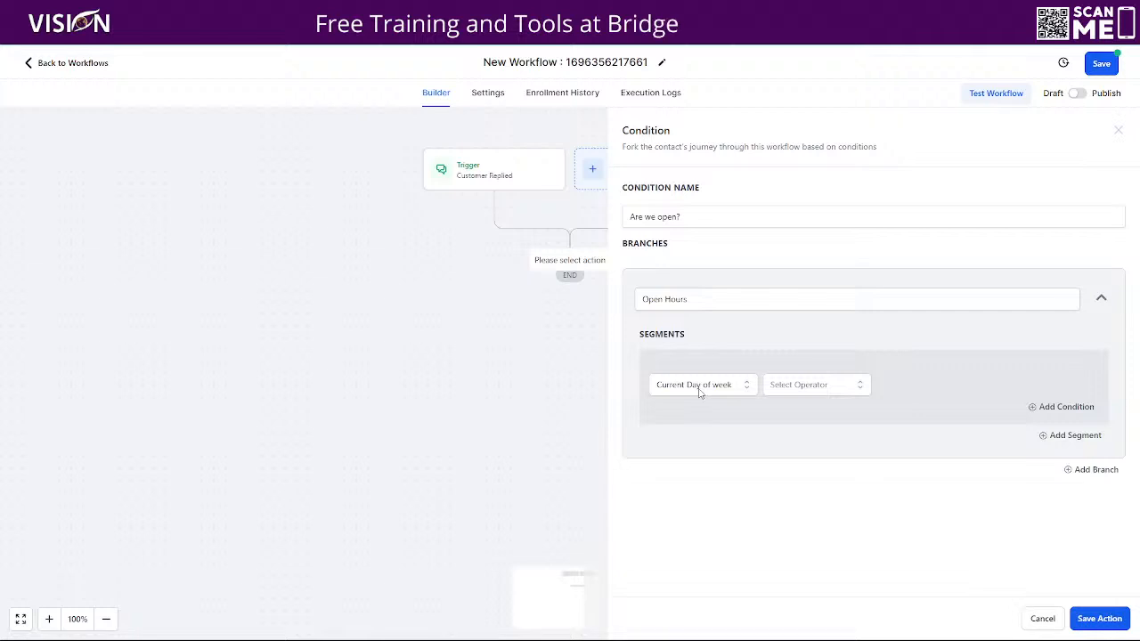
{"action": "left_click", "coordinate": [806, 390]}
{"action": "left_click", "coordinate": [789, 415]}
{"action": "left_click", "coordinate": [912, 389]}
{"action": "scroll", "coordinate": [936, 480], "scroll_direction": "down", "scroll_amount": 2}
{"action": "left_click", "coordinate": [916, 534]}
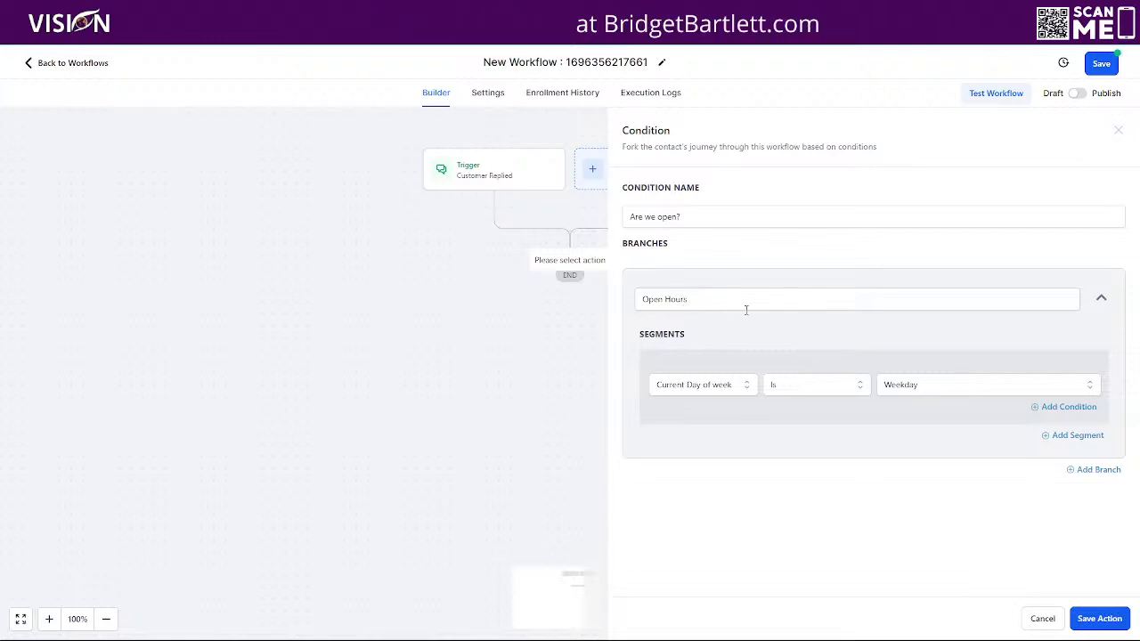
{"action": "left_click", "coordinate": [1067, 410]}
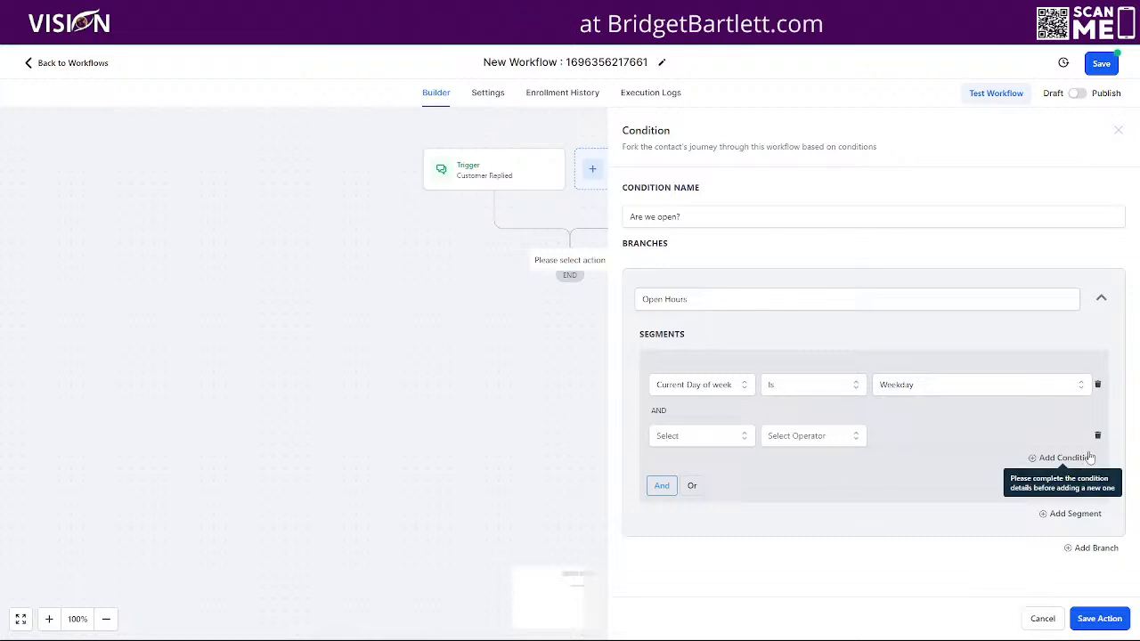
- Set the extra row to Current hour Is 10:00 AM, then delete that row
{"action": "left_click", "coordinate": [699, 436]}
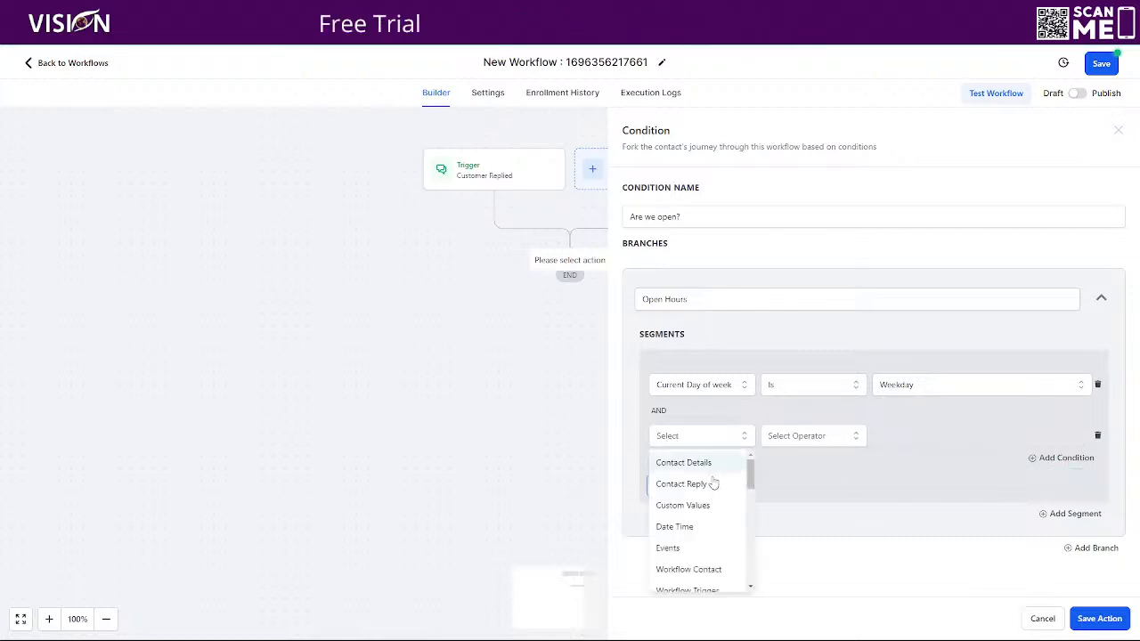
{"action": "left_click", "coordinate": [710, 524]}
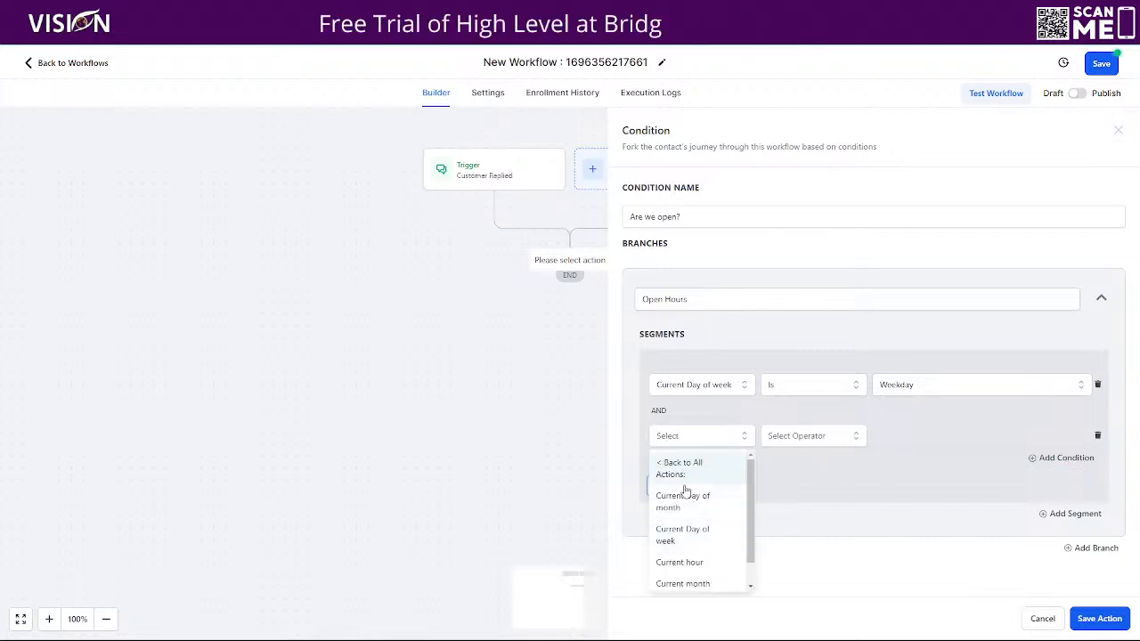
{"action": "left_click", "coordinate": [703, 563]}
{"action": "left_click", "coordinate": [819, 438]}
{"action": "left_click", "coordinate": [772, 463]}
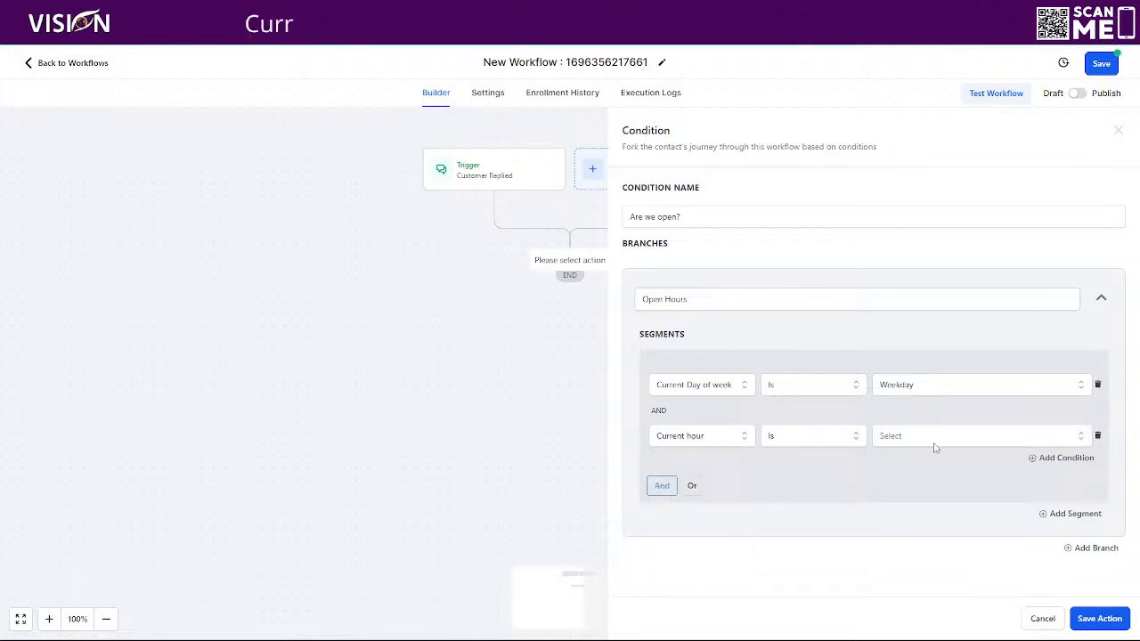
{"action": "left_click", "coordinate": [916, 437]}
{"action": "scroll", "coordinate": [920, 526], "scroll_direction": "down", "scroll_amount": 3}
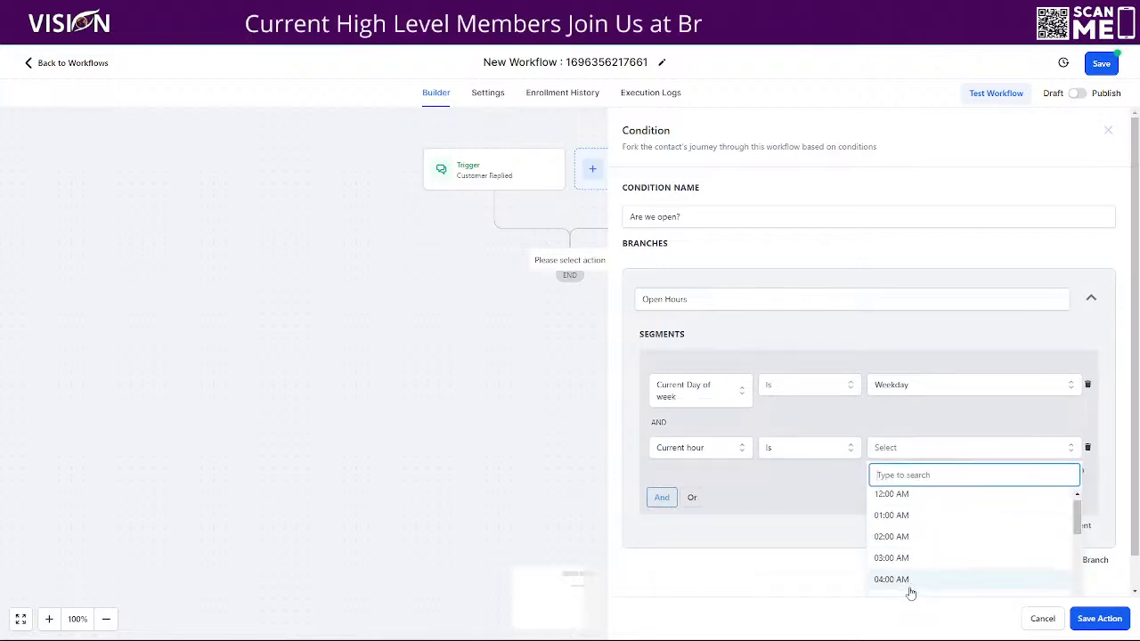
{"action": "scroll", "coordinate": [910, 577], "scroll_direction": "down", "scroll_amount": 2}
{"action": "left_click", "coordinate": [878, 537]}
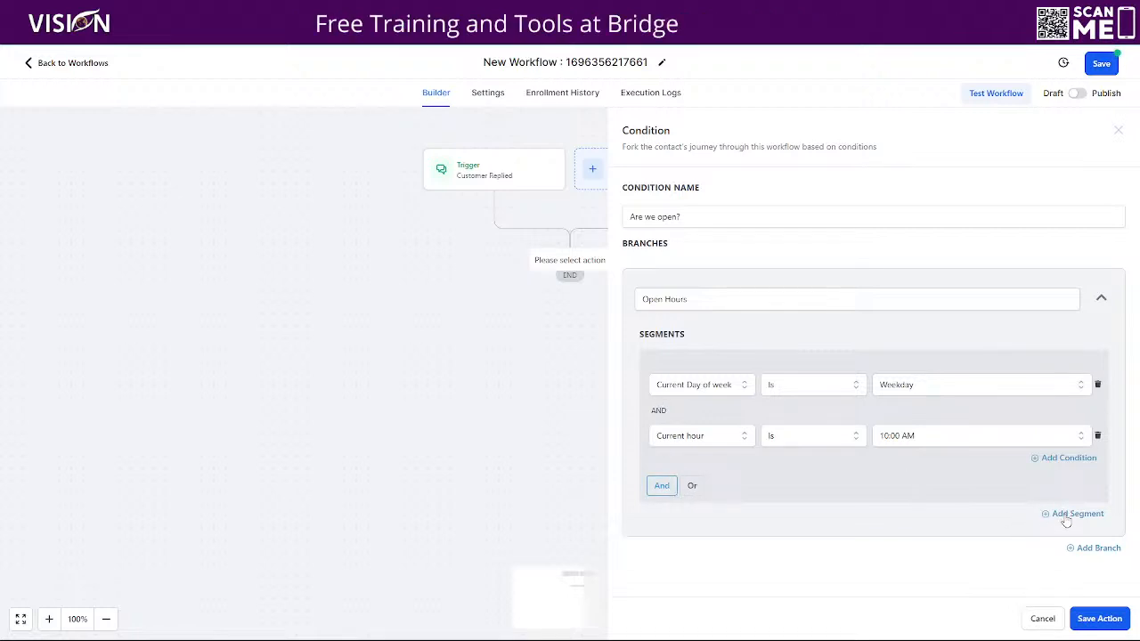
{"action": "left_click", "coordinate": [1098, 436]}
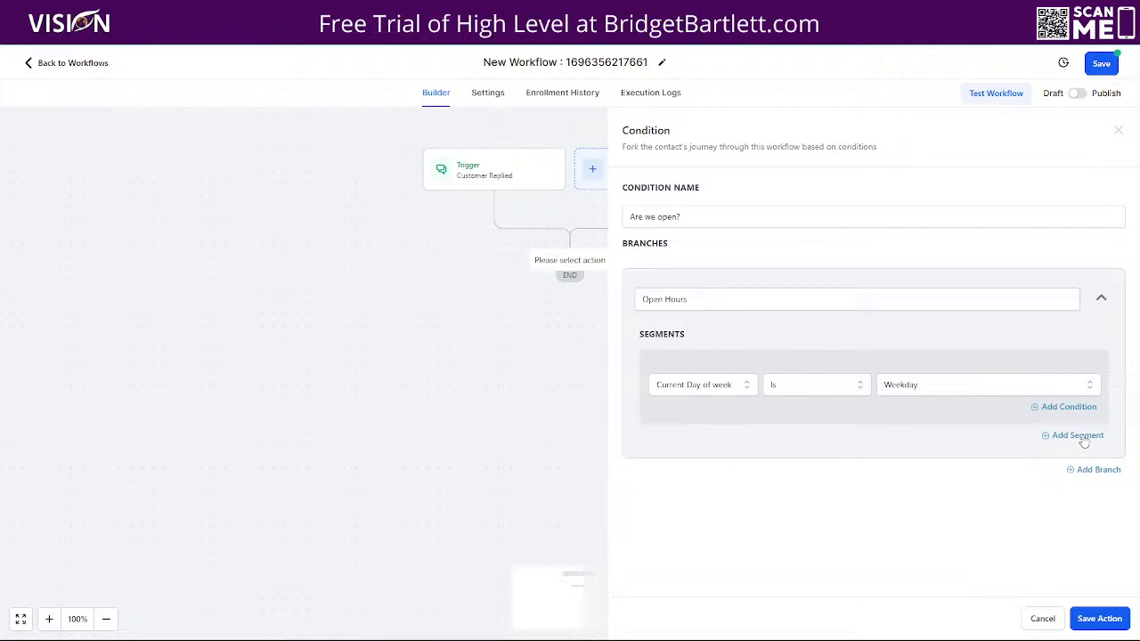
- Add a segment testing Current hour Is on or after 10:00 AM, plus an empty condition row
{"action": "left_click", "coordinate": [1077, 435]}
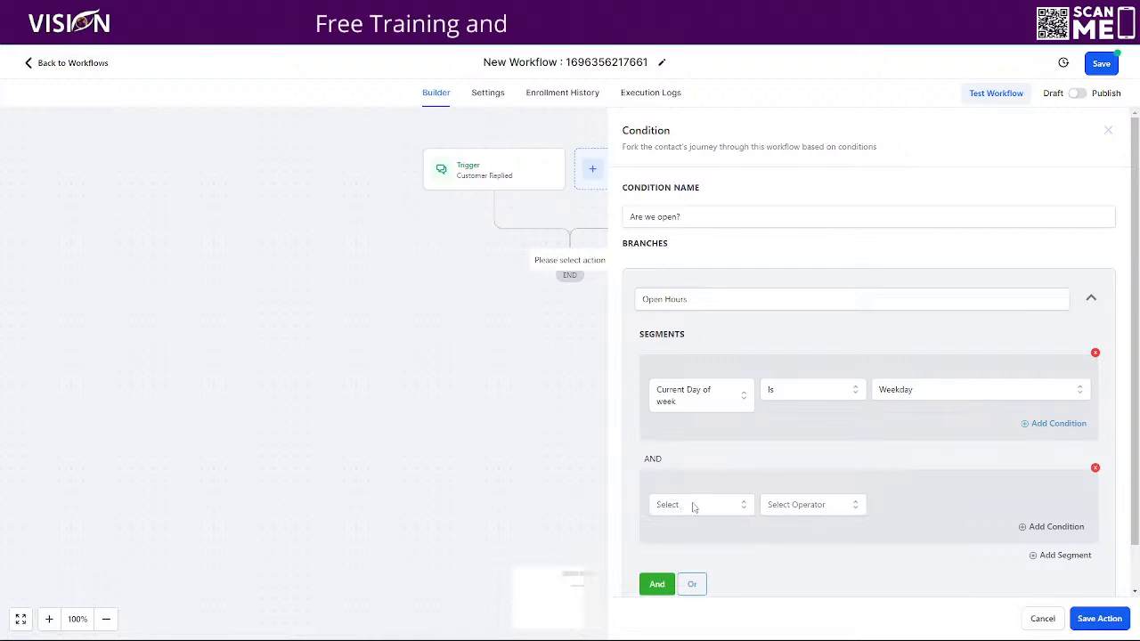
{"action": "scroll", "coordinate": [732, 495], "scroll_direction": "down", "scroll_amount": 1}
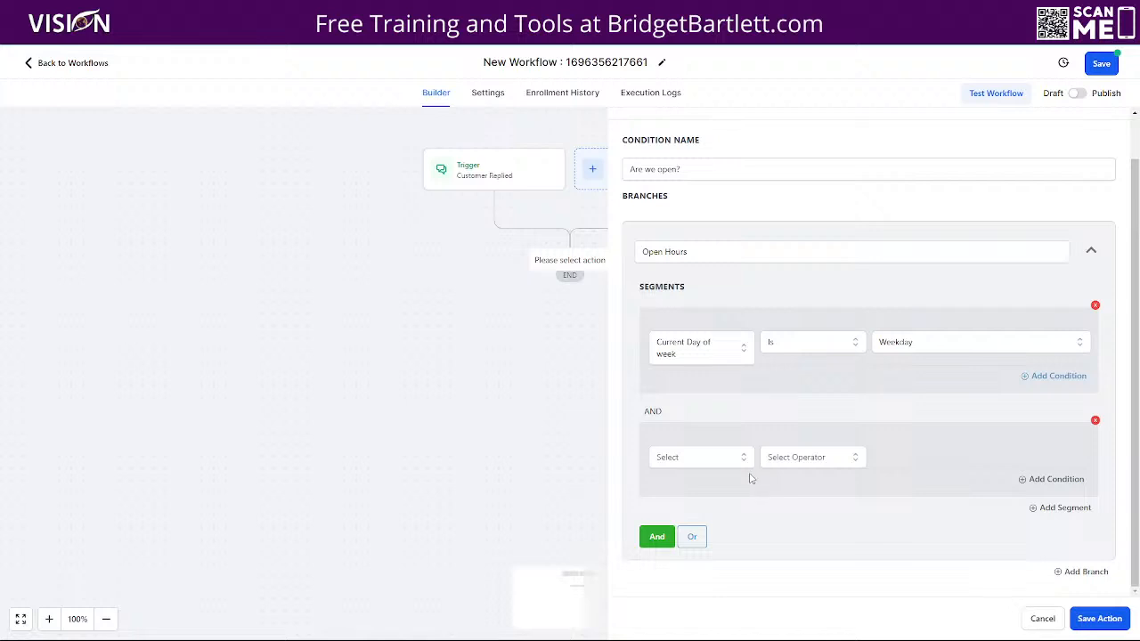
{"action": "left_click", "coordinate": [721, 460]}
{"action": "left_click", "coordinate": [700, 547]}
{"action": "scroll", "coordinate": [717, 570], "scroll_direction": "down", "scroll_amount": 1}
{"action": "left_click", "coordinate": [712, 556]}
{"action": "left_click", "coordinate": [812, 459]}
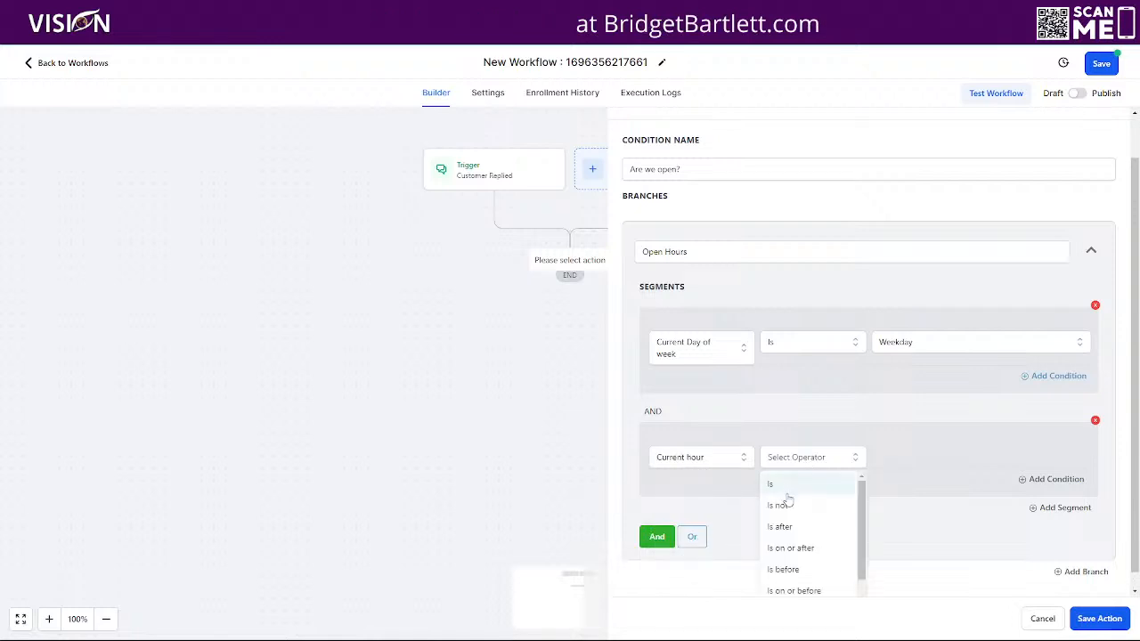
{"action": "scroll", "coordinate": [795, 570], "scroll_direction": "down", "scroll_amount": 1}
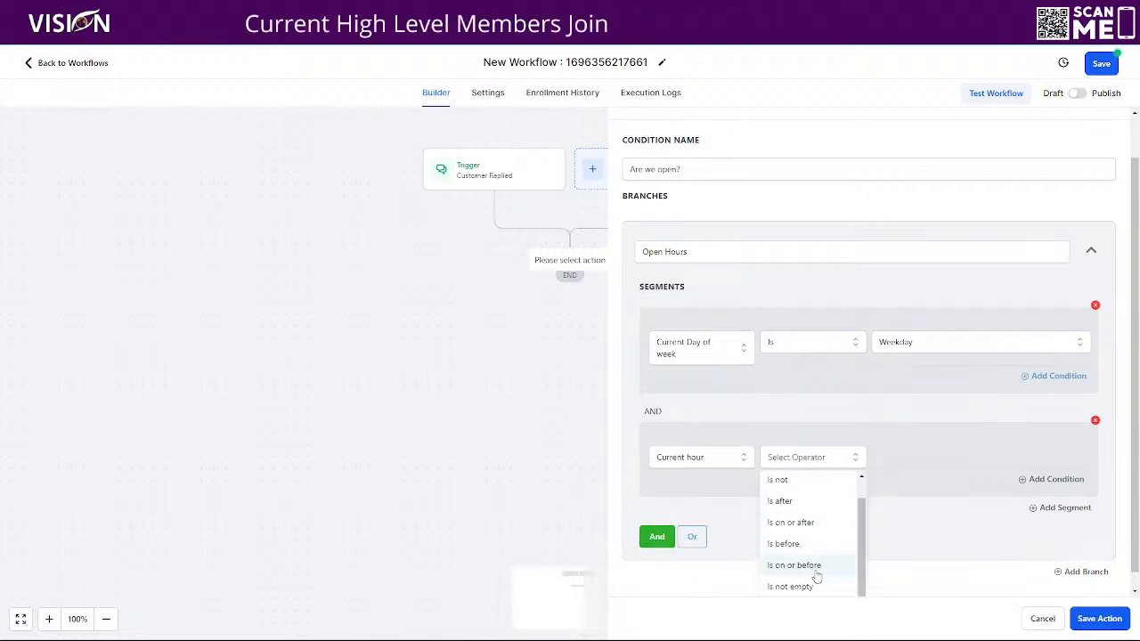
{"action": "left_click", "coordinate": [792, 516]}
{"action": "left_click", "coordinate": [903, 459]}
{"action": "scroll", "coordinate": [917, 557], "scroll_direction": "down", "scroll_amount": 2}
{"action": "scroll", "coordinate": [918, 564], "scroll_direction": "down", "scroll_amount": 3}
{"action": "left_click", "coordinate": [903, 544]}
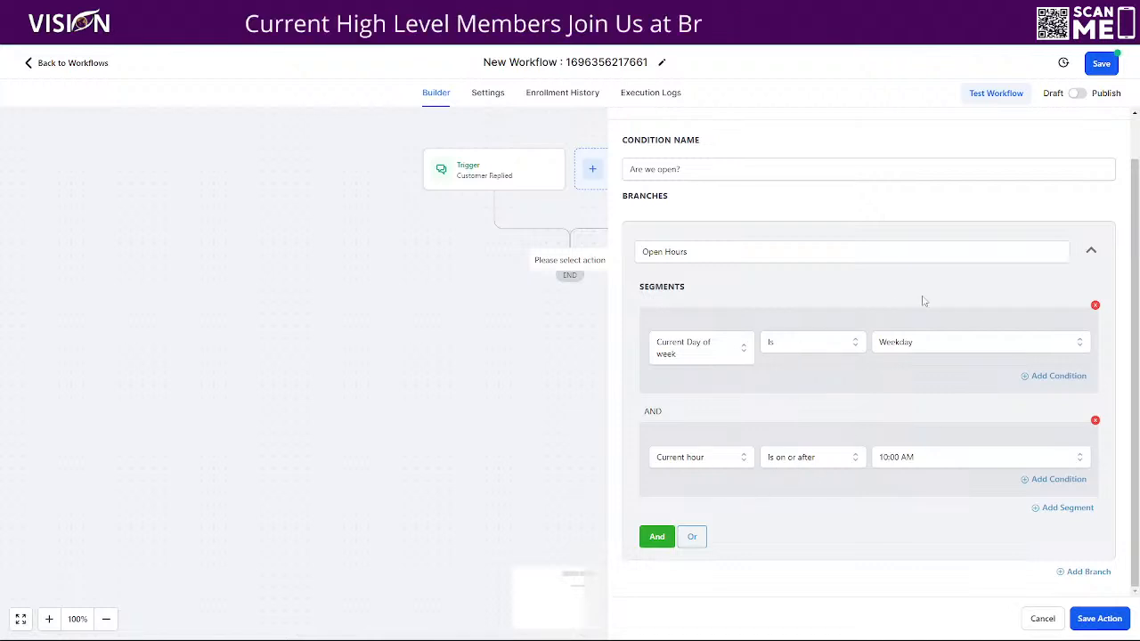
{"action": "left_click", "coordinate": [1048, 481]}
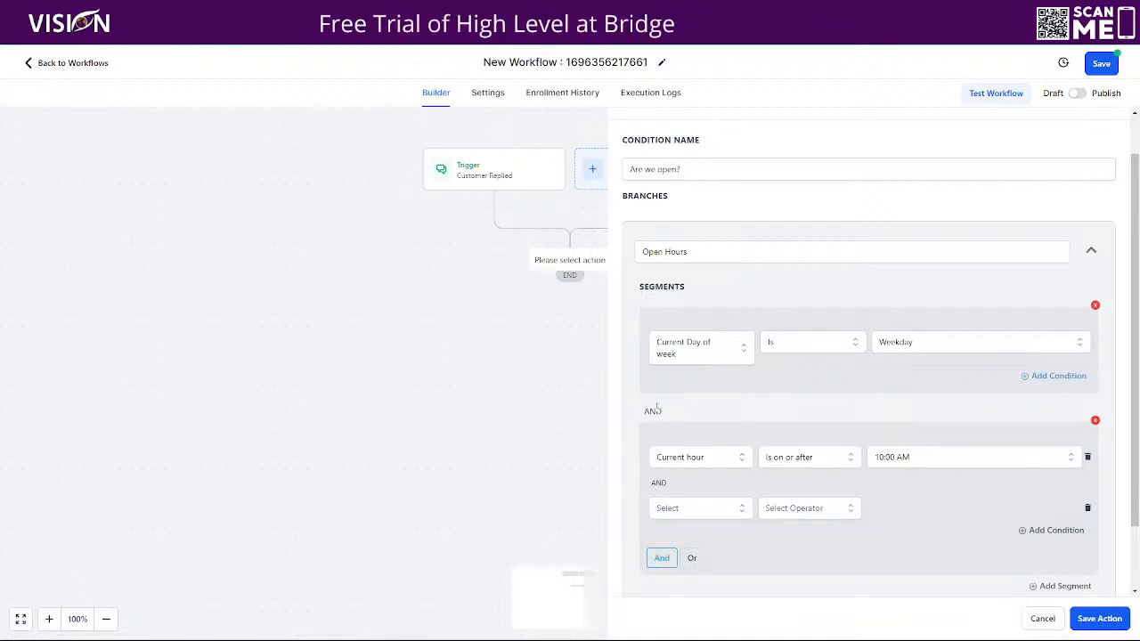
- Switch the new row to OR and set it to Current hour Is on or after 06:00 PM
{"action": "left_click", "coordinate": [693, 558]}
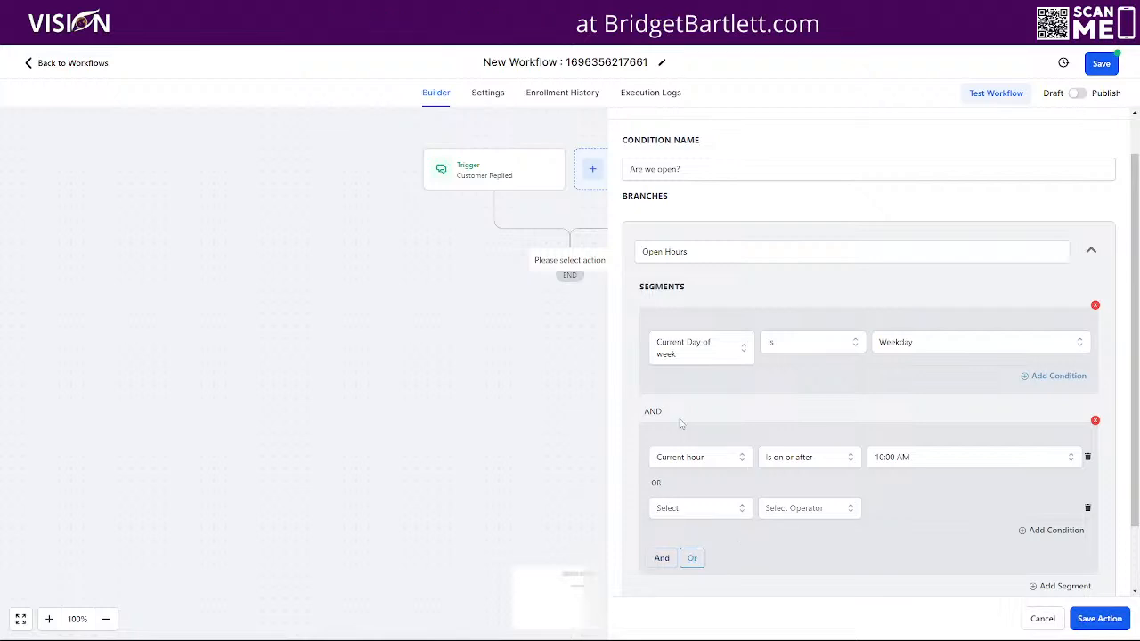
{"action": "left_click", "coordinate": [682, 512]}
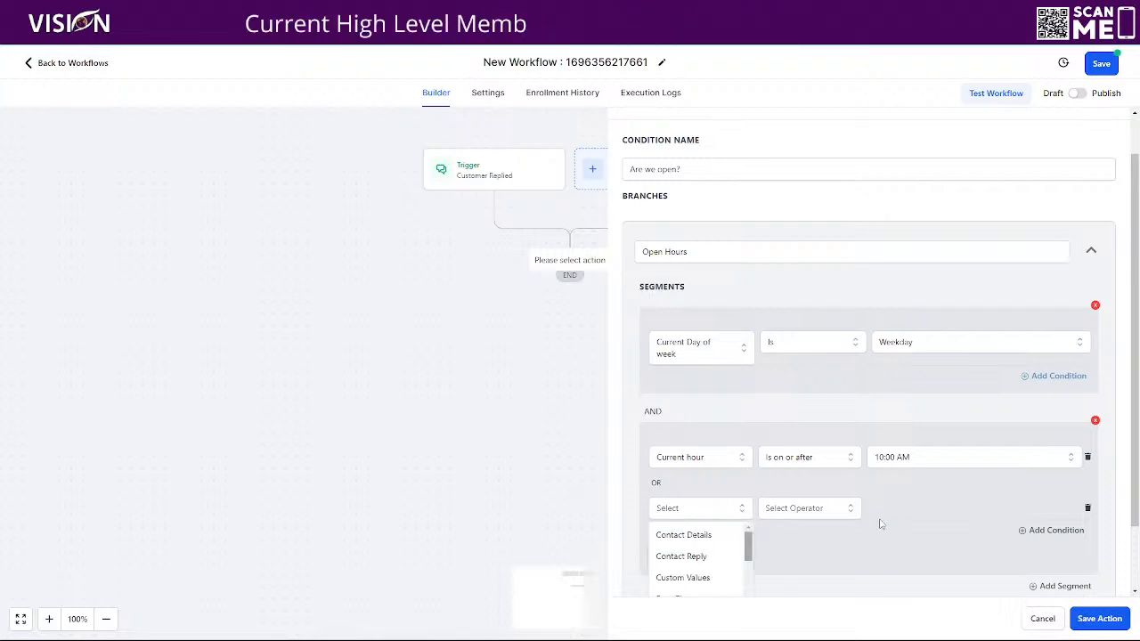
{"action": "scroll", "coordinate": [926, 494], "scroll_direction": "down", "scroll_amount": 1}
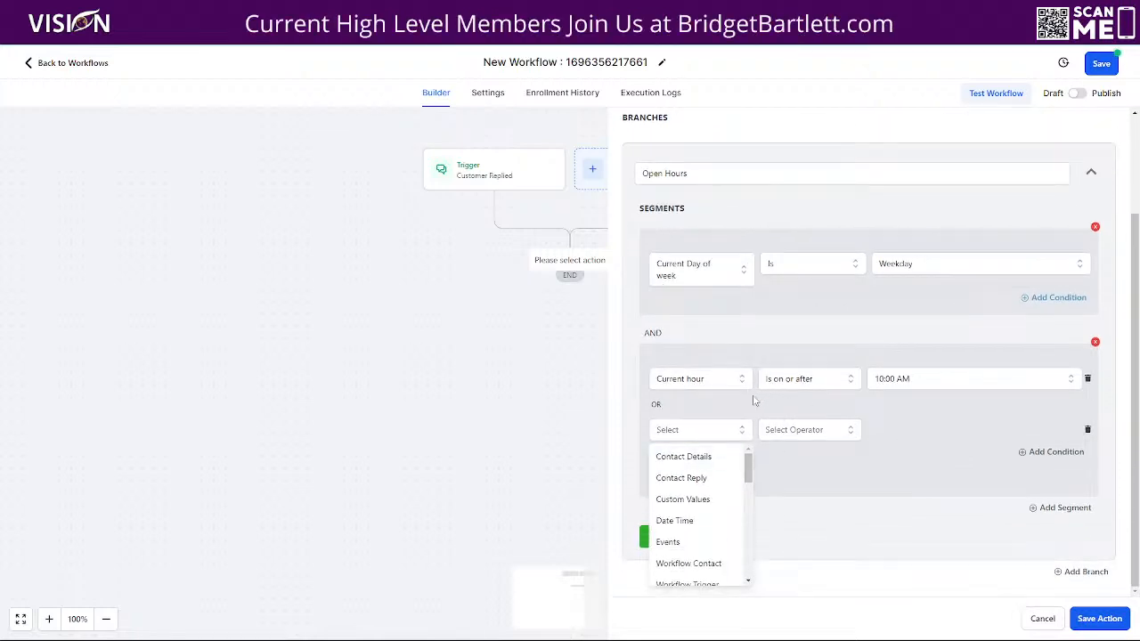
{"action": "left_click", "coordinate": [676, 520]}
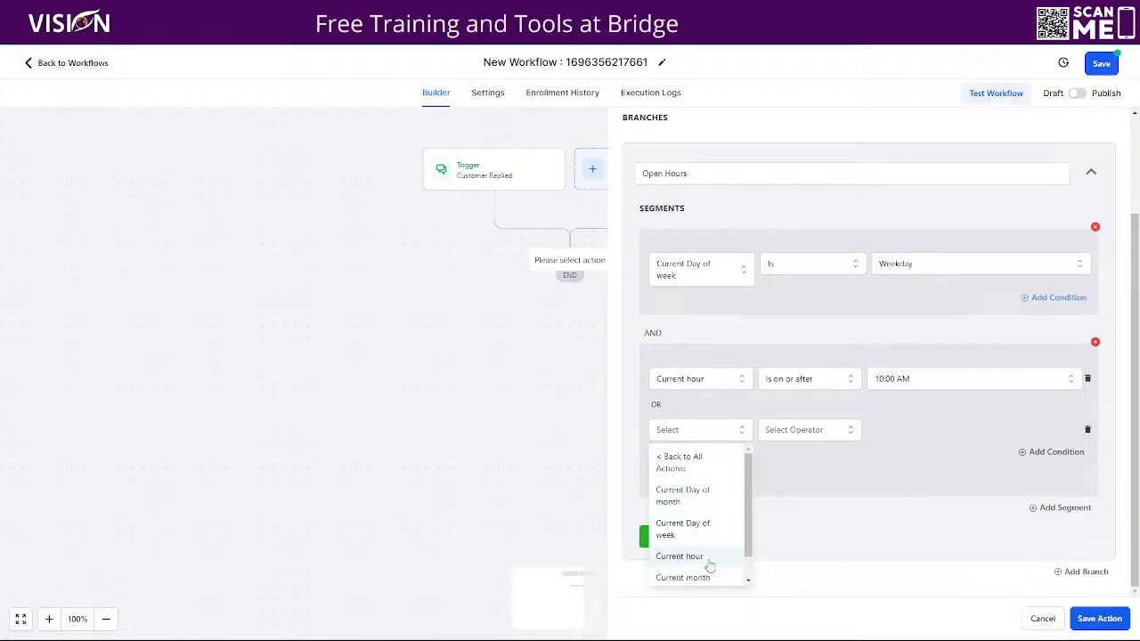
{"action": "left_click", "coordinate": [709, 558]}
{"action": "left_click", "coordinate": [815, 430]}
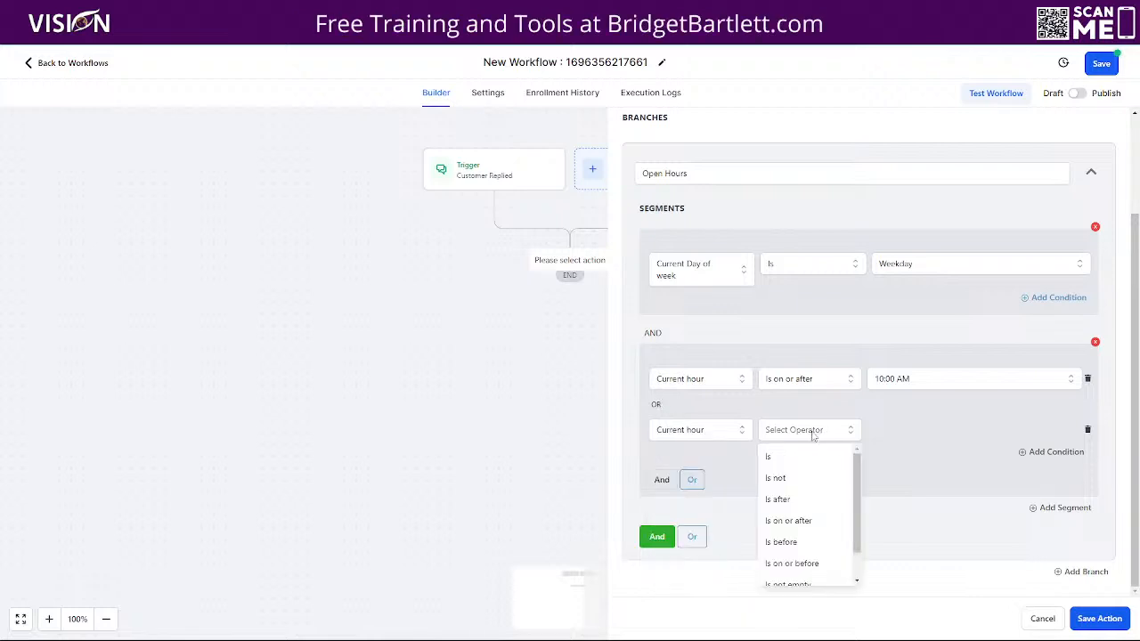
{"action": "left_click", "coordinate": [810, 523]}
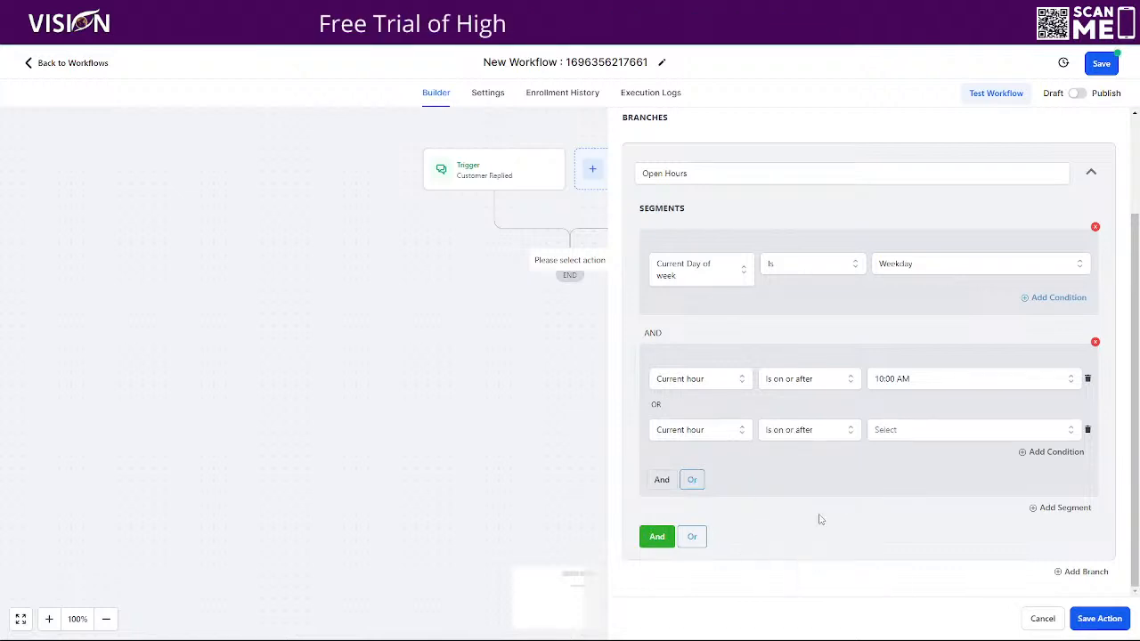
{"action": "left_click", "coordinate": [894, 432]}
{"action": "scroll", "coordinate": [895, 547], "scroll_direction": "down", "scroll_amount": 3}
{"action": "scroll", "coordinate": [894, 554], "scroll_direction": "down", "scroll_amount": 5}
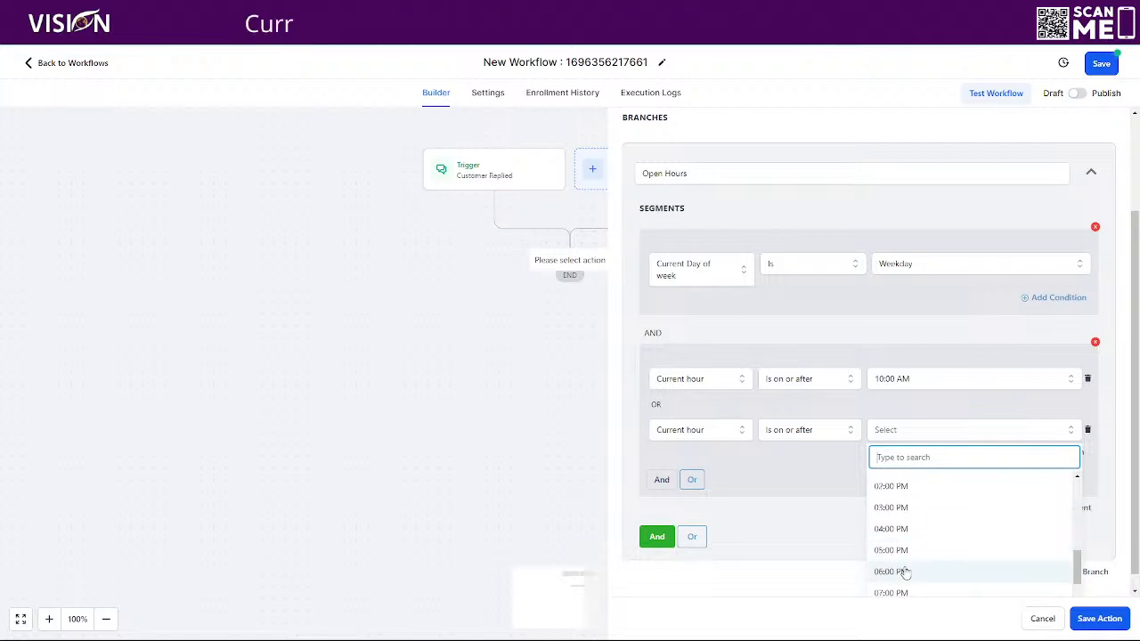
{"action": "left_click", "coordinate": [903, 571]}
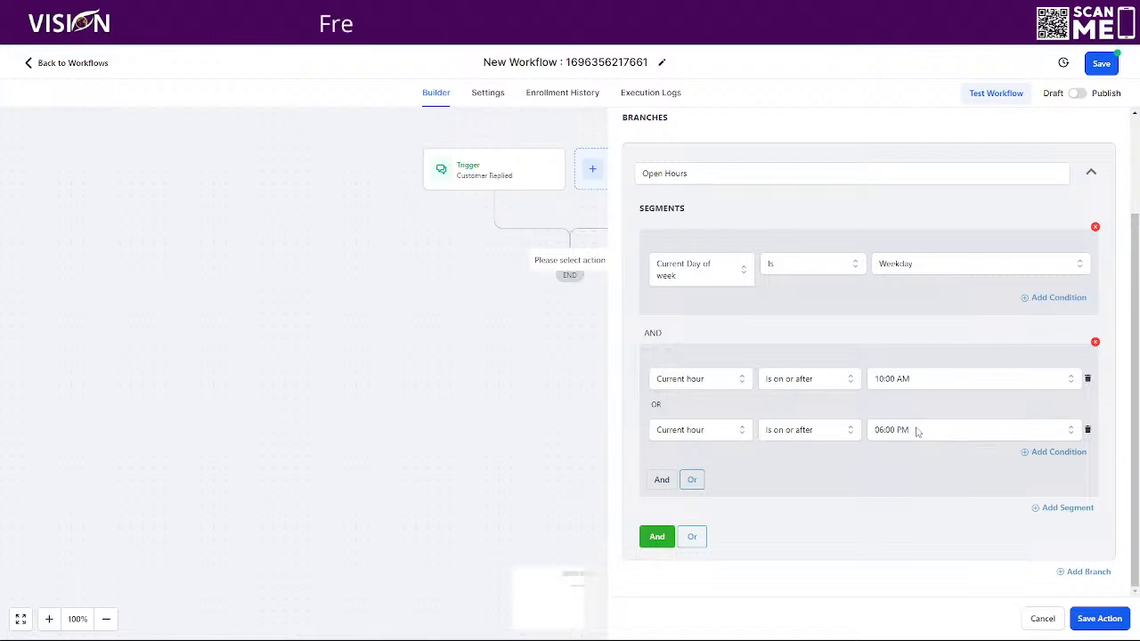
- Change the OR row's operator to Is on or before and reselect 06:00 PM
{"action": "left_click", "coordinate": [804, 430]}
{"action": "left_click", "coordinate": [794, 563]}
{"action": "left_click", "coordinate": [892, 431]}
{"action": "scroll", "coordinate": [917, 534], "scroll_direction": "down", "scroll_amount": 4}
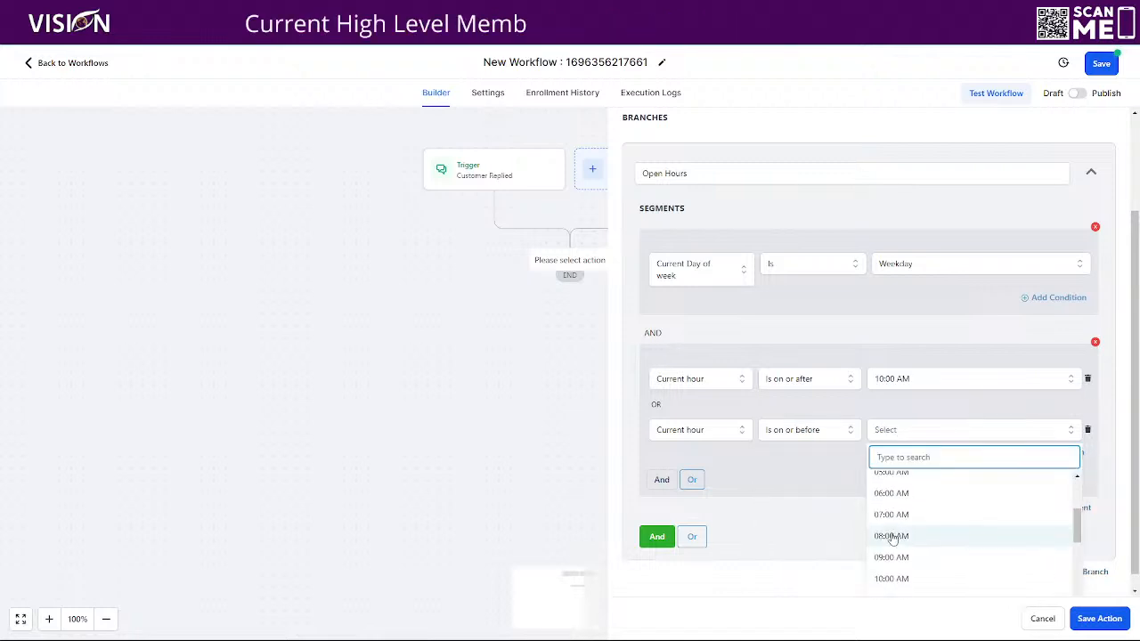
{"action": "scroll", "coordinate": [911, 534], "scroll_direction": "down", "scroll_amount": 5}
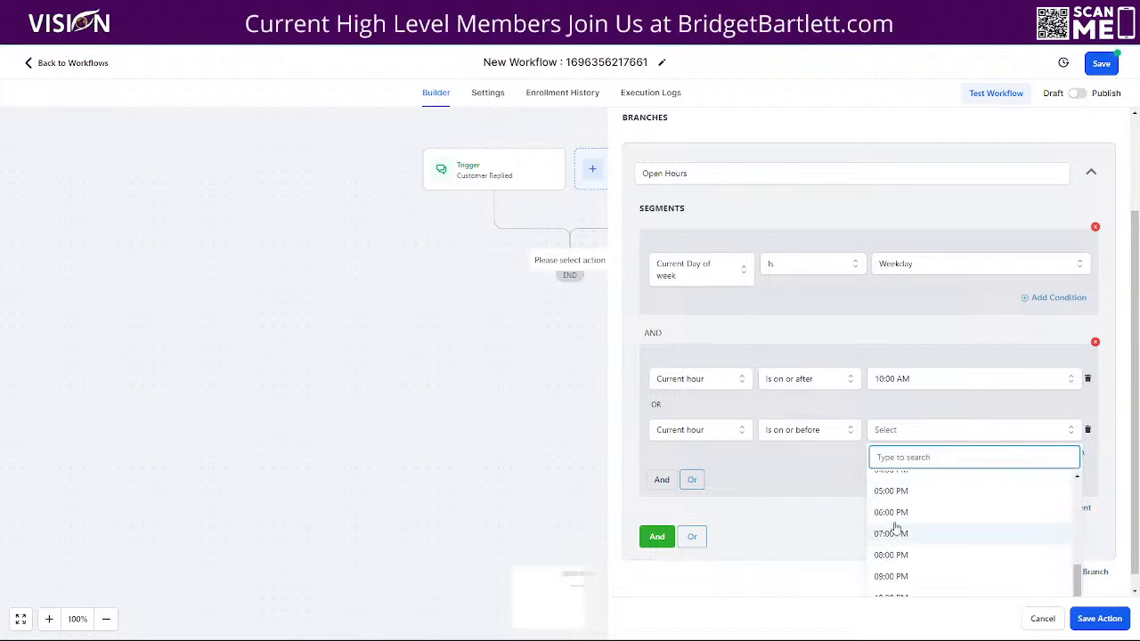
{"action": "left_click", "coordinate": [900, 513]}
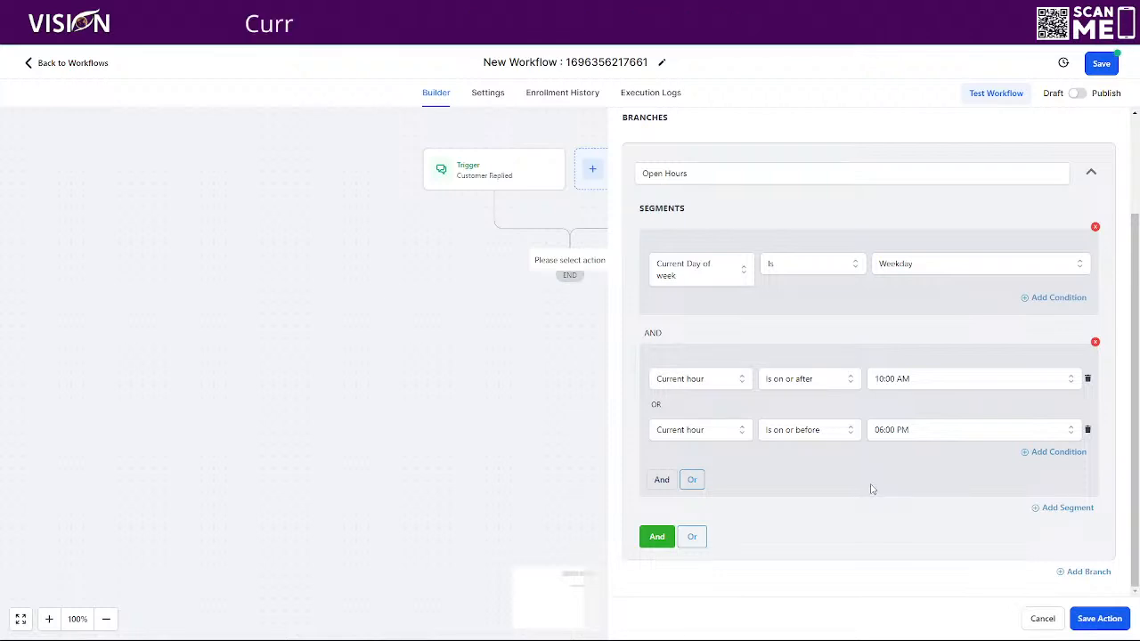
- Save the 'Are we open?' condition, reopen it for review, and save it again
{"action": "left_click", "coordinate": [1097, 616]}
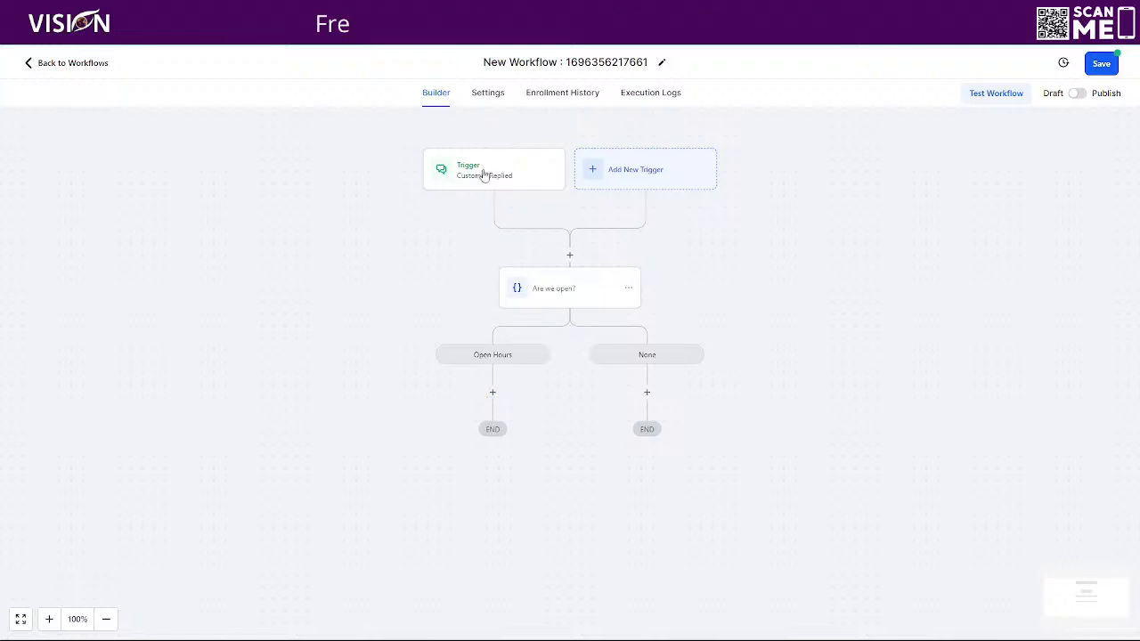
{"action": "left_click", "coordinate": [532, 294]}
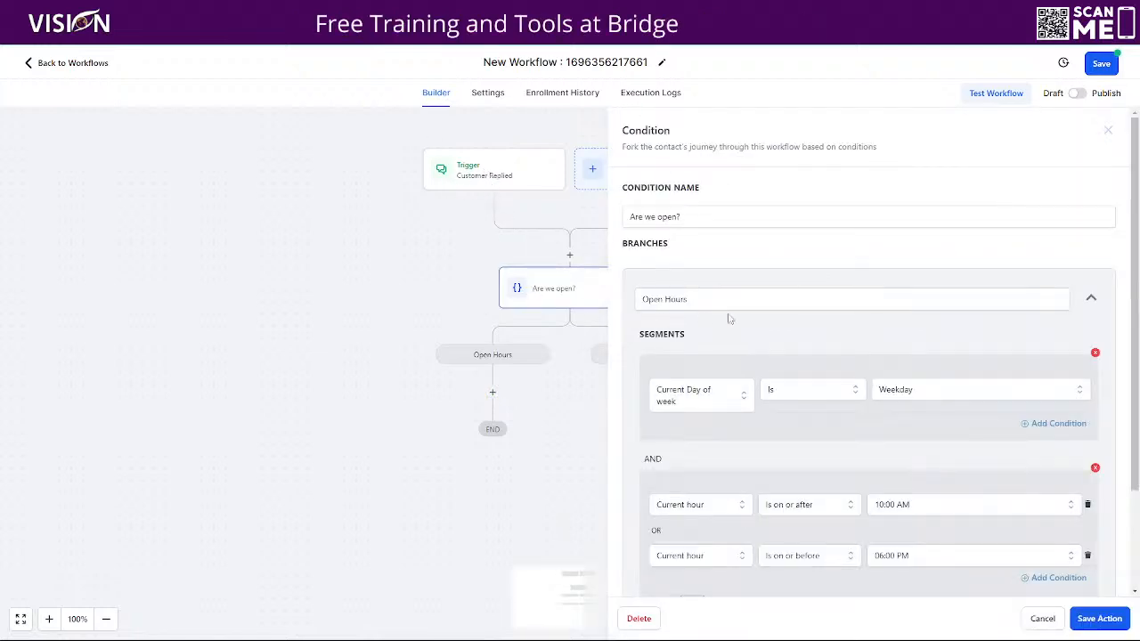
{"action": "scroll", "coordinate": [845, 336], "scroll_direction": "down", "scroll_amount": 2}
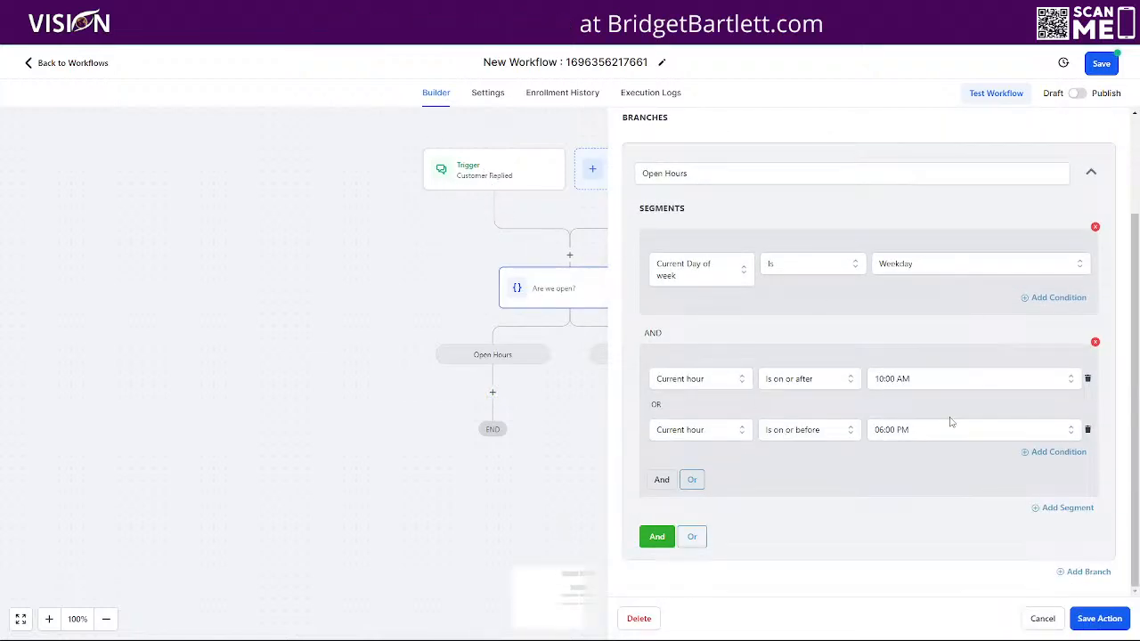
{"action": "left_click", "coordinate": [1097, 613]}
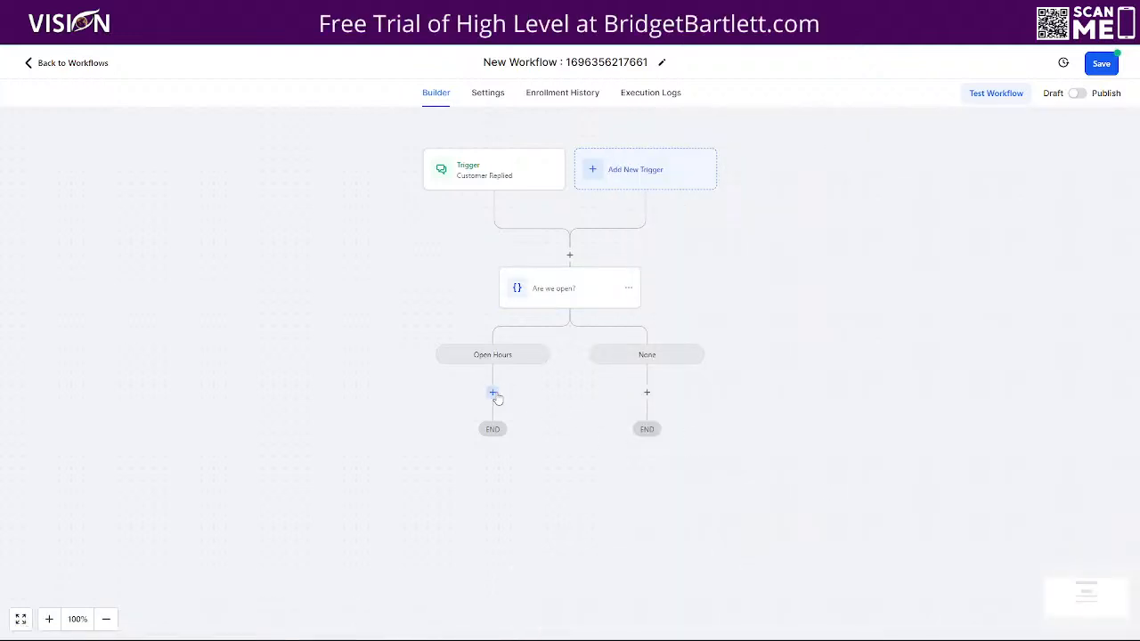
- Add a Send SMS action as the first step under the Open Hours branch
{"action": "left_click", "coordinate": [492, 393]}
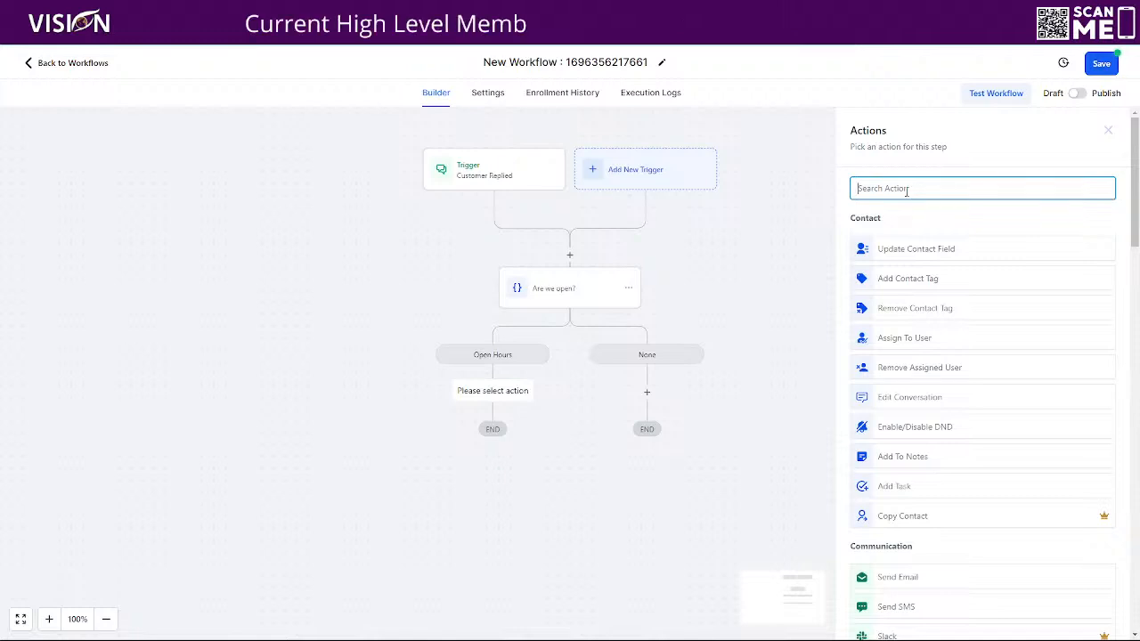
{"action": "scroll", "coordinate": [970, 521], "scroll_direction": "down", "scroll_amount": 2}
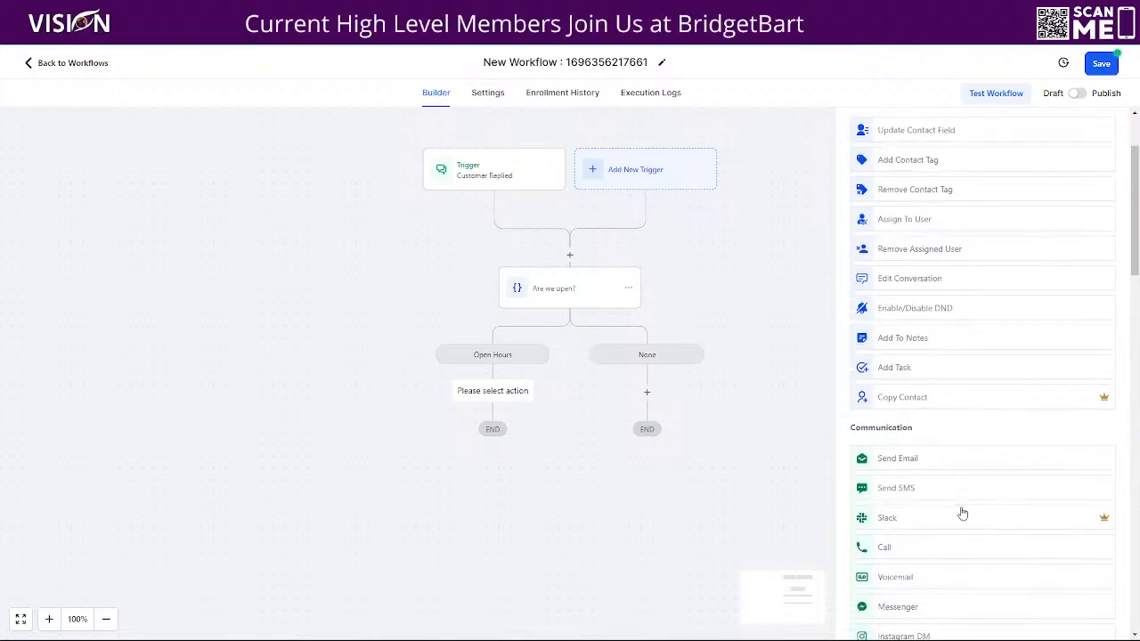
{"action": "left_click", "coordinate": [891, 486]}
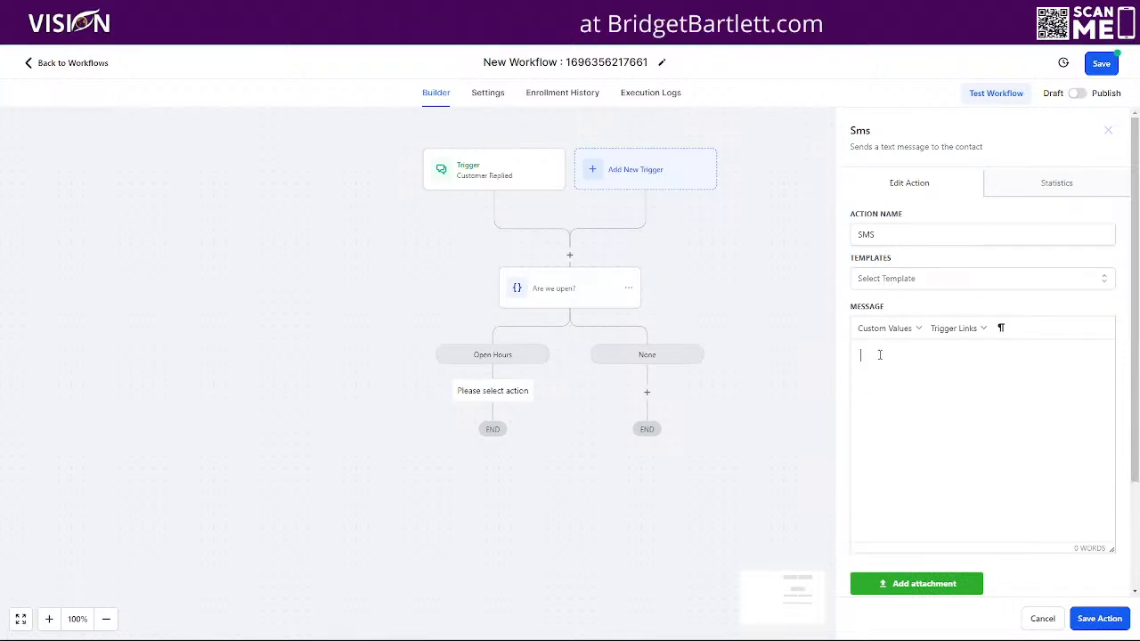
- Begin the Open Hours SMS with 'Hey' followed by the contact's First Name custom value
{"action": "type", "text": "y"}
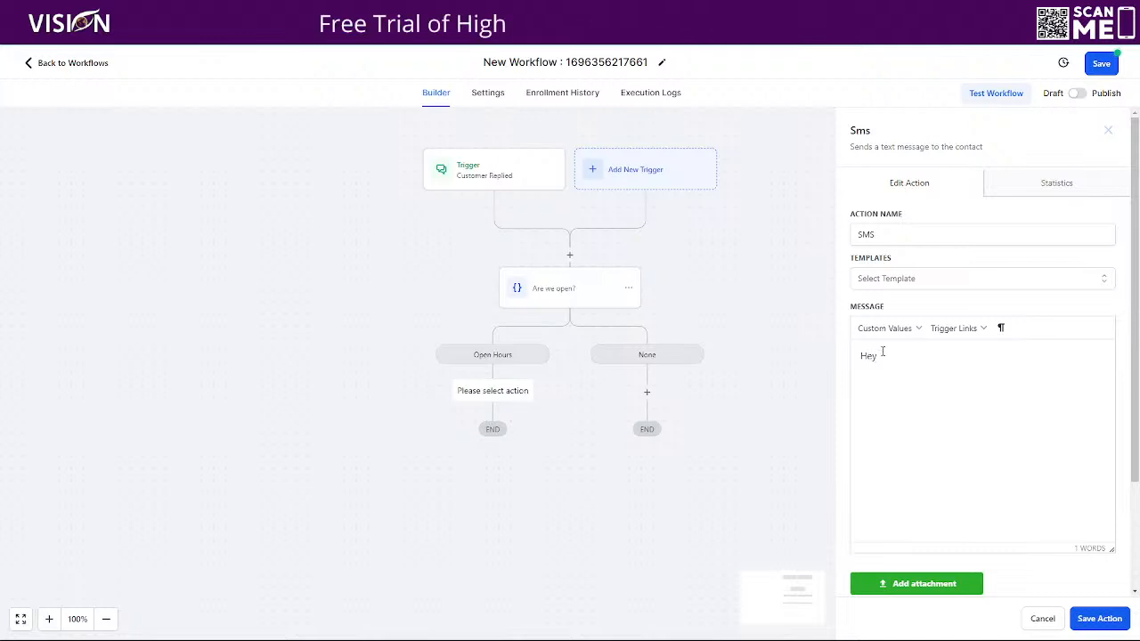
{"action": "left_click", "coordinate": [886, 327]}
{"action": "mouse_move", "coordinate": [899, 355]}
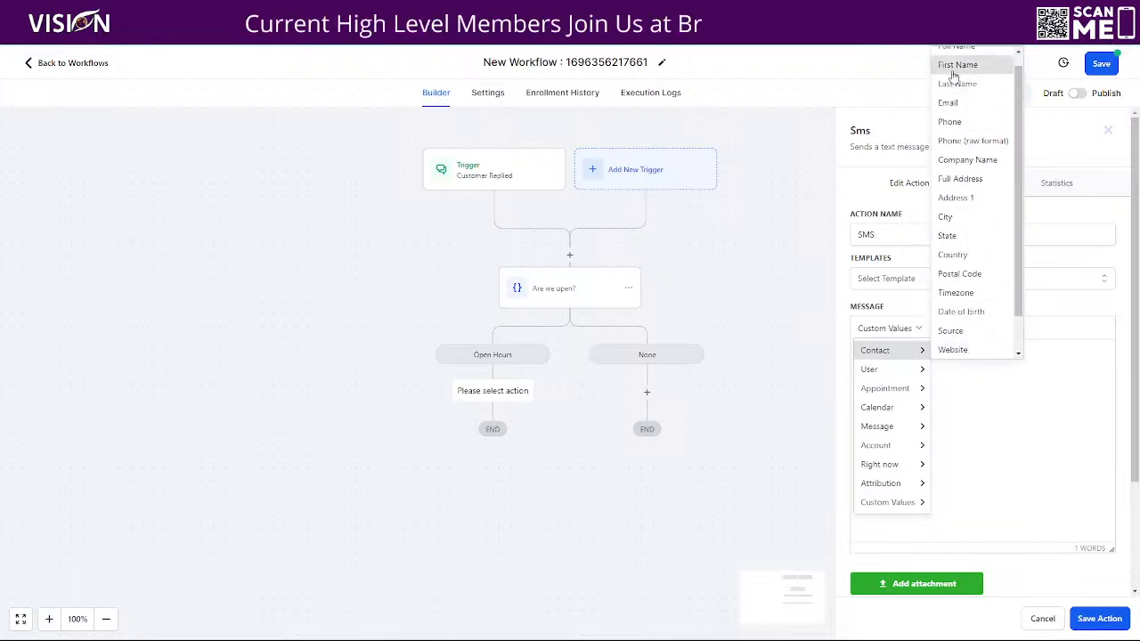
{"action": "left_click", "coordinate": [957, 65]}
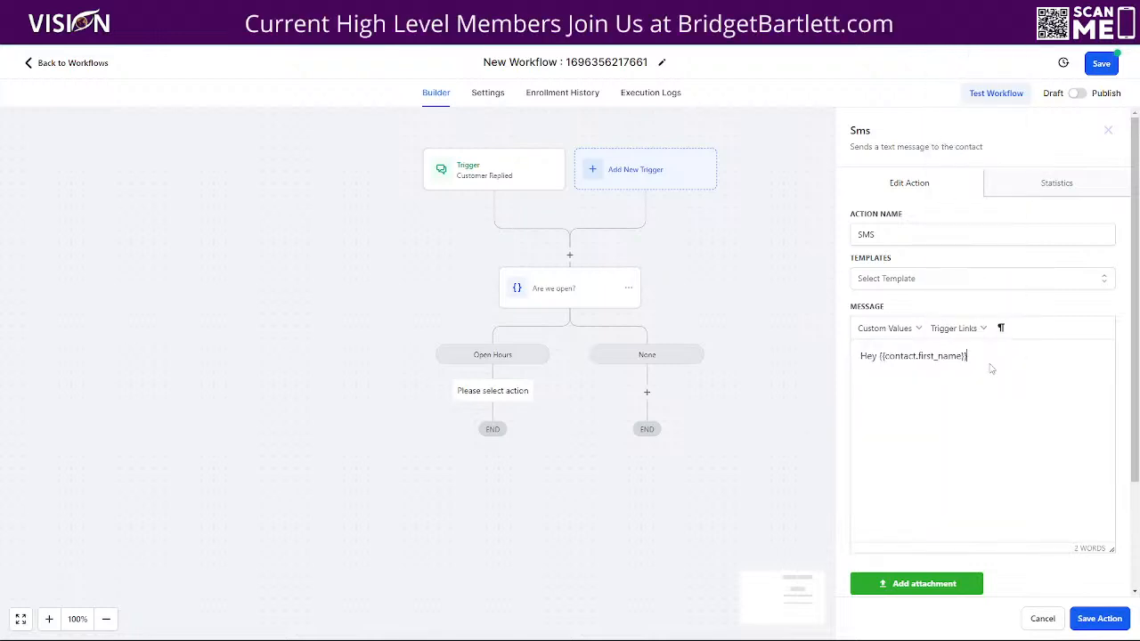
- Write the 'assisting other clients… sent you an email with your support resources' text, sign with the sender's name, and save
{"action": "type", "text": ", "}
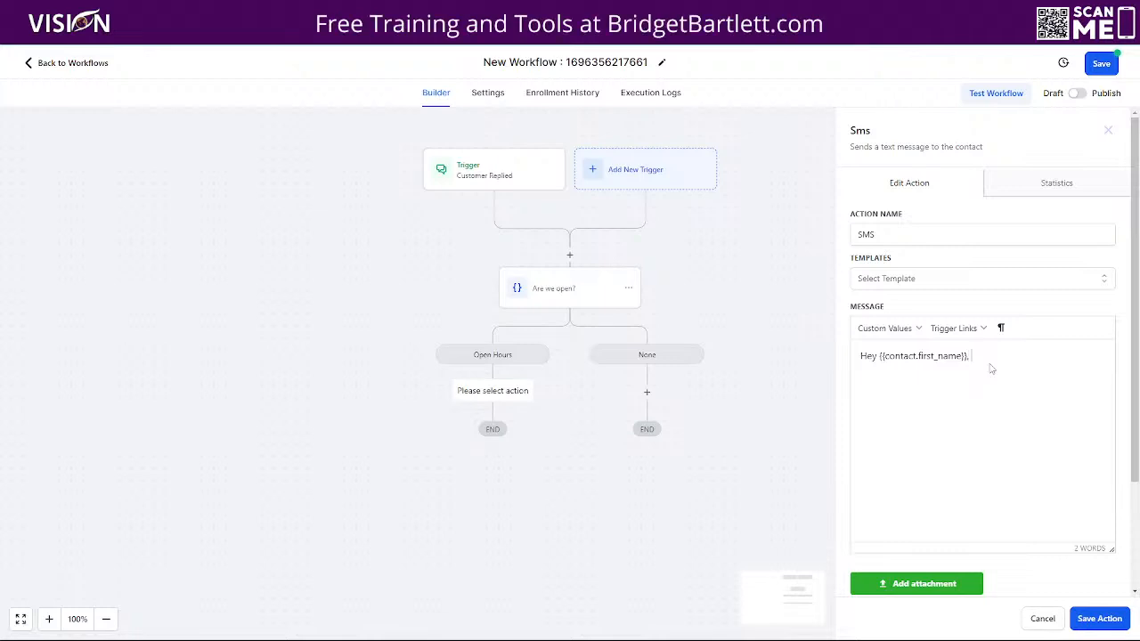
{"action": "type", "text": "We no cu"}
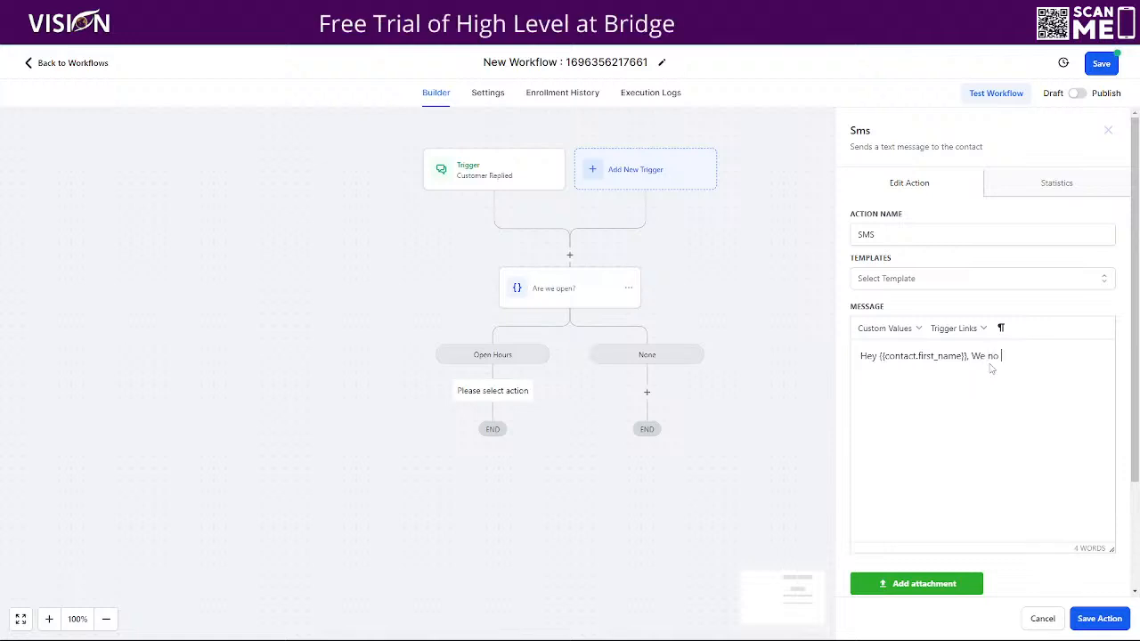
{"action": "key", "text": "BackSpace"}
{"action": "key", "text": "BackSpace"}
{"action": "key", "text": "BackSpace"}
{"action": "key", "text": "BackSpace"}
{"action": "key", "text": "BackSpace"}
{"action": "key", "text": "BackSpace"}
{"action": "key", "text": "BackSpace"}
{"action": "key", "text": "BackSpace"}
{"action": "key", "text": "BackSpace"}
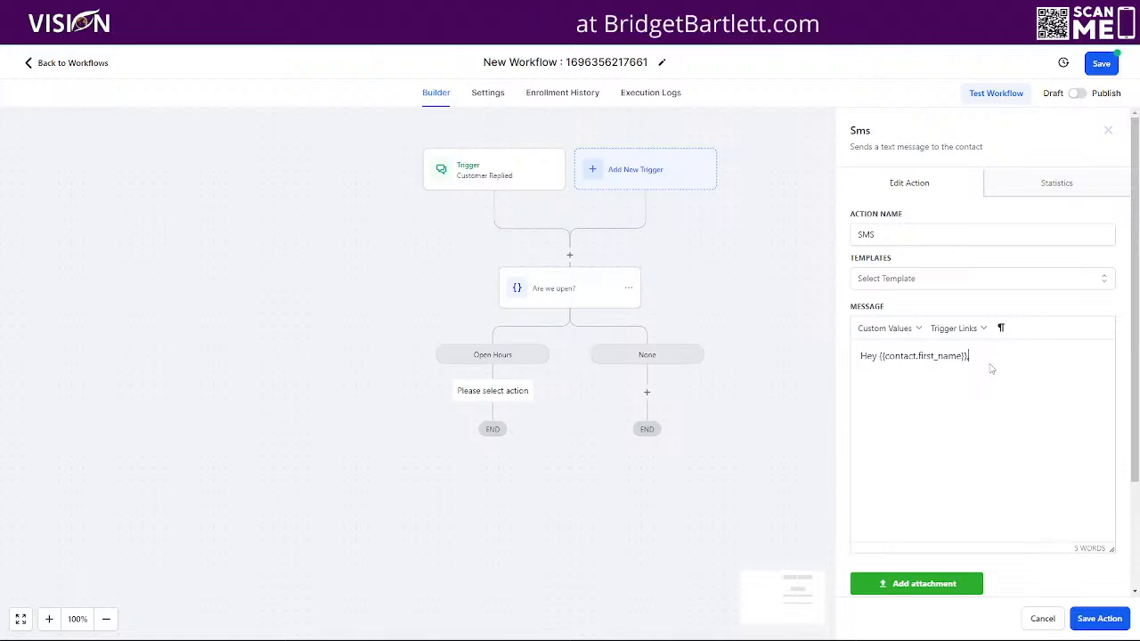
{"action": "type", "text": "our"}
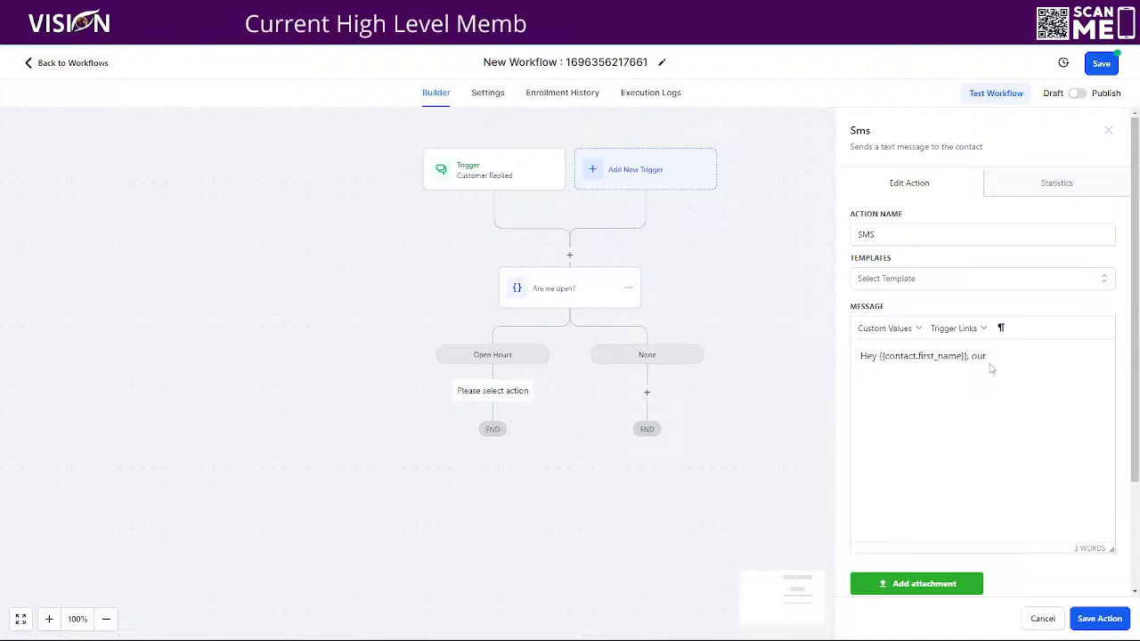
{"action": "key", "text": "BackSpace"}
{"action": "key", "text": "BackSpace"}
{"action": "key", "text": "BackSpace"}
{"action": "key", "text": "BackSpace"}
{"action": "key", "text": "BackSpace"}
{"action": "key", "text": "BackSpace"}
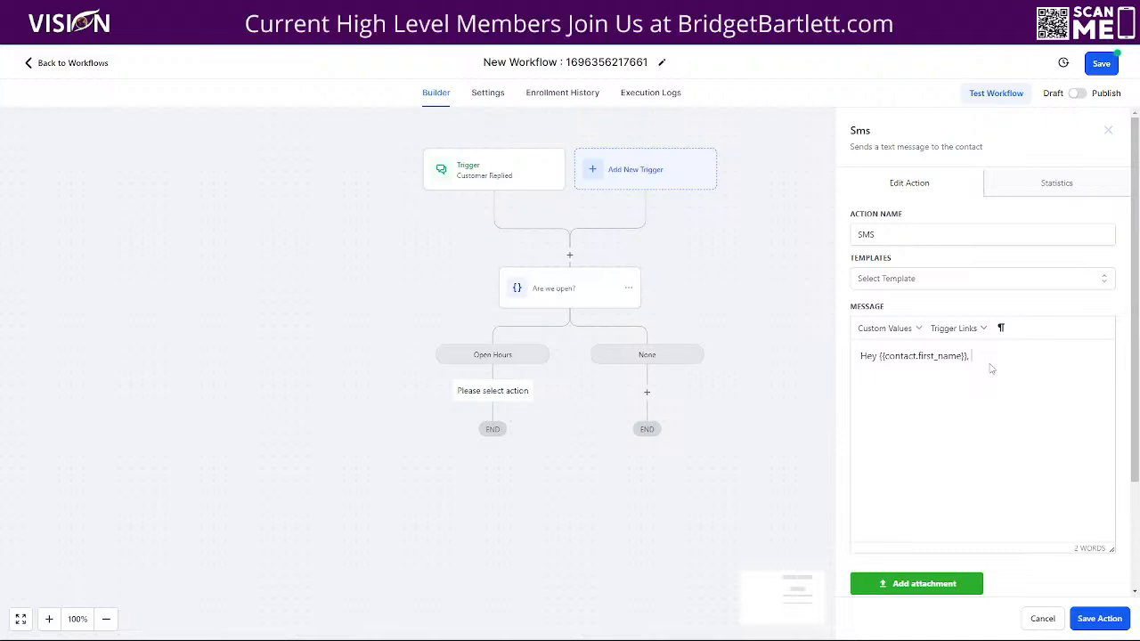
{"action": "type", "text": ", I am a"}
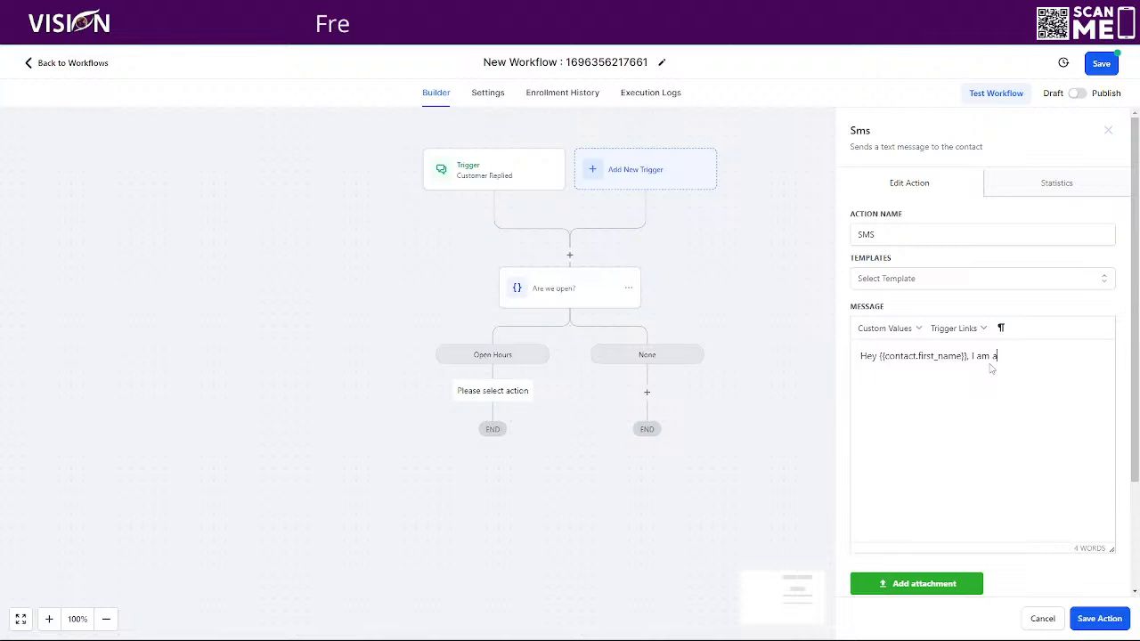
{"action": "type", "text": "ssisting other clie"}
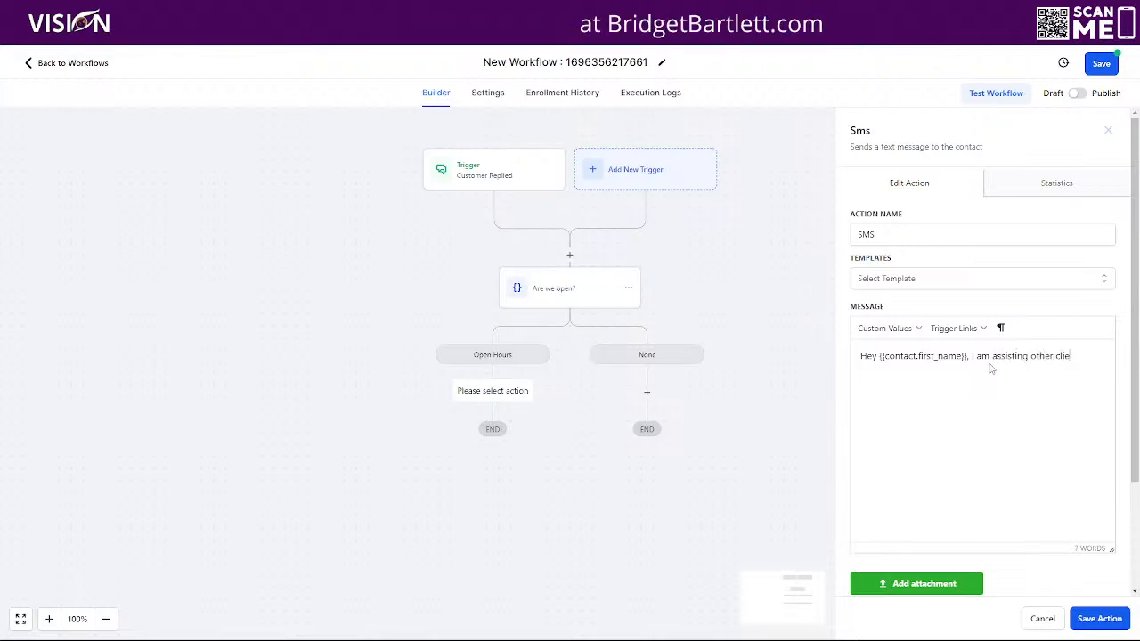
{"action": "type", "text": "nts at this t"}
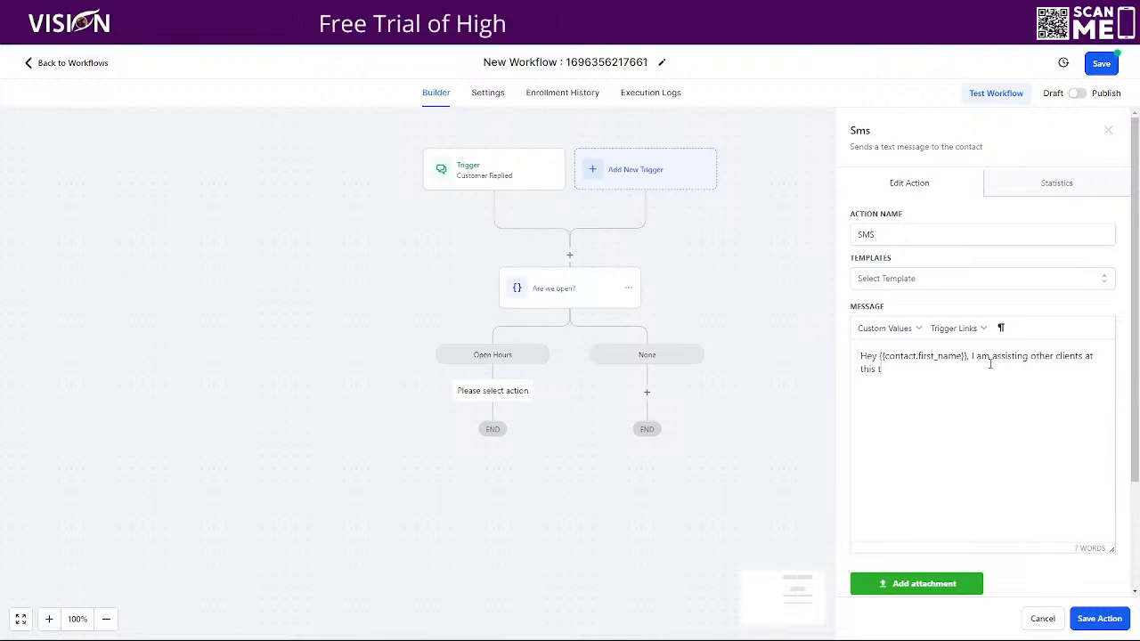
{"action": "type", "text": "ime. I will get back t"}
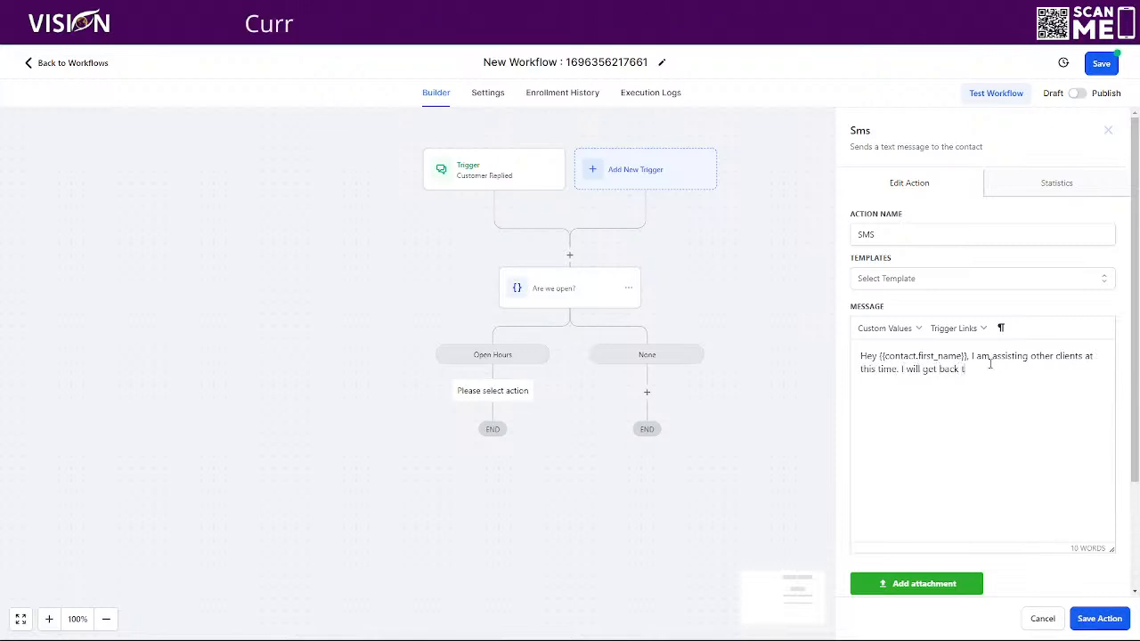
{"action": "type", "text": "o you asap"}
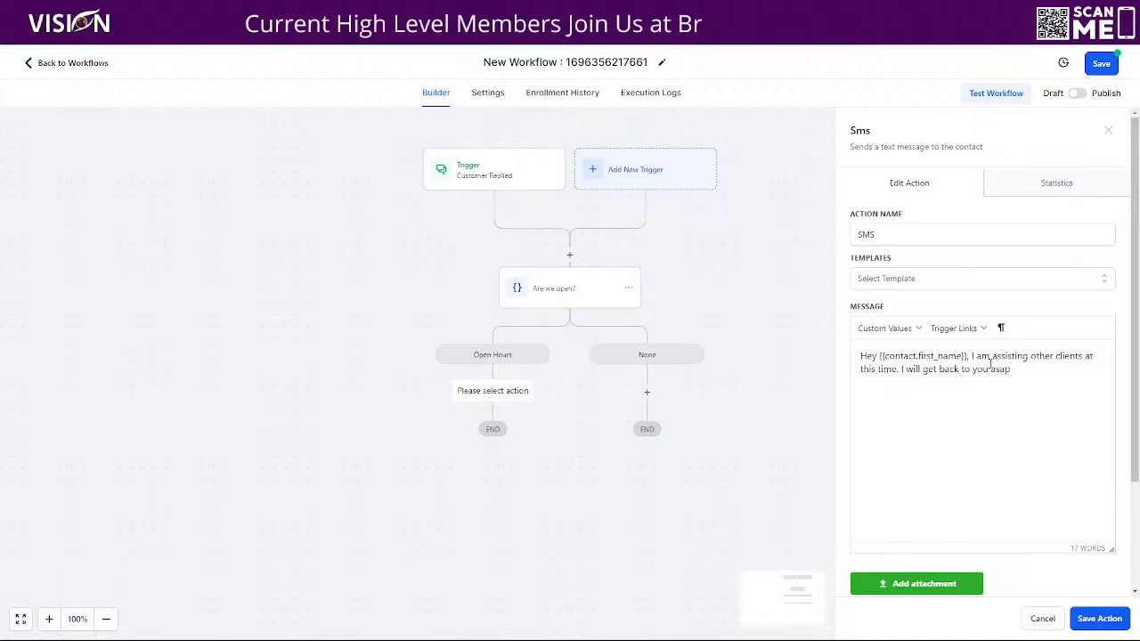
{"action": "type", "text": ". I ha"}
{"action": "key", "text": "BackSpace"}
{"action": "key", "text": "BackSpace"}
{"action": "key", "text": "BackSpace"}
{"action": "key", "text": "BackSpace"}
{"action": "type", "text": "Unti"}
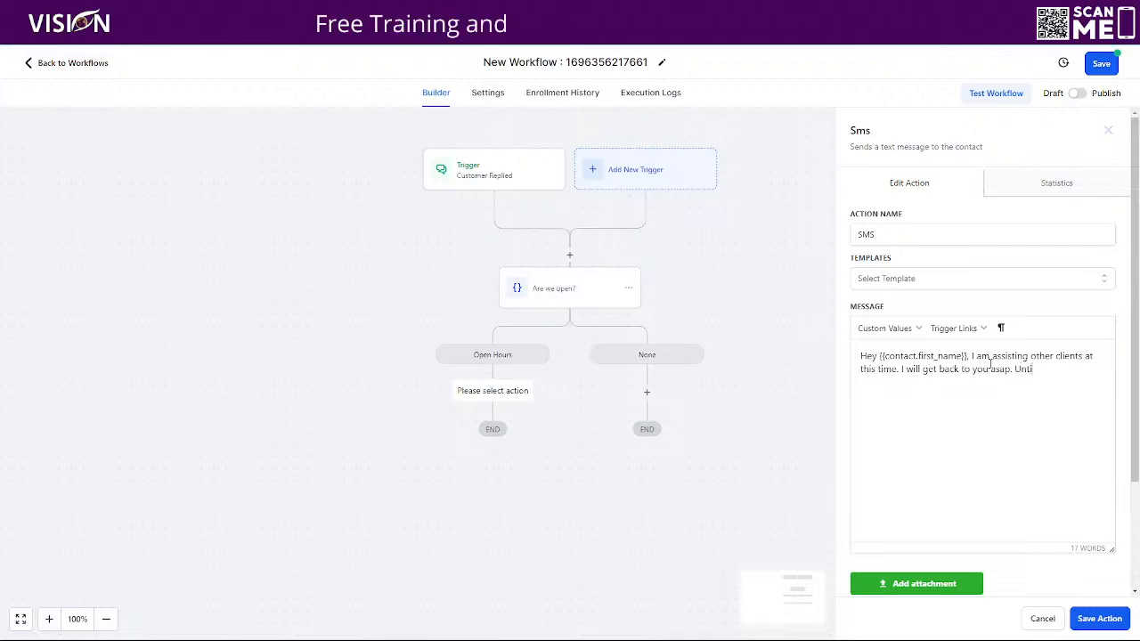
{"action": "type", "text": "l then, I have sent you an email with "}
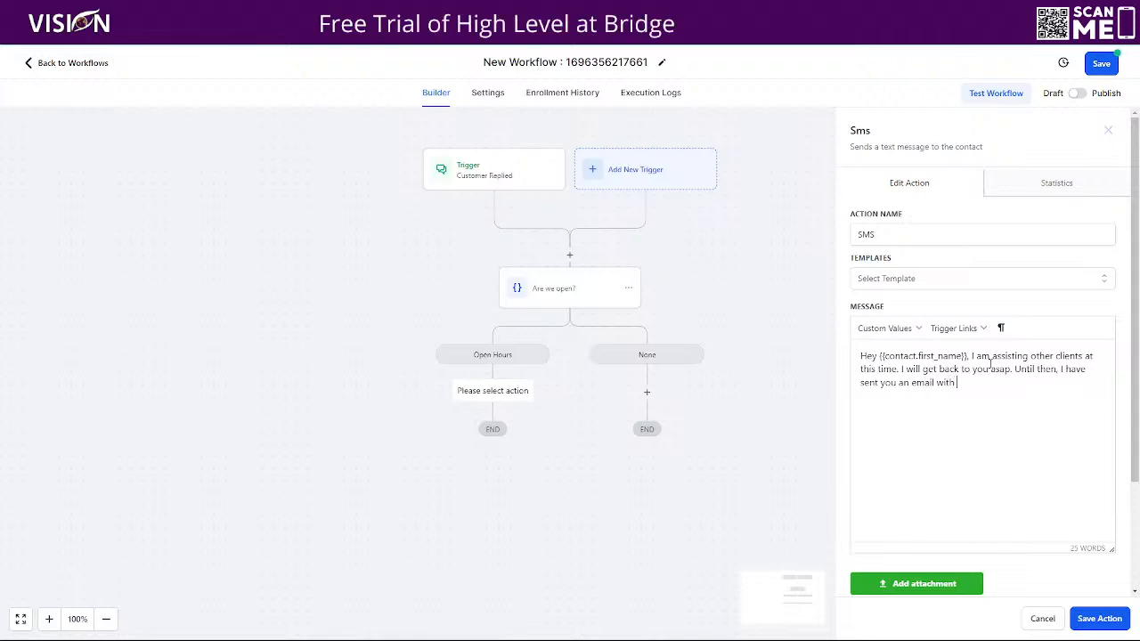
{"action": "type", "text": "your "}
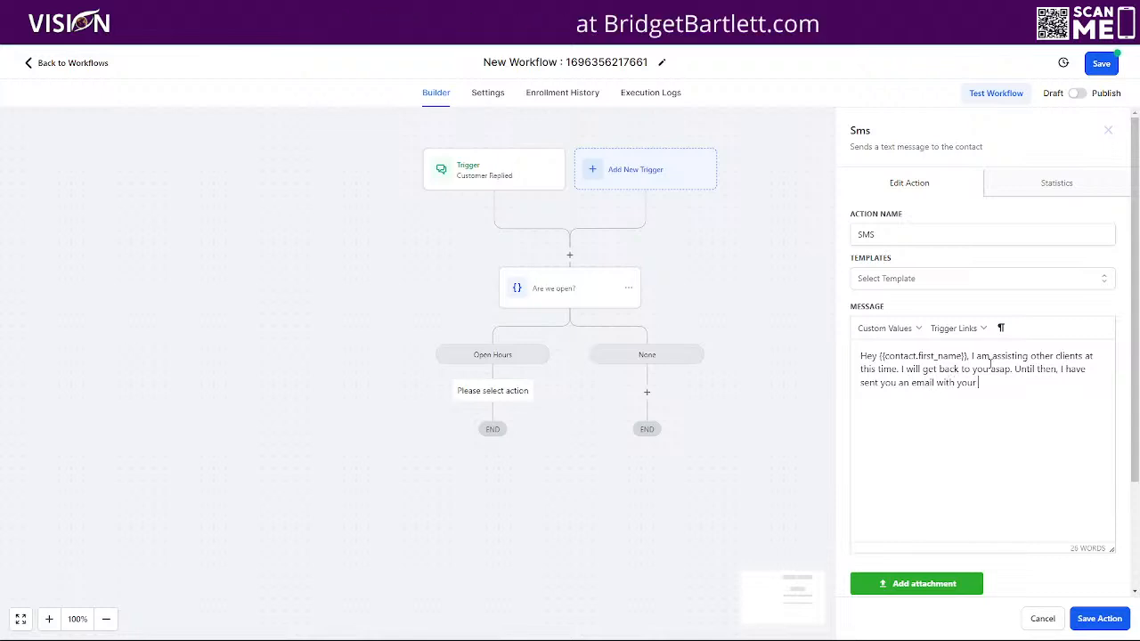
{"action": "type", "text": "suppor"}
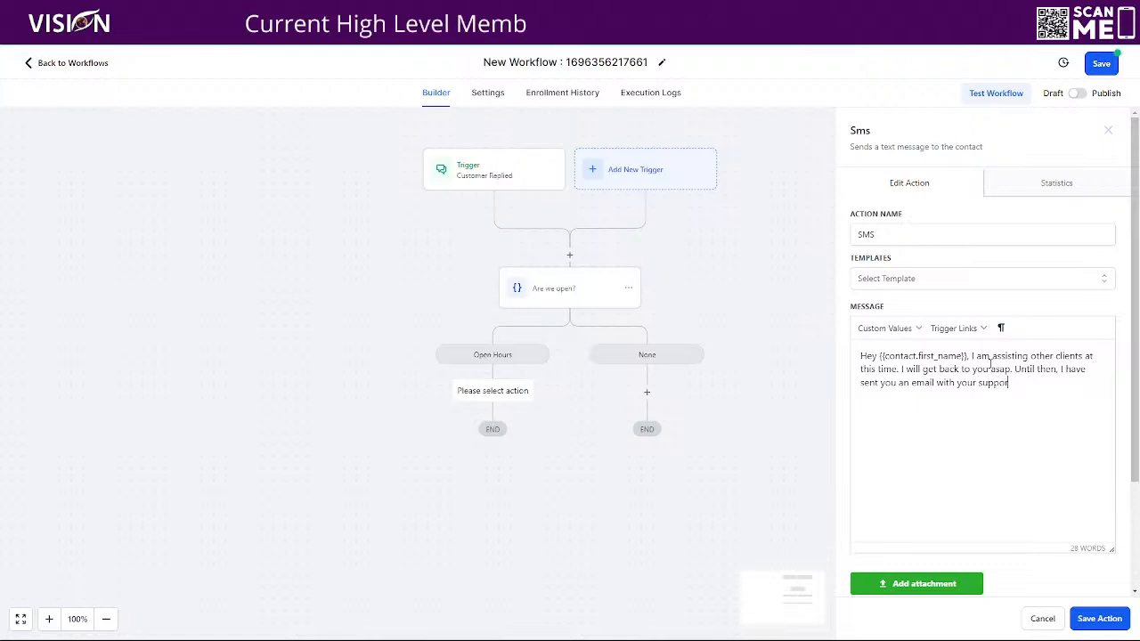
{"action": "type", "text": "t resource"}
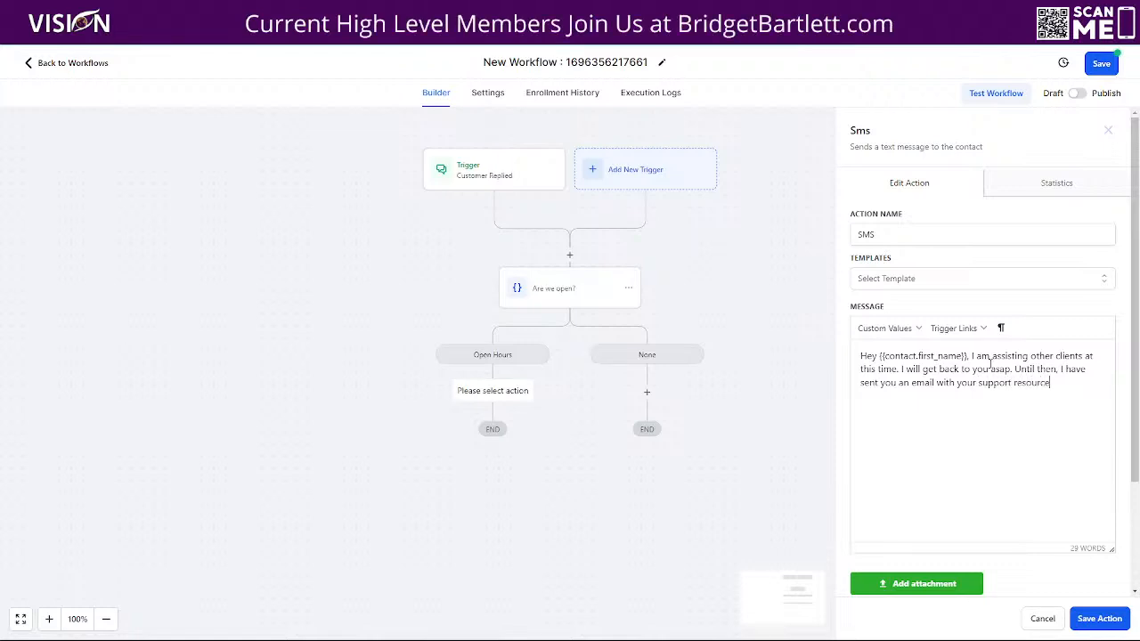
{"action": "type", "text": "s. Talk soon!"}
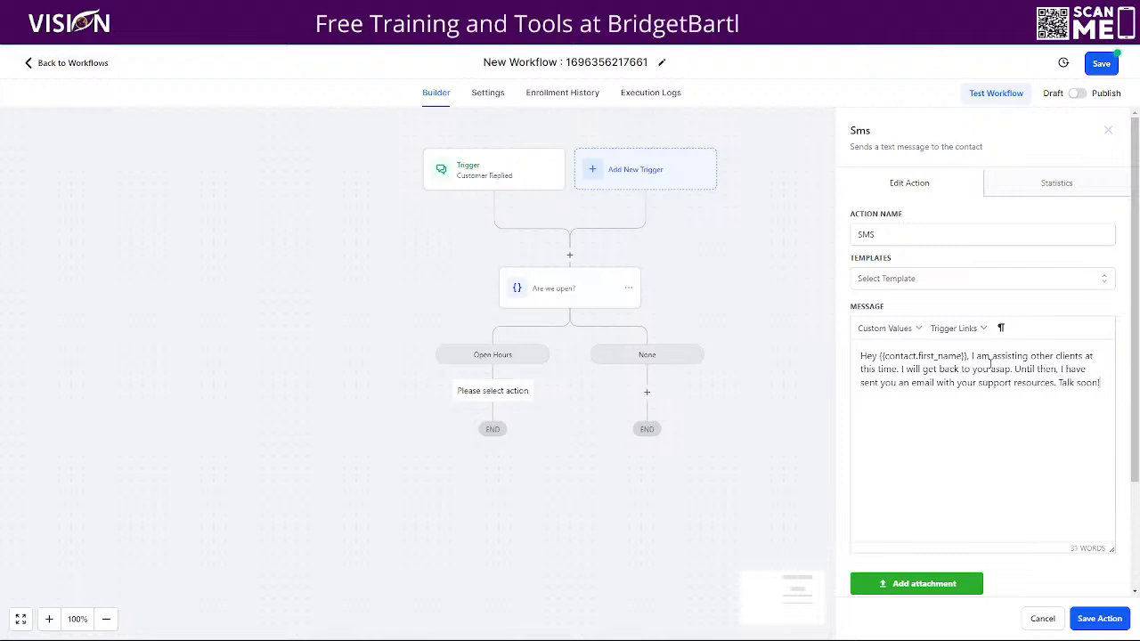
{"action": "key", "text": "Return"}
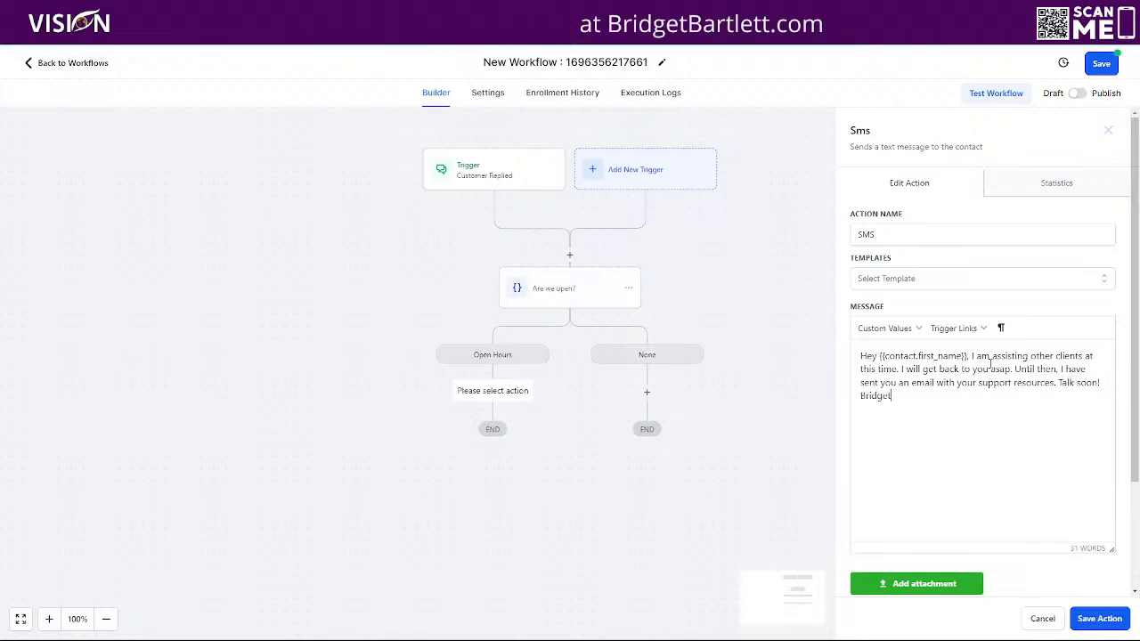
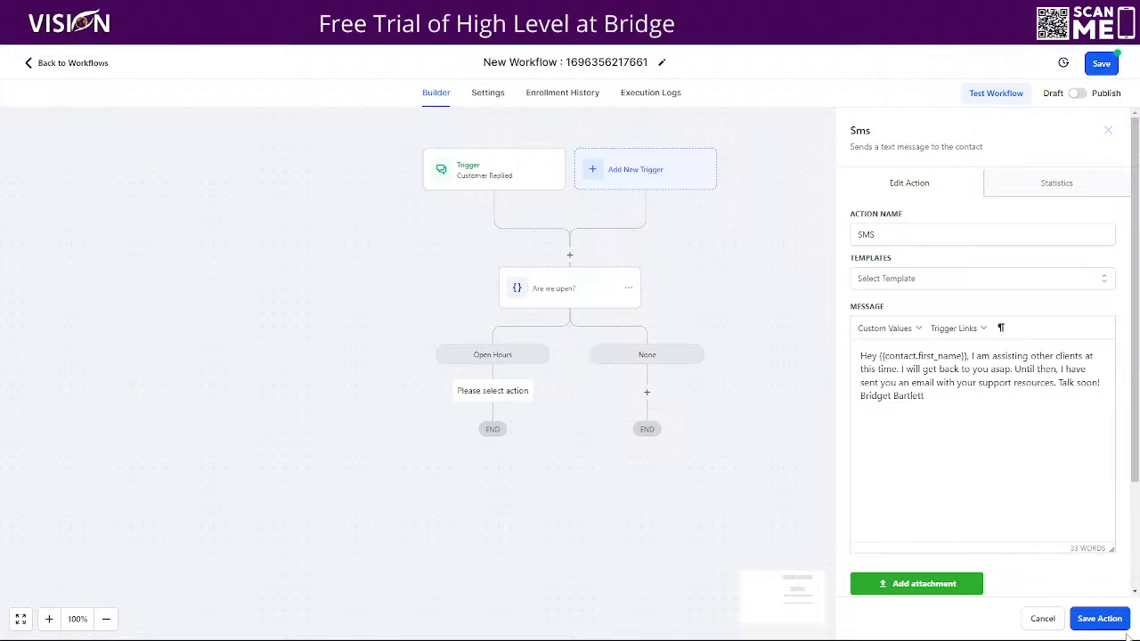
{"action": "left_click", "coordinate": [1100, 619]}
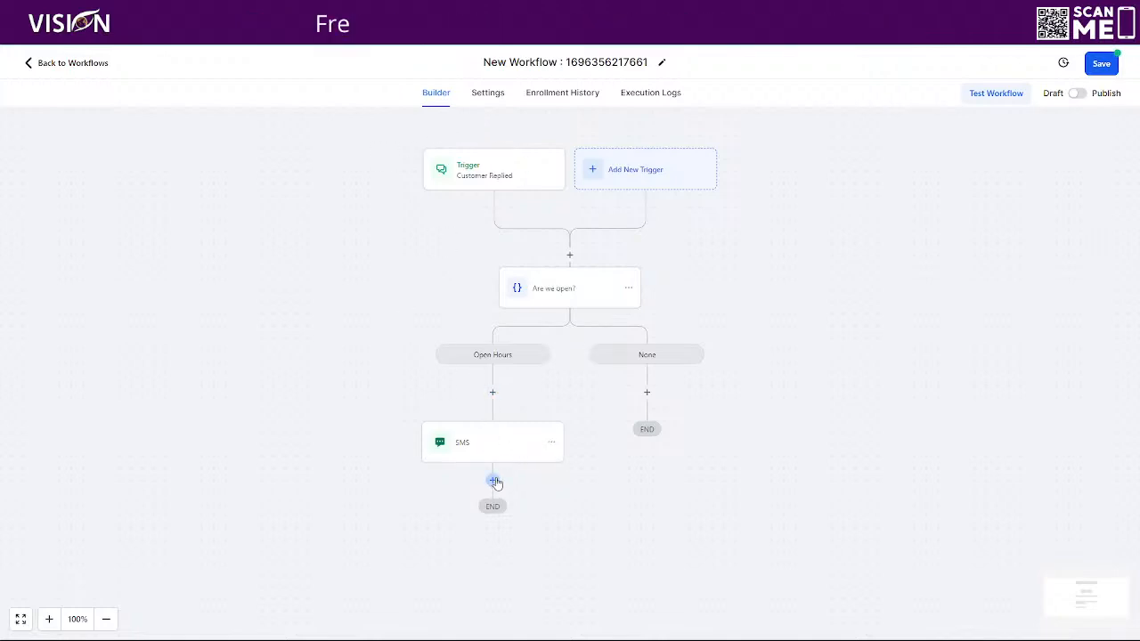
- Add an Email action as the next step after the SMS
{"action": "left_click", "coordinate": [494, 482]}
{"action": "scroll", "coordinate": [994, 422], "scroll_direction": "down", "scroll_amount": 1}
{"action": "scroll", "coordinate": [995, 422], "scroll_direction": "down", "scroll_amount": 1}
{"action": "left_click", "coordinate": [886, 401]}
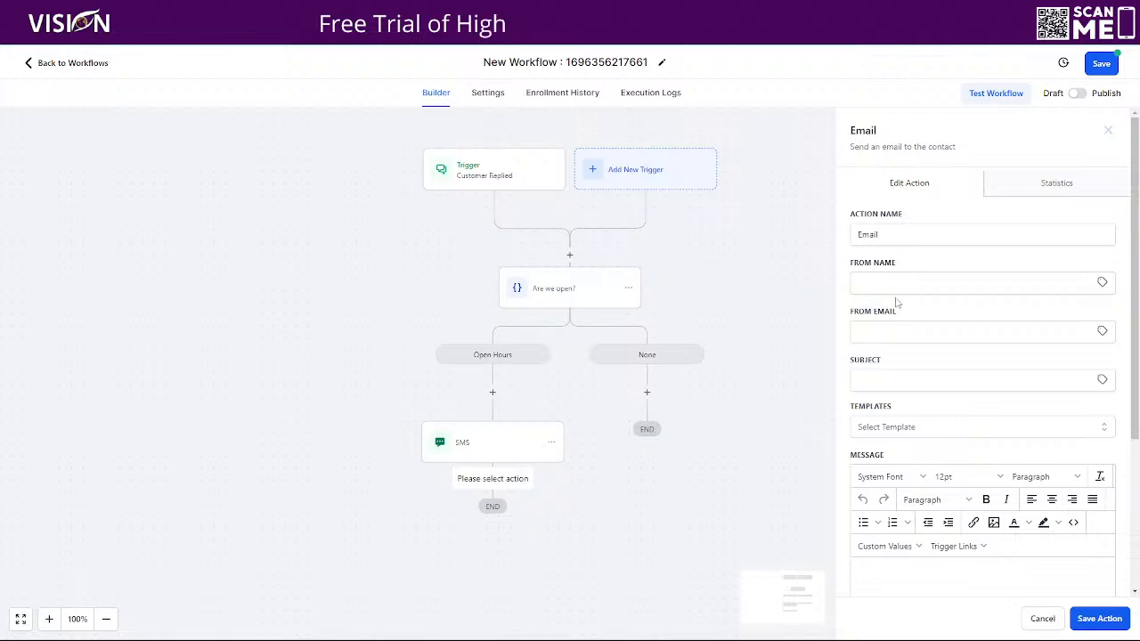
{"action": "scroll", "coordinate": [918, 383], "scroll_direction": "down", "scroll_amount": 3}
- Set the email subject to 'Support Resources 💥 Enclosed' using the emoji picker
{"action": "left_click", "coordinate": [903, 155]}
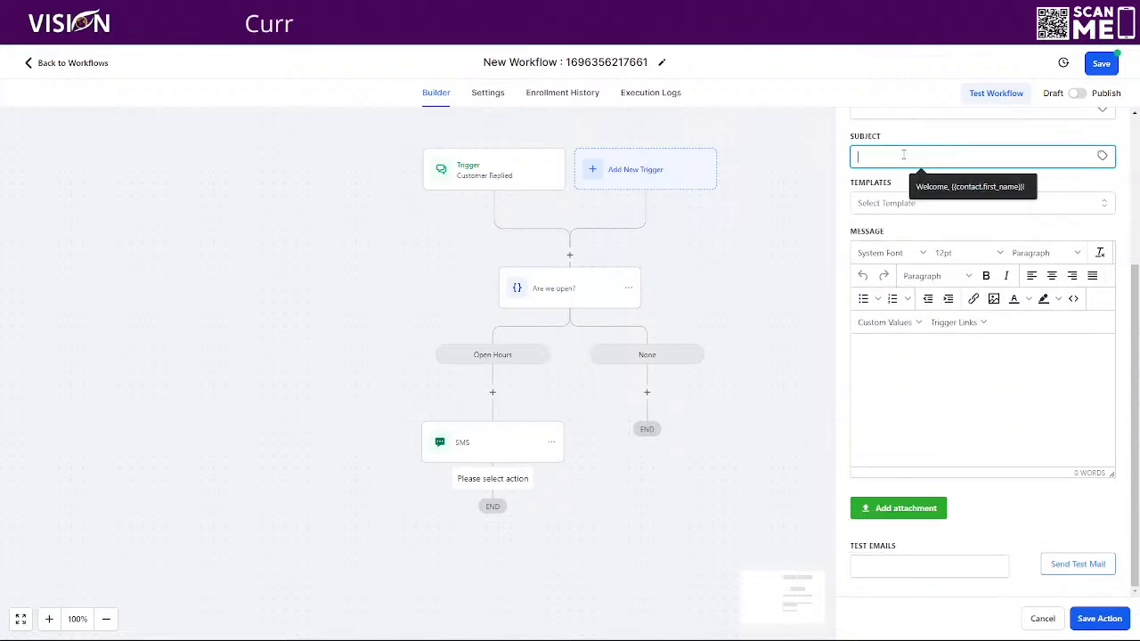
{"action": "type", "text": "Support "}
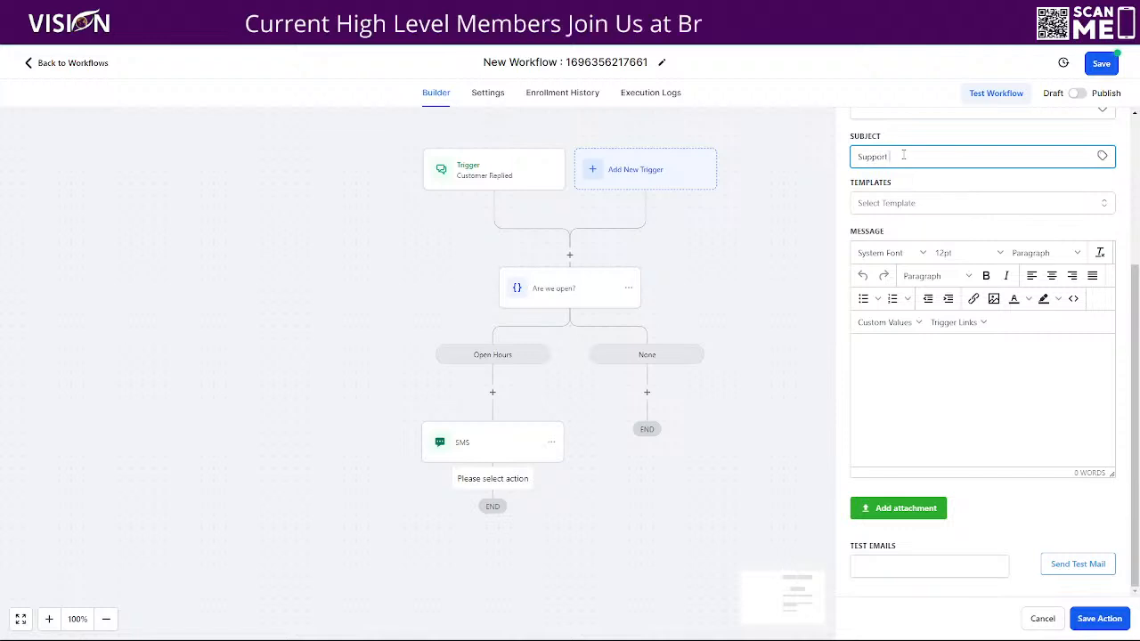
{"action": "type", "text": "Resources"}
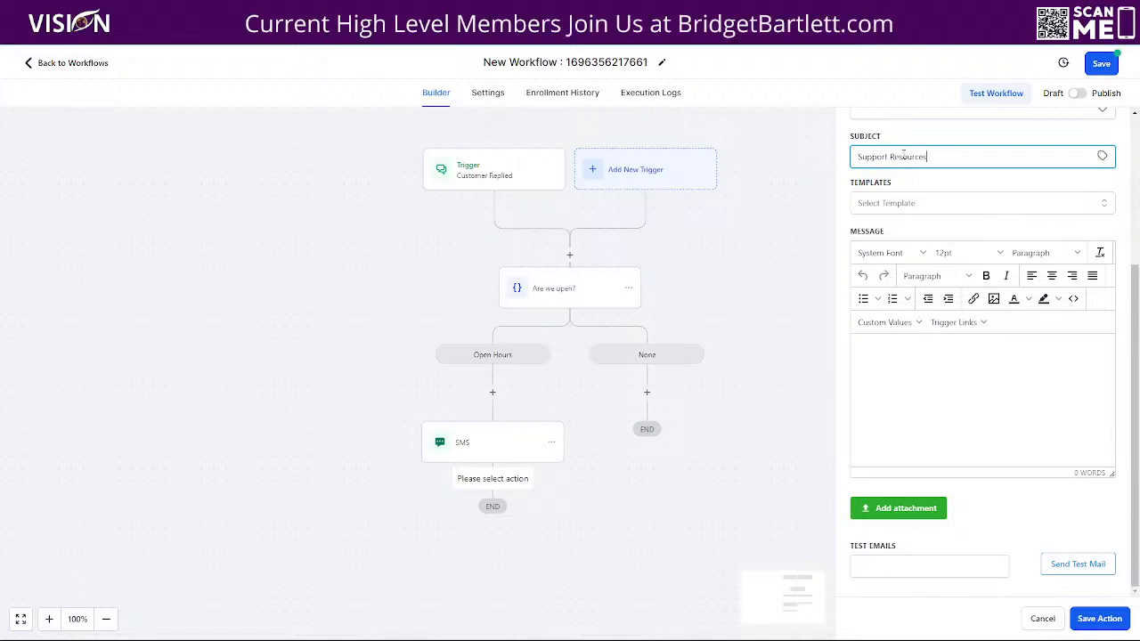
{"action": "right_click", "coordinate": [858, 154]}
{"action": "left_click", "coordinate": [878, 326]}
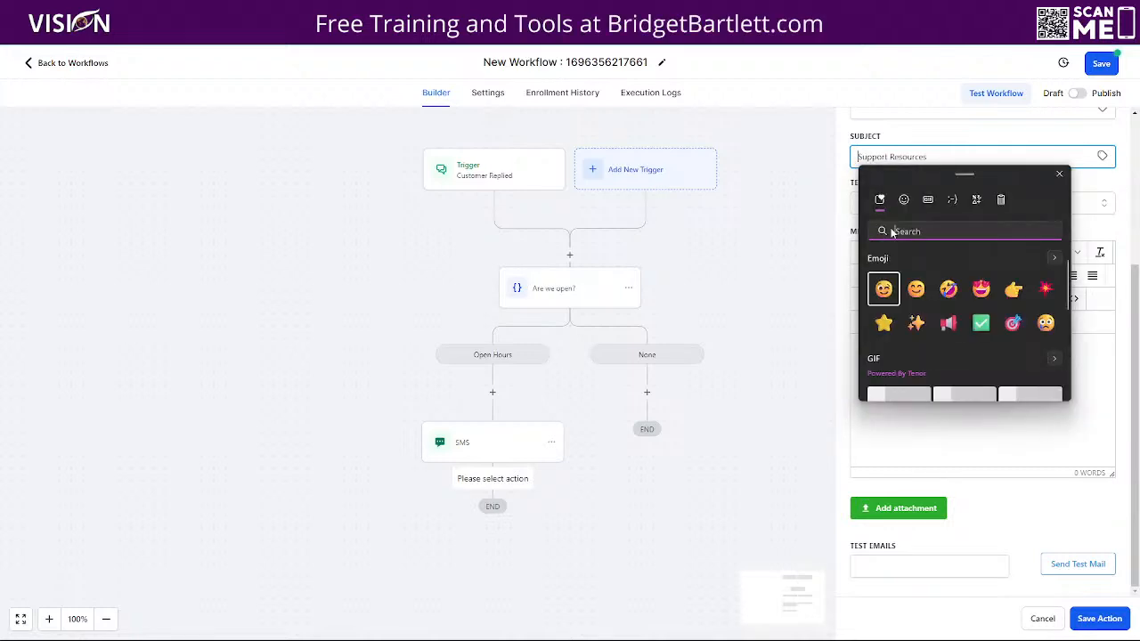
{"action": "left_click", "coordinate": [1045, 287]}
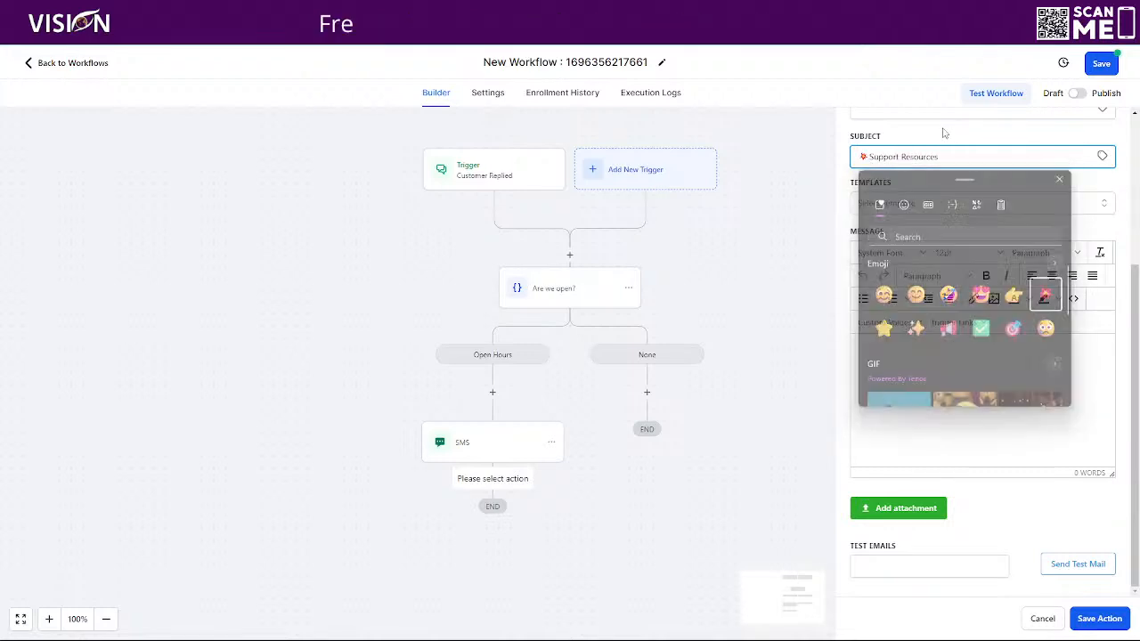
{"action": "type", "text": "Enclosed"}
- Start the email message with 'Hey' plus the contact's First Name placeholder on its own line
{"action": "left_click", "coordinate": [872, 350]}
{"action": "type", "text": "hey"}
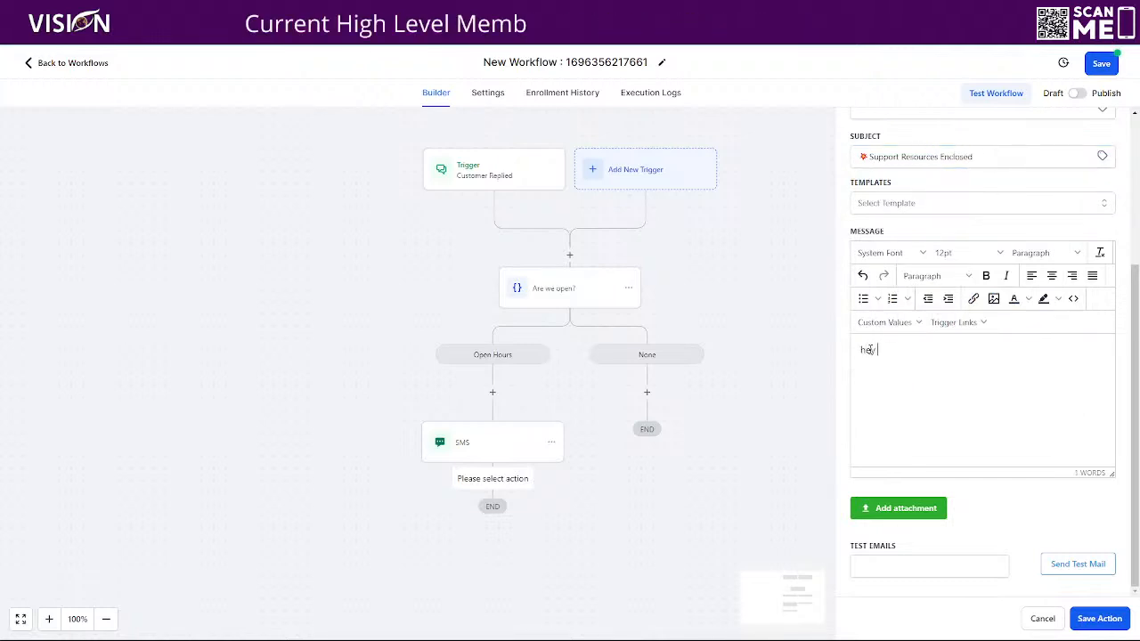
{"action": "key", "text": "BackSpace"}
{"action": "key", "text": "BackSpace"}
{"action": "key", "text": "BackSpace"}
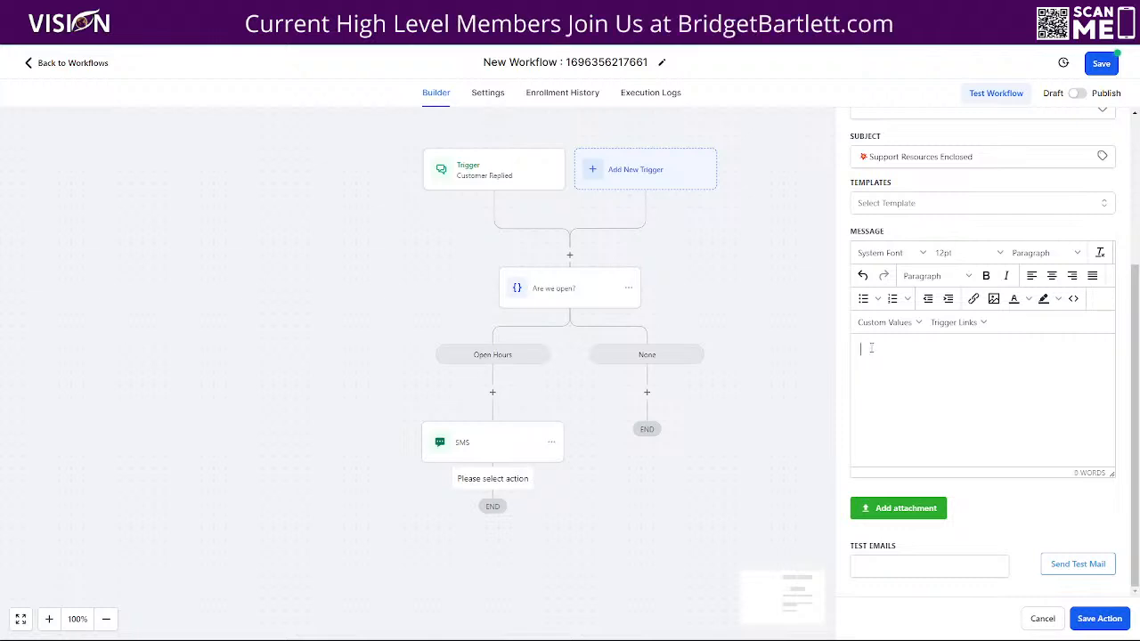
{"action": "key", "text": "BackSpace"}
{"action": "key", "text": "BackSpace"}
{"action": "key", "text": "BackSpace"}
{"action": "type", "text": "He"}
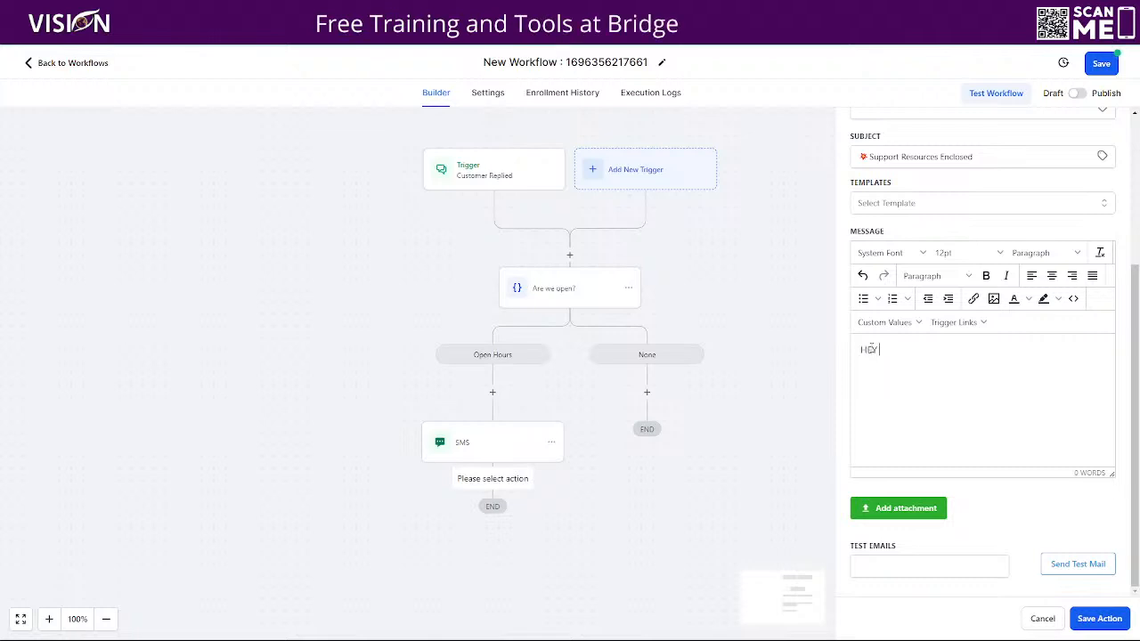
{"action": "type", "text": "y,"}
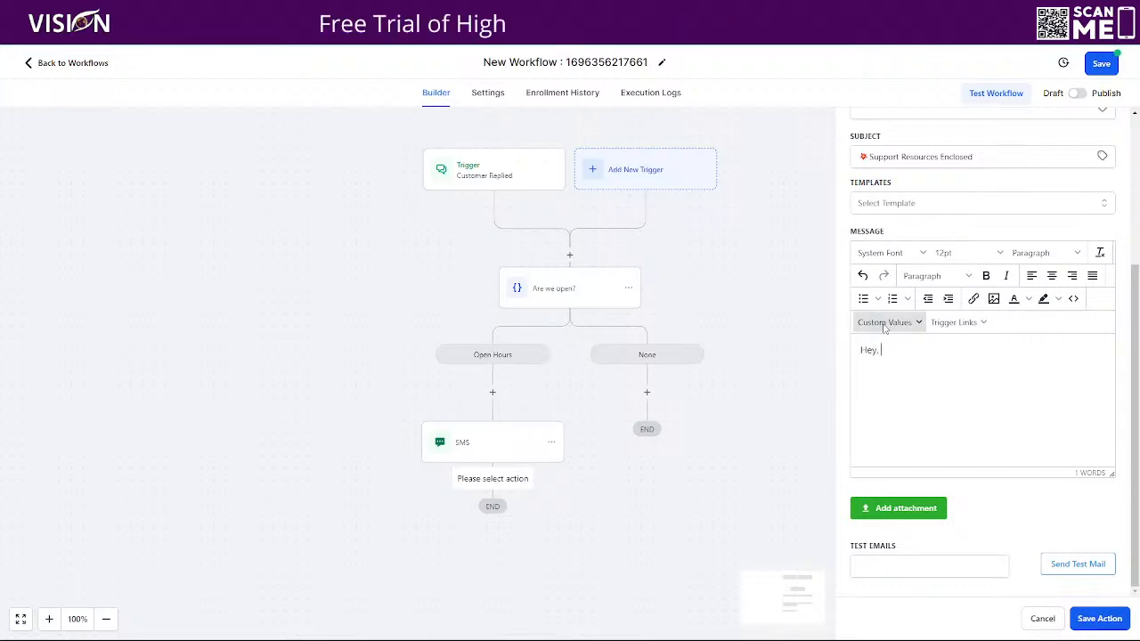
{"action": "left_click", "coordinate": [886, 322]}
{"action": "mouse_move", "coordinate": [890, 346]}
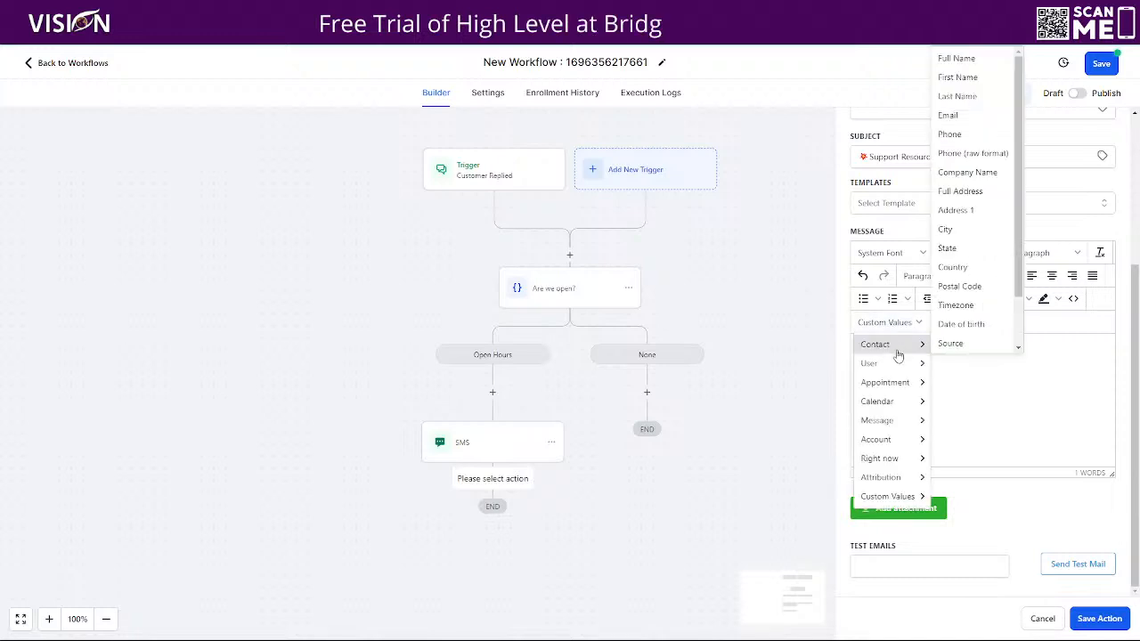
{"action": "left_click", "coordinate": [958, 77]}
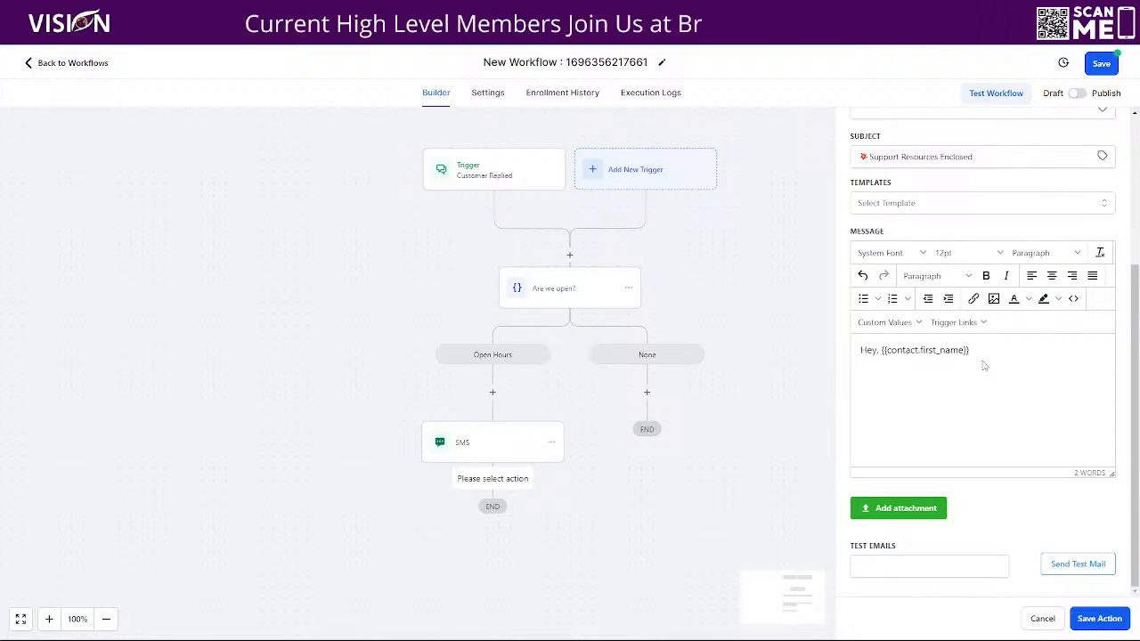
{"action": "type", "text": ","}
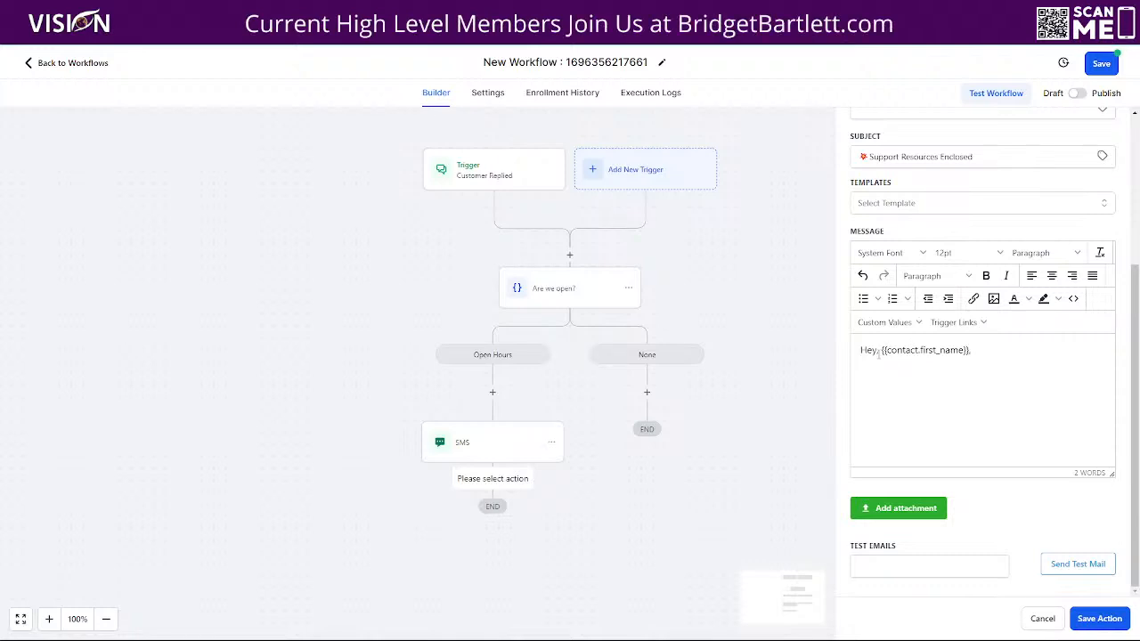
{"action": "left_click", "coordinate": [878, 350]}
{"action": "key", "text": "BackSpace"}
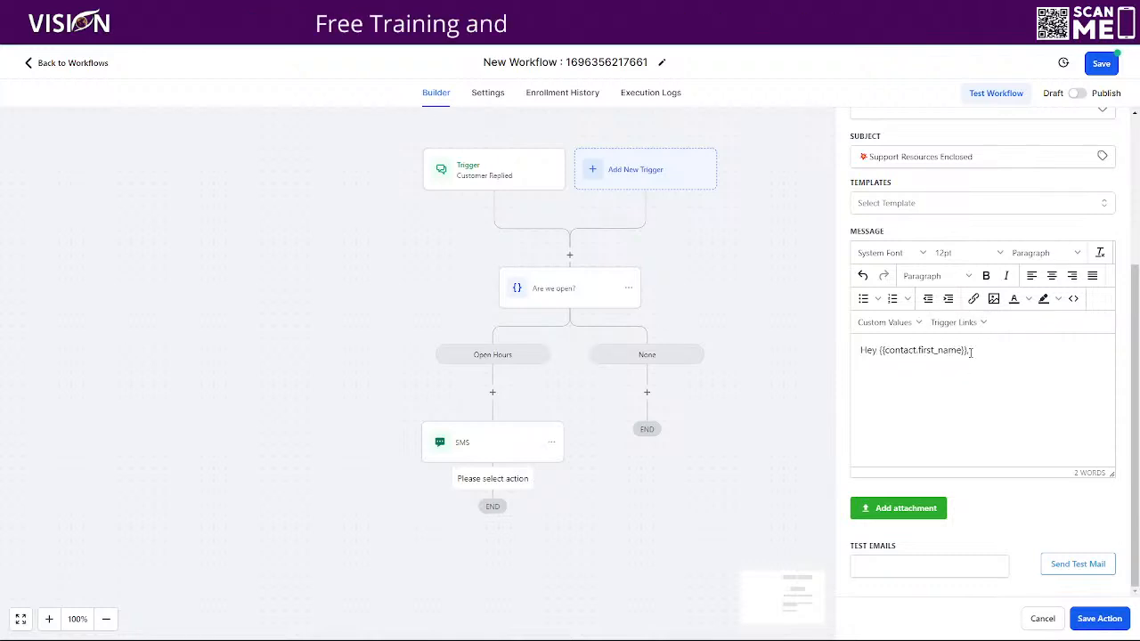
{"action": "key", "text": "Return"}
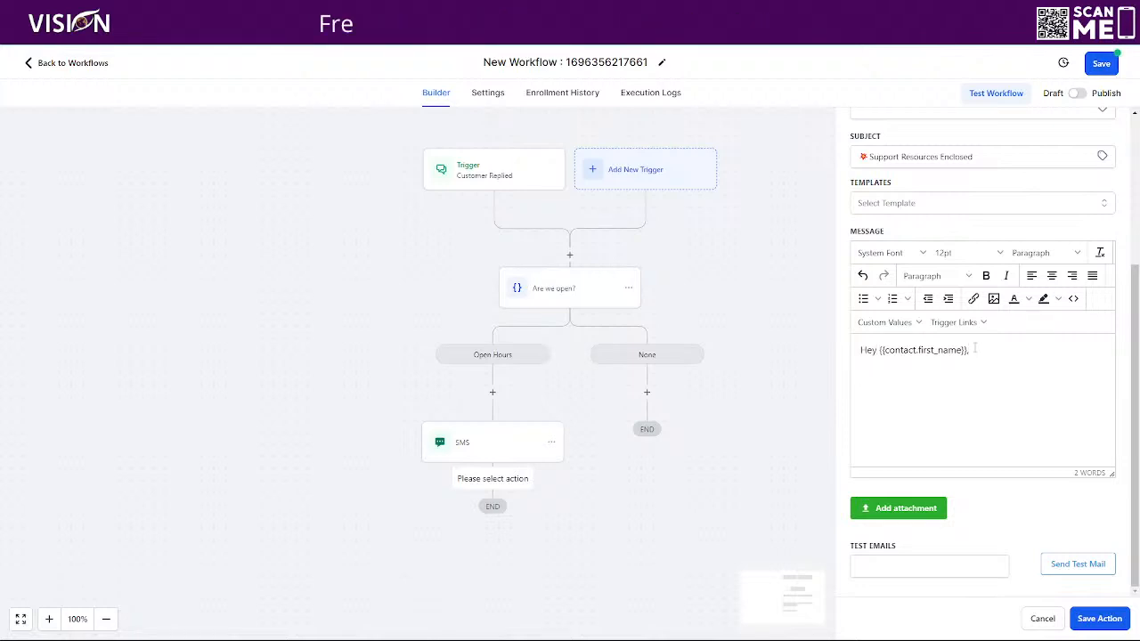
{"action": "key", "text": "BackSpace"}
- Write the reply-asap sentence and list Knowledgebase, Zoom Link and Members Area as support resources
{"action": "type", "text": "I will get ba"}
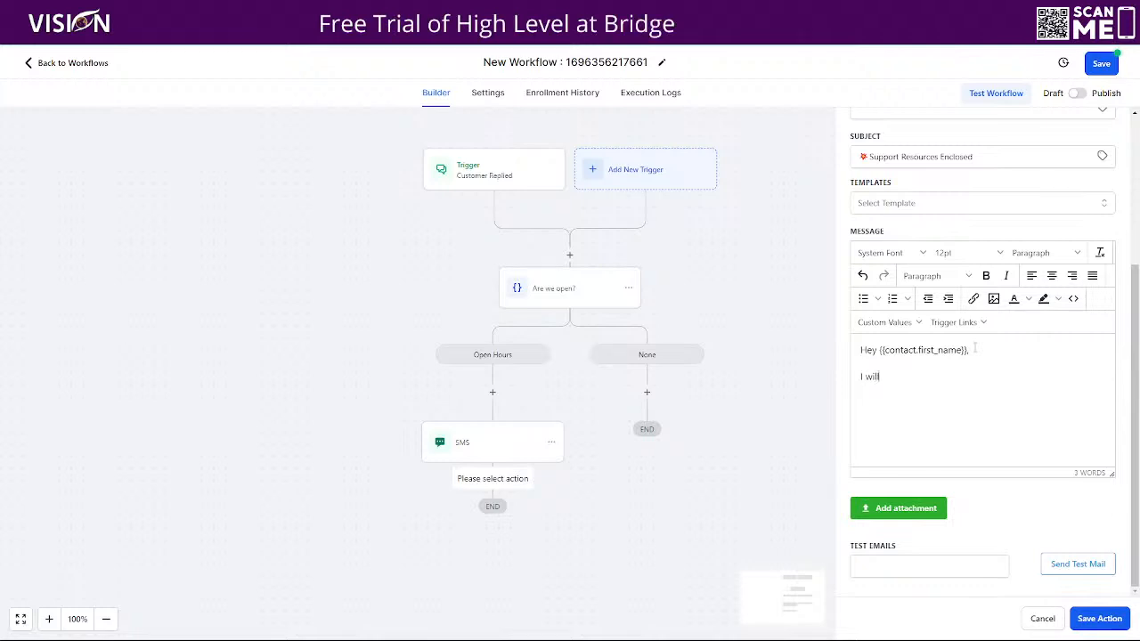
{"action": "type", "text": "o y"}
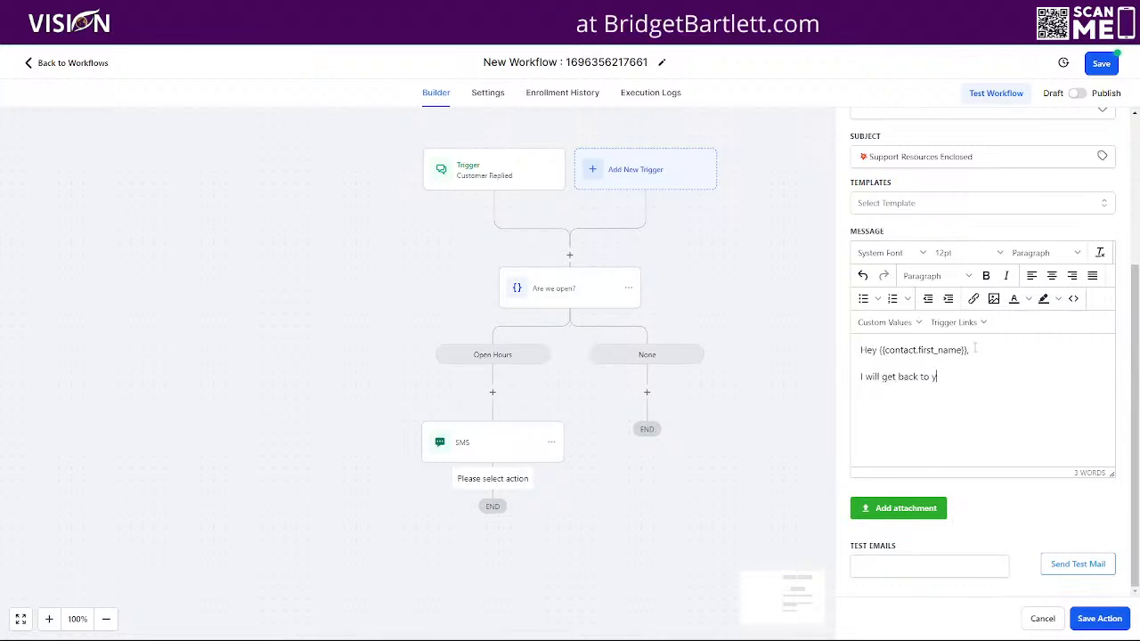
{"action": "type", "text": "ou asap. "}
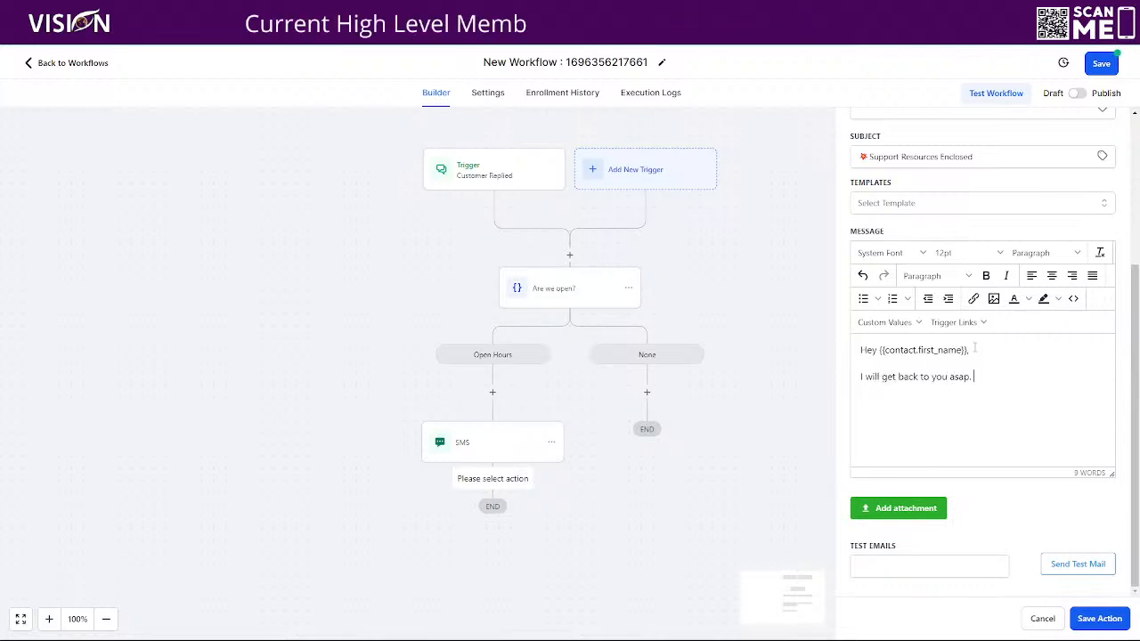
{"action": "type", "text": "Until then, "}
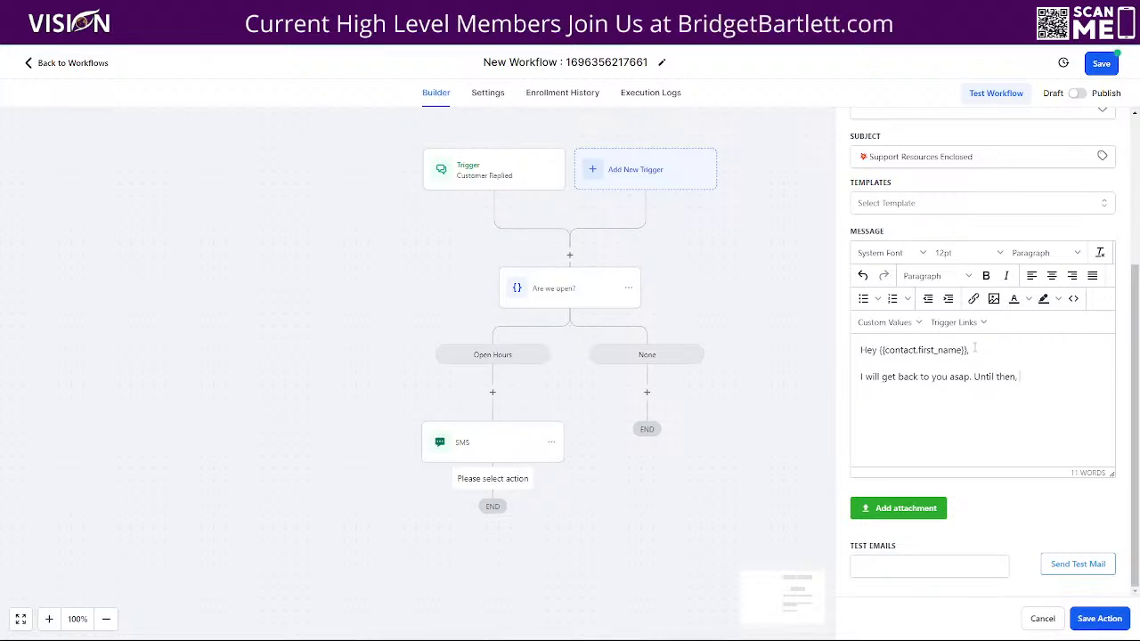
{"action": "type", "text": "here are"}
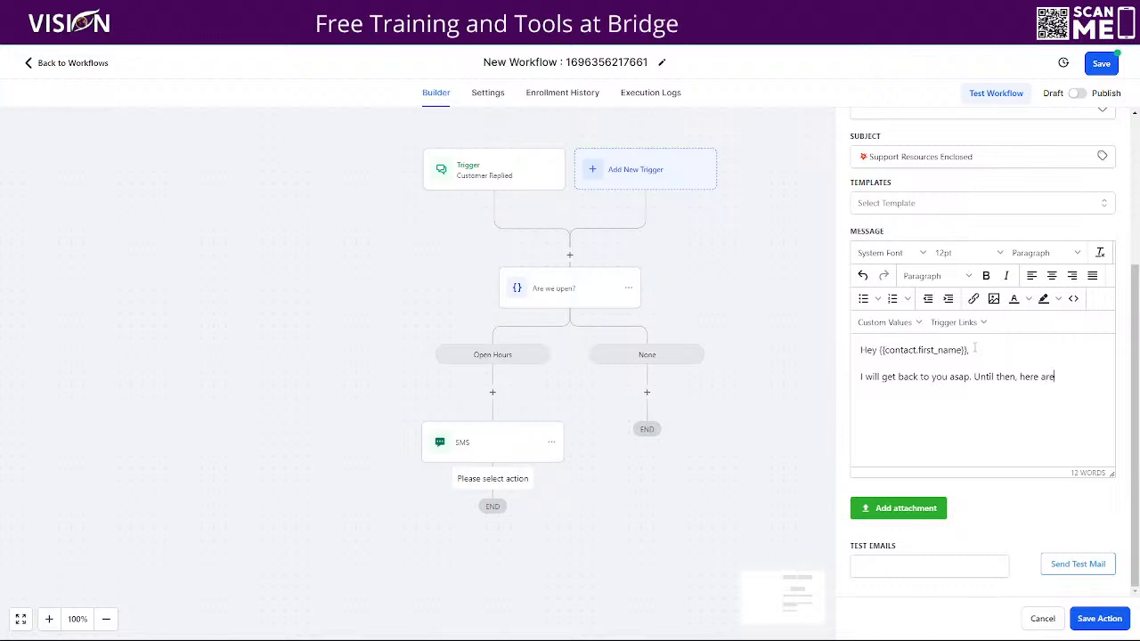
{"action": "type", "text": " some suppor"}
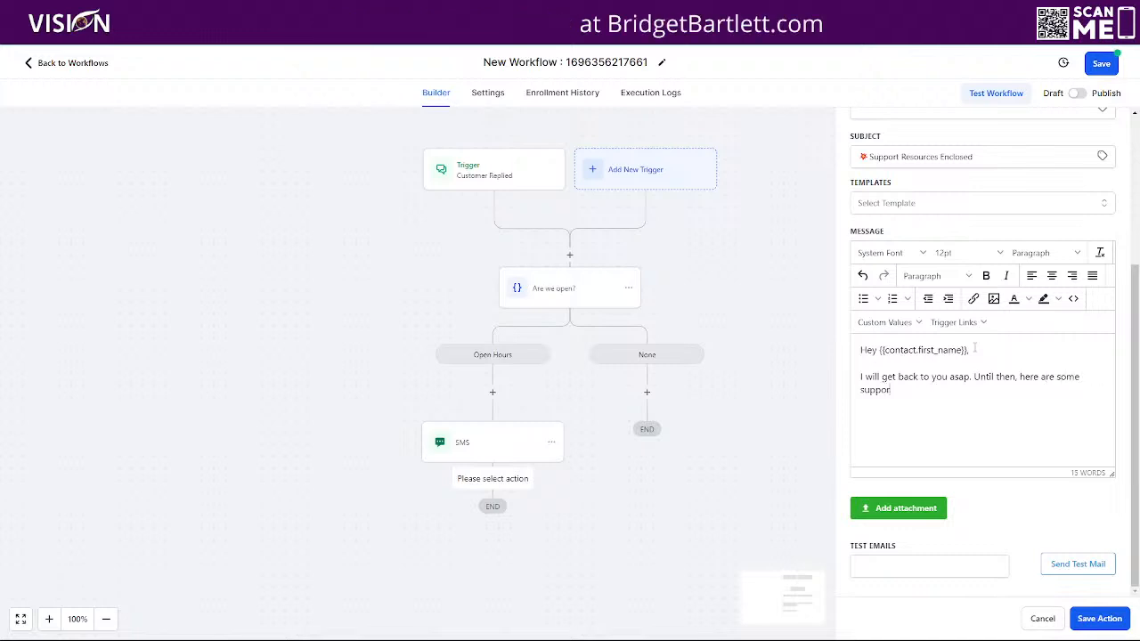
{"action": "type", "text": "t resour"}
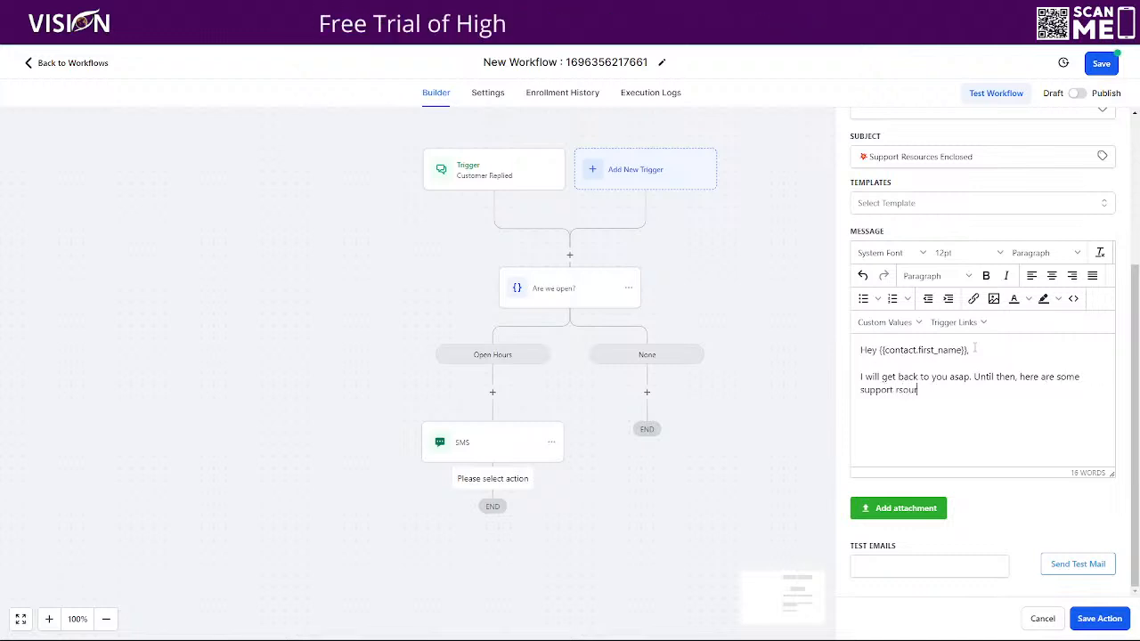
{"action": "key", "text": "BackSpace"}
{"action": "key", "text": "BackSpace"}
{"action": "key", "text": "BackSpace"}
{"action": "key", "text": "BackSpace"}
{"action": "key", "text": "BackSpace"}
{"action": "key", "text": "BackSpace"}
{"action": "type", "text": "es"}
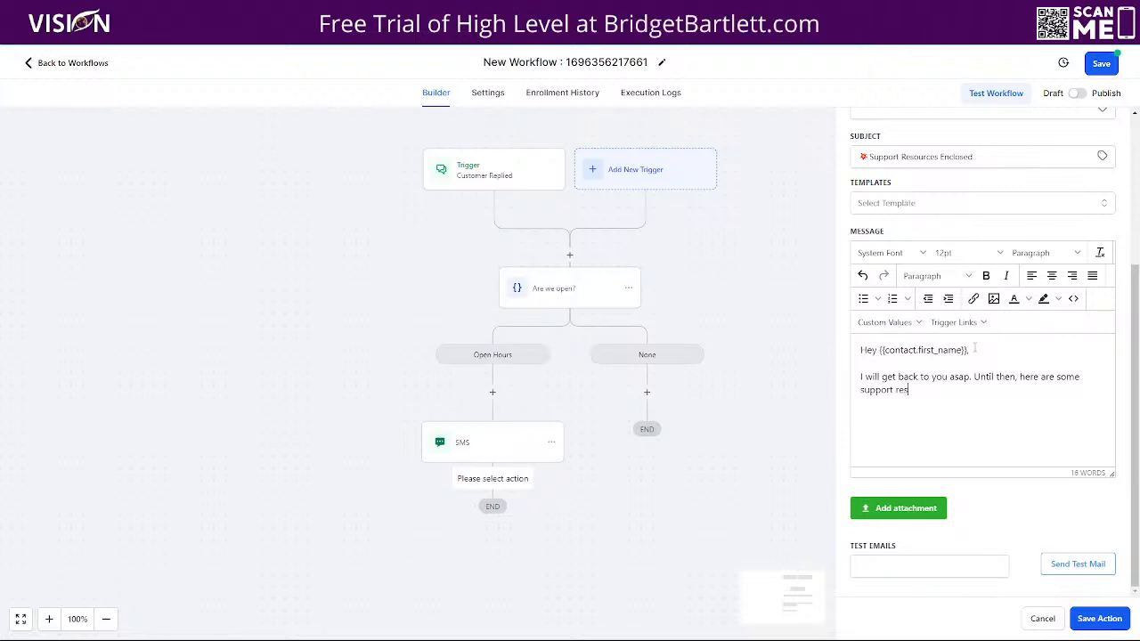
{"action": "type", "text": "ources to as"}
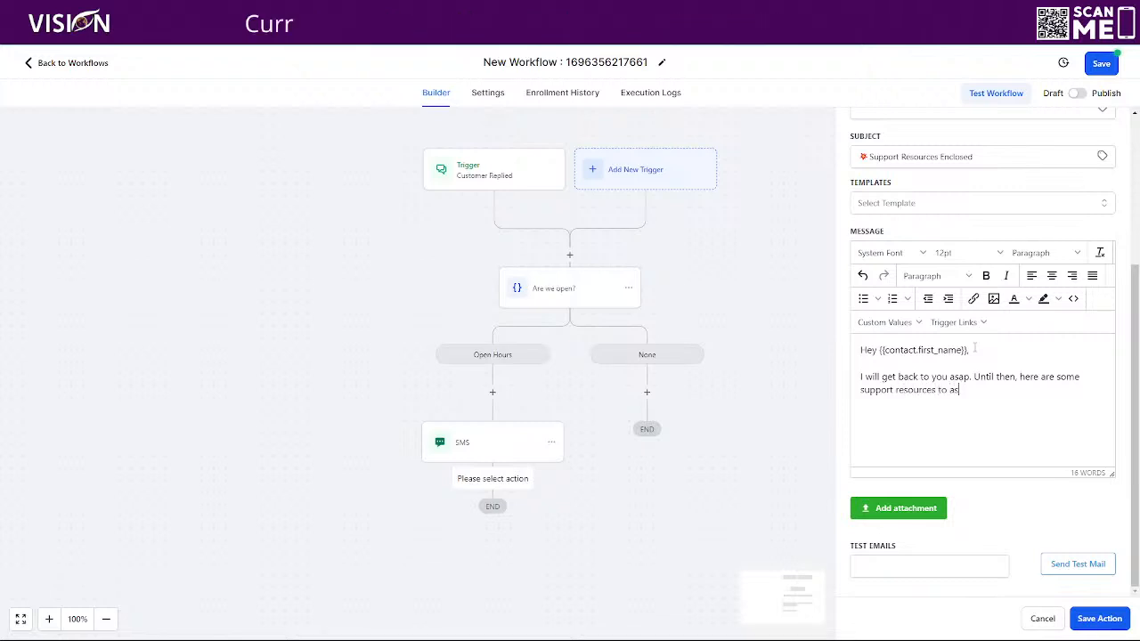
{"action": "type", "text": "sist you"}
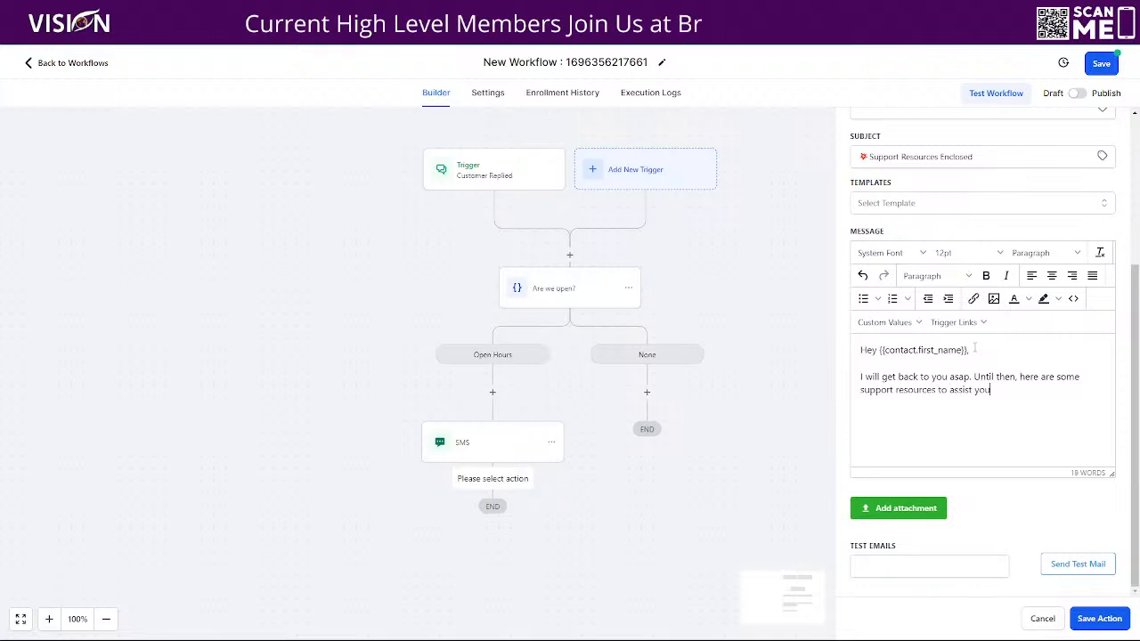
{"action": "type", "text": ".  KNowl"}
{"action": "key", "text": "BackSpace"}
{"action": "key", "text": "BackSpace"}
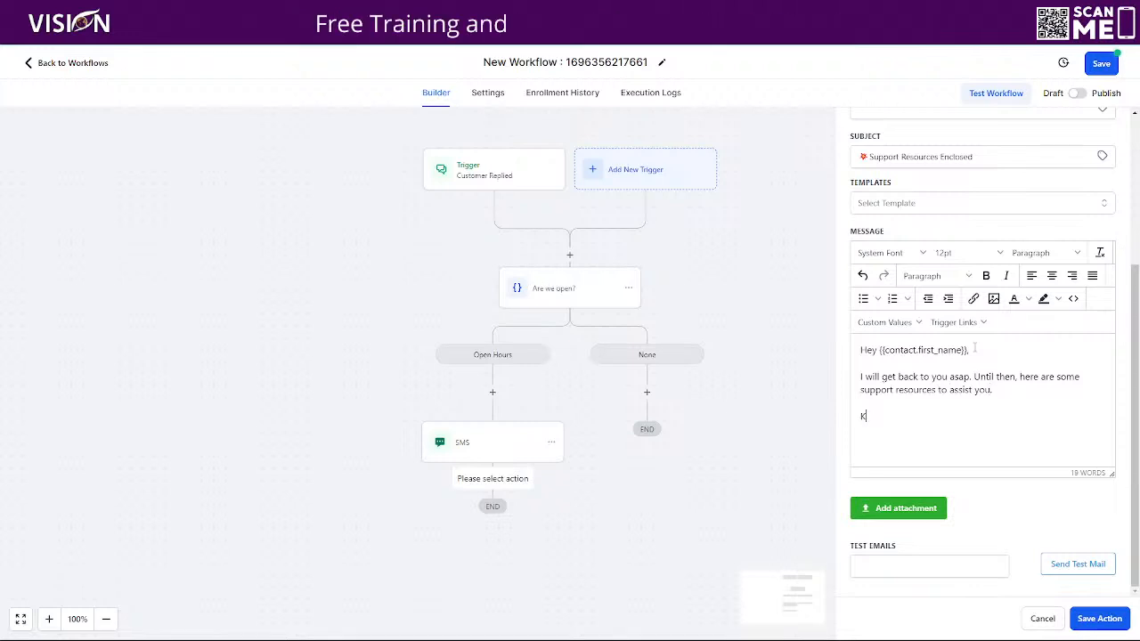
{"action": "type", "text": "nowsld"}
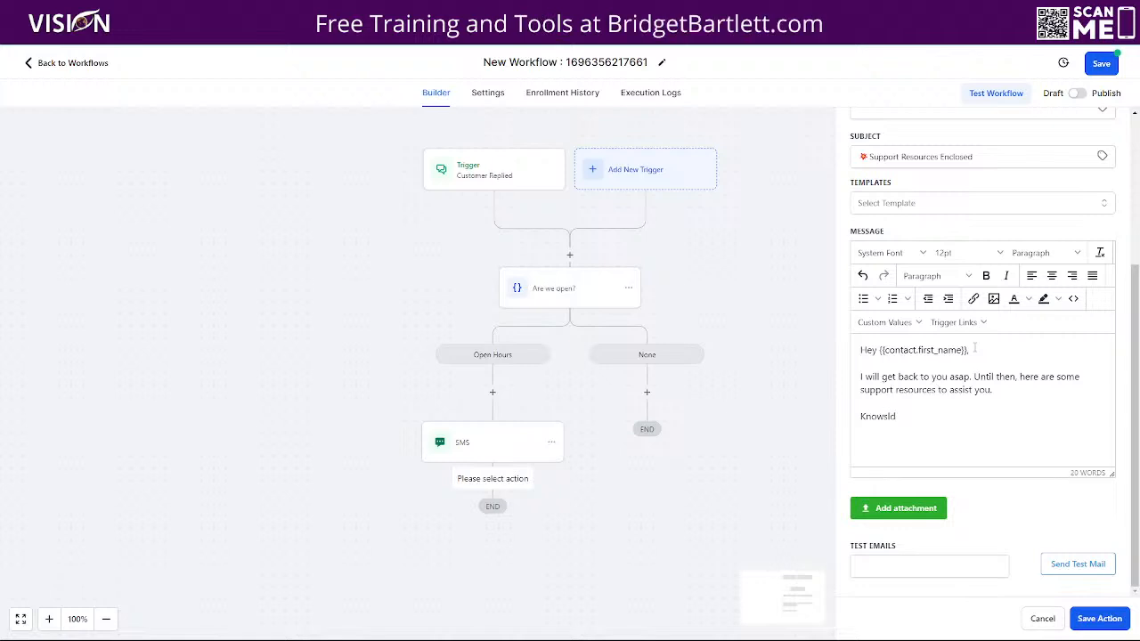
{"action": "type", "text": "ledge"}
{"action": "type", "text": "base"}
{"action": "type", "text": "Zoom Link"}
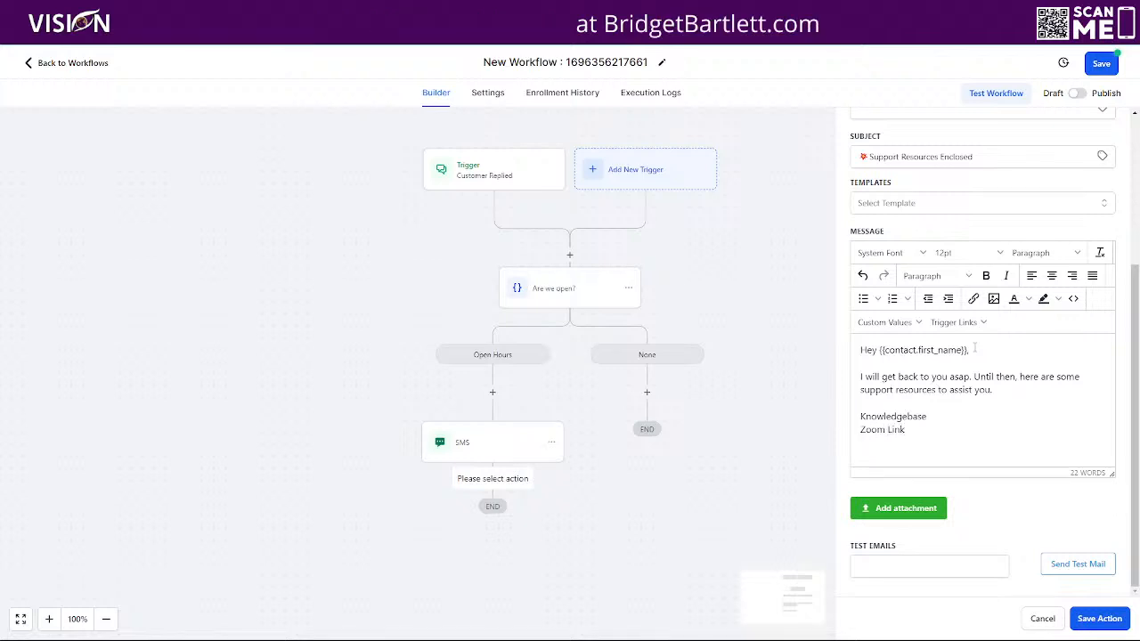
{"action": "key", "text": "Return"}
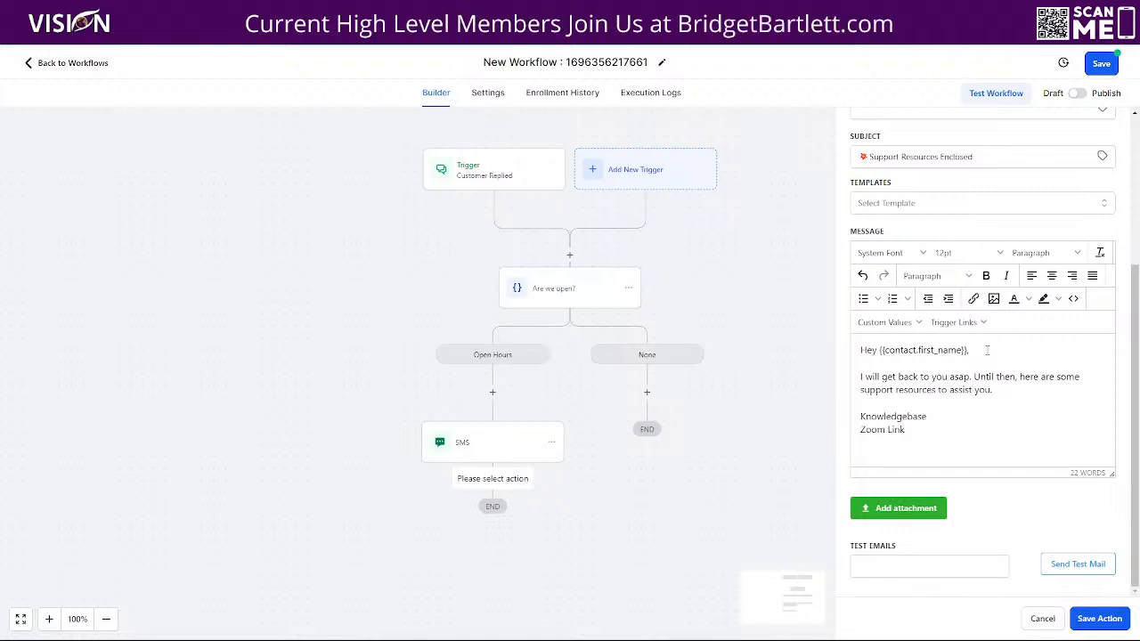
{"action": "type", "text": "Members Area"}
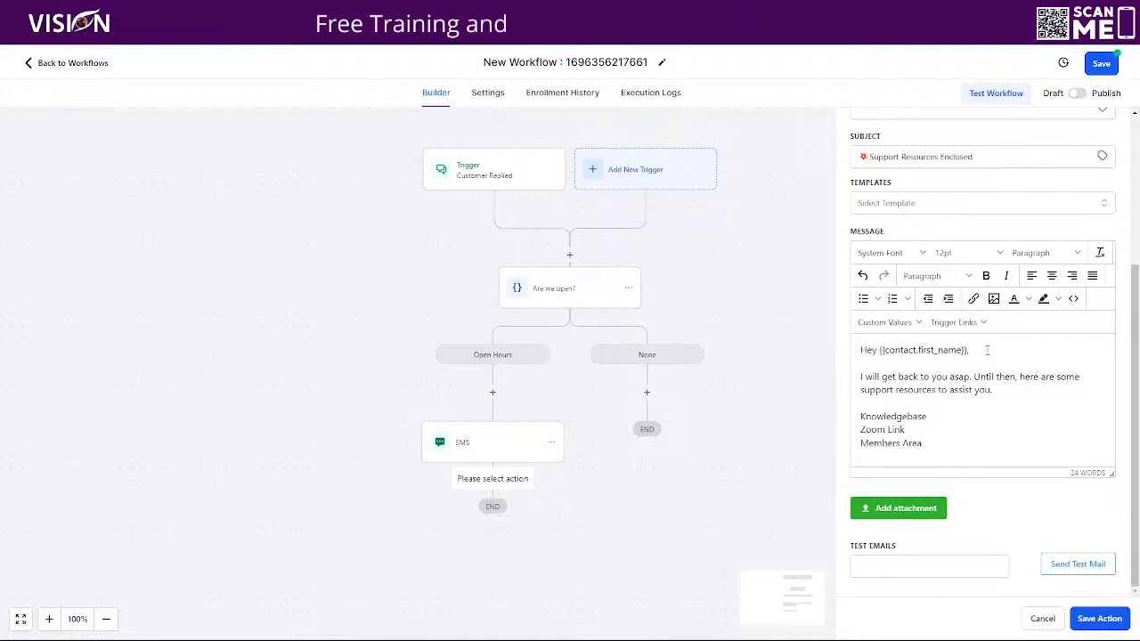
{"action": "key", "text": "Return"}
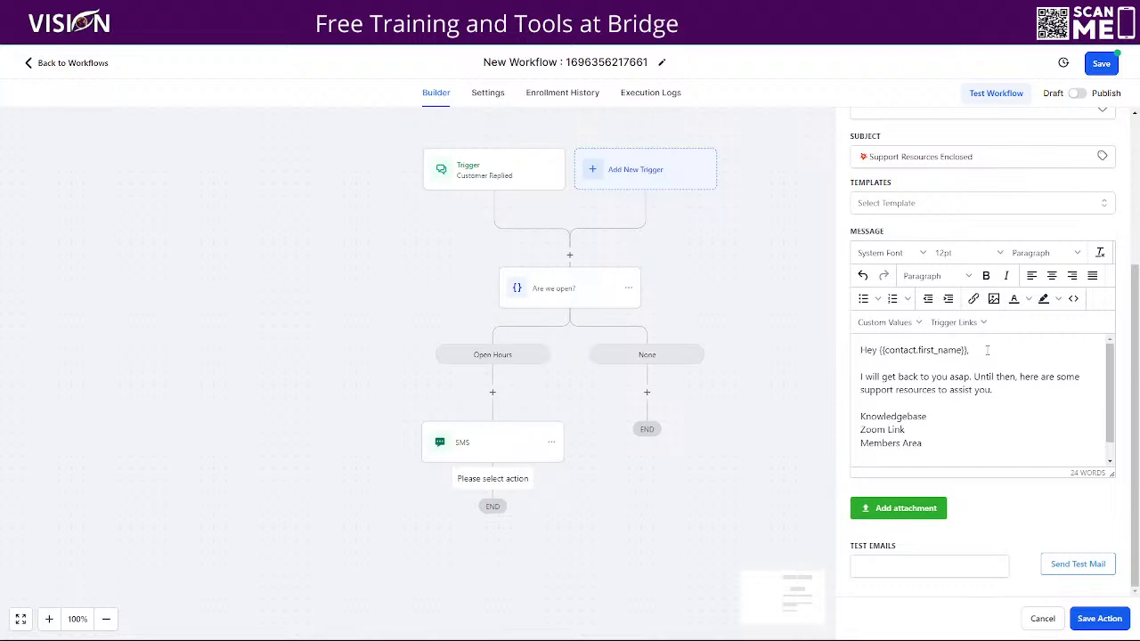
- Replace the email's closing line with the sender's name as the signature
{"action": "scroll", "coordinate": [998, 408], "scroll_direction": "down", "scroll_amount": 1}
{"action": "type", "text": "I wi"}
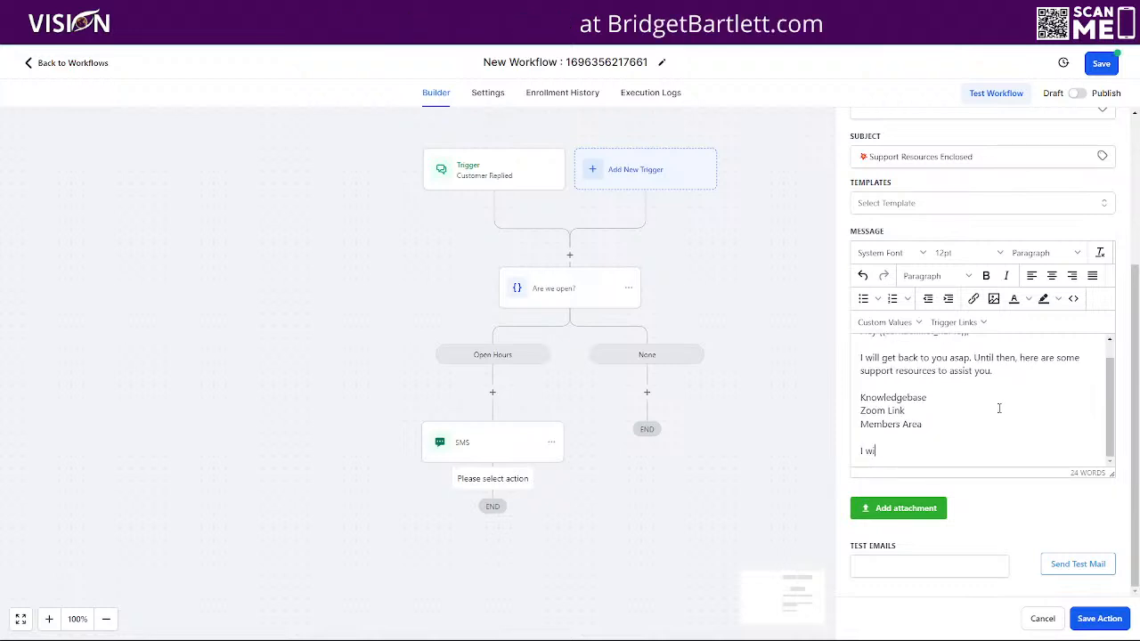
{"action": "type", "text": "ll get back to you"}
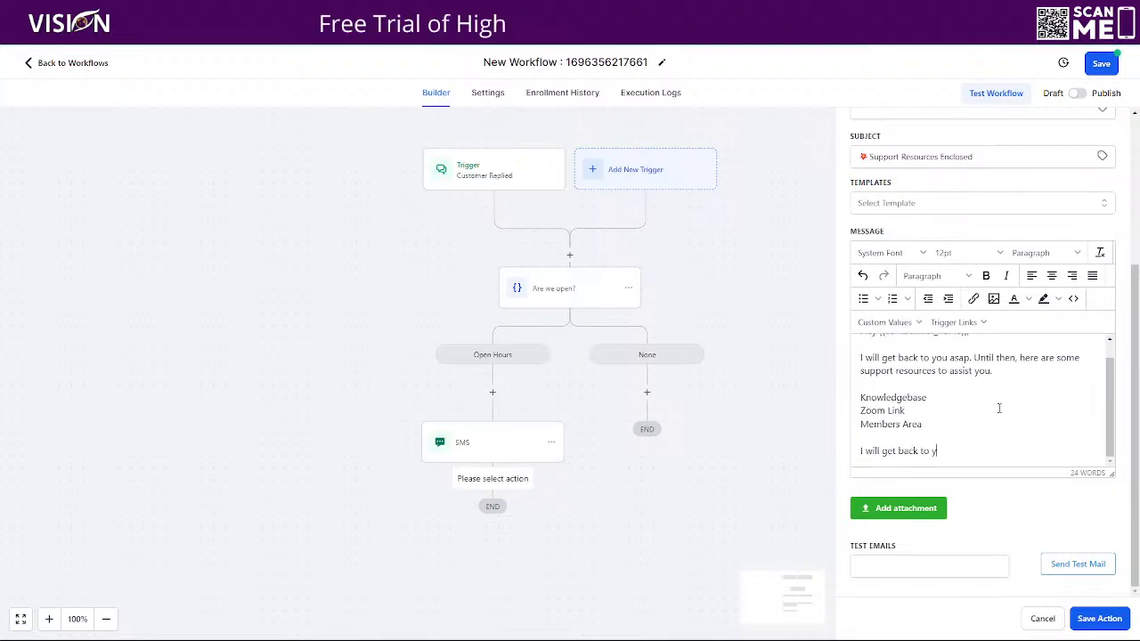
{"action": "key", "text": "BackSpace"}
{"action": "key", "text": "BackSpace"}
{"action": "key", "text": "BackSpace"}
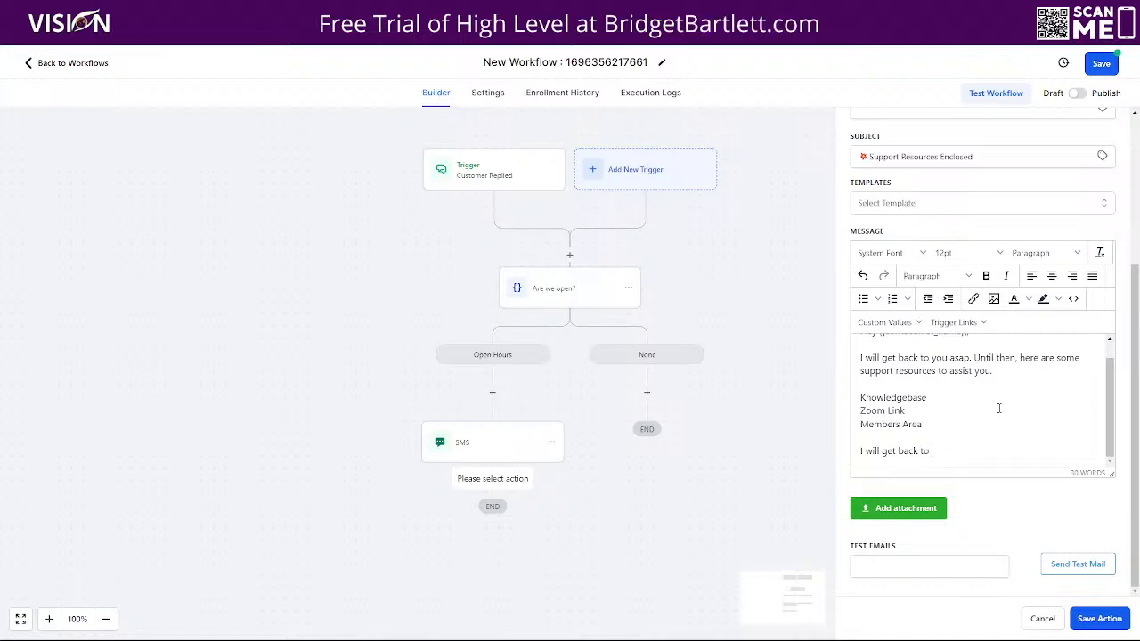
{"action": "key", "text": "BackSpace"}
{"action": "key", "text": "BackSpace"}
{"action": "key", "text": "BackSpace"}
{"action": "key", "text": "BackSpace"}
{"action": "key", "text": "BackSpace"}
{"action": "key", "text": "BackSpace"}
{"action": "key", "text": "BackSpace"}
{"action": "key", "text": "BackSpace"}
{"action": "key", "text": "BackSpace"}
{"action": "key", "text": "BackSpace"}
{"action": "key", "text": "BackSpace"}
{"action": "key", "text": "BackSpace"}
{"action": "key", "text": "BackSpace"}
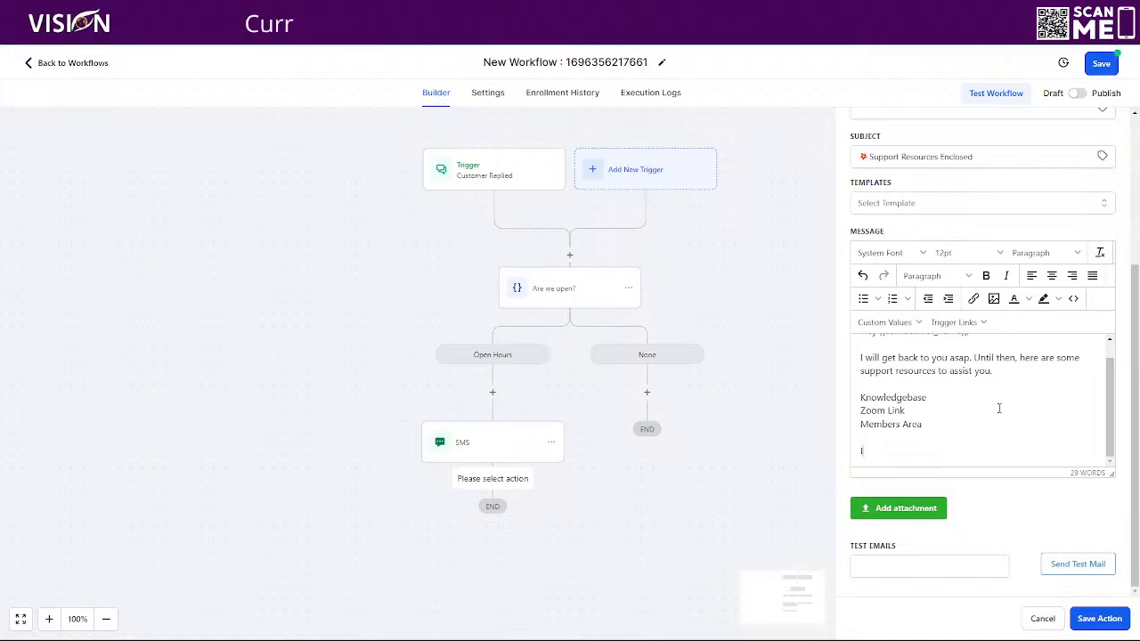
{"action": "key", "text": "BackSpace"}
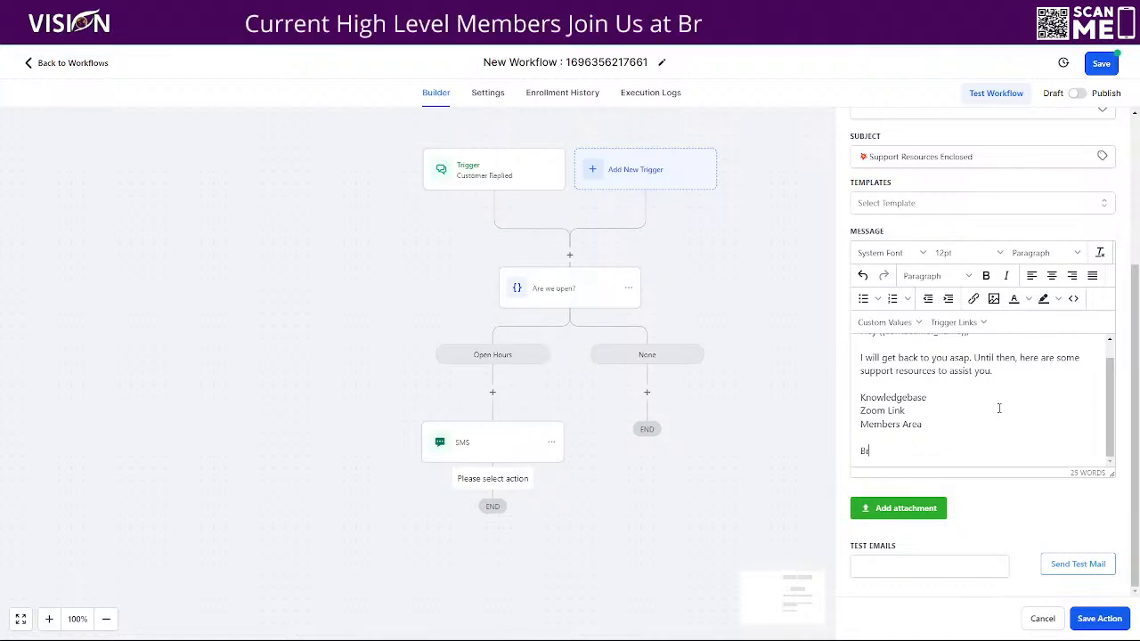
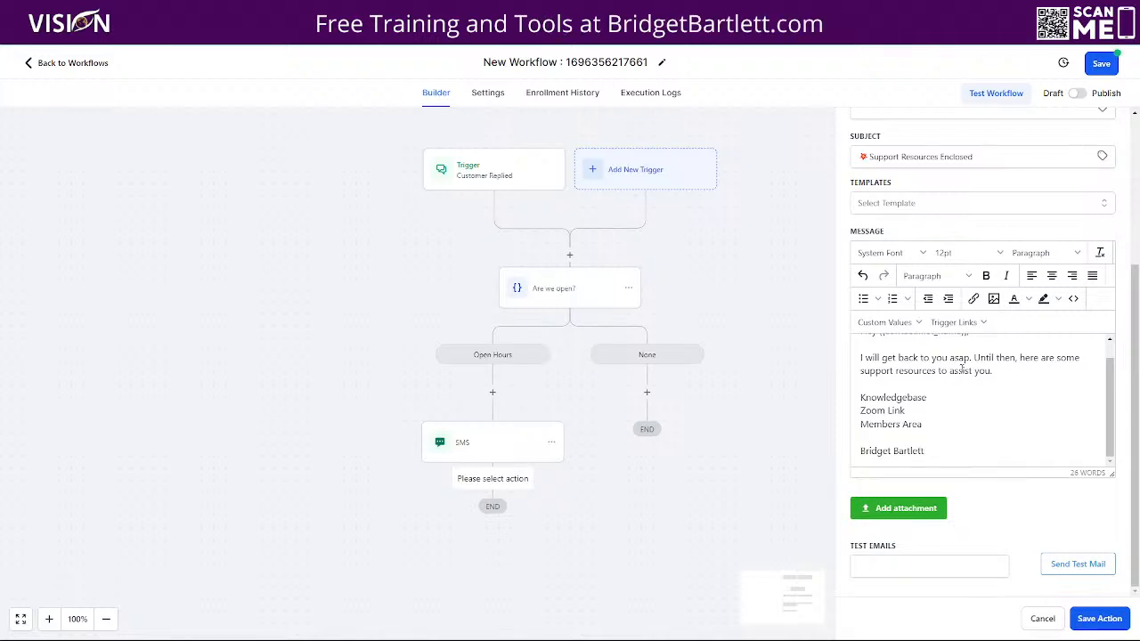
- Save the email, then insert a 1-minute Wait step between the SMS and Email
{"action": "left_click", "coordinate": [1097, 618]}
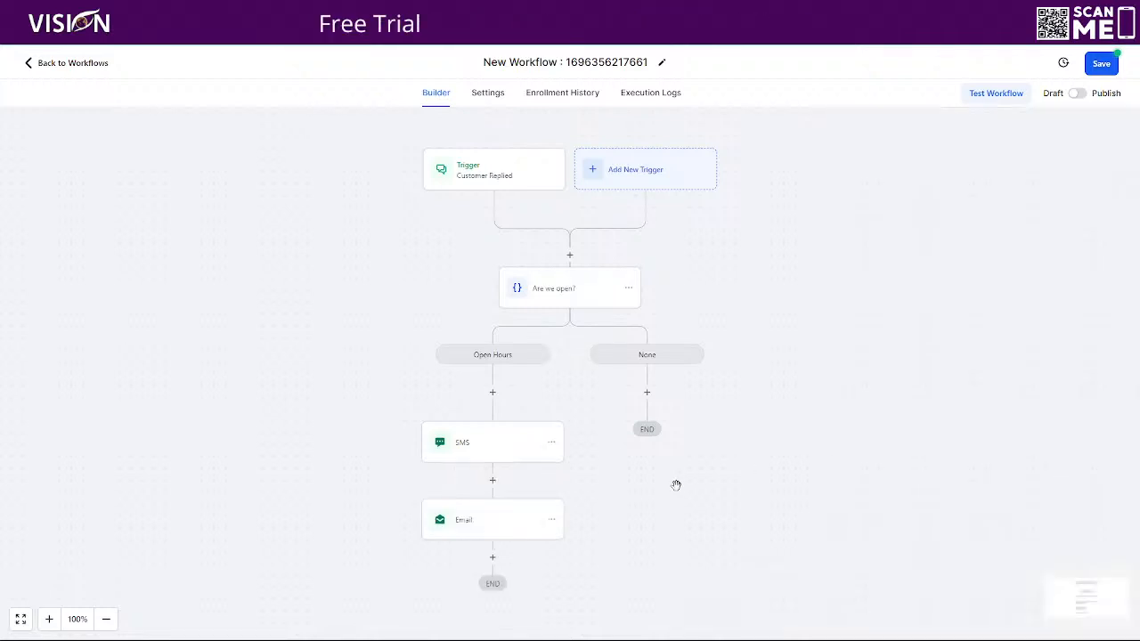
{"action": "left_click", "coordinate": [492, 481]}
{"action": "type", "text": "wait"}
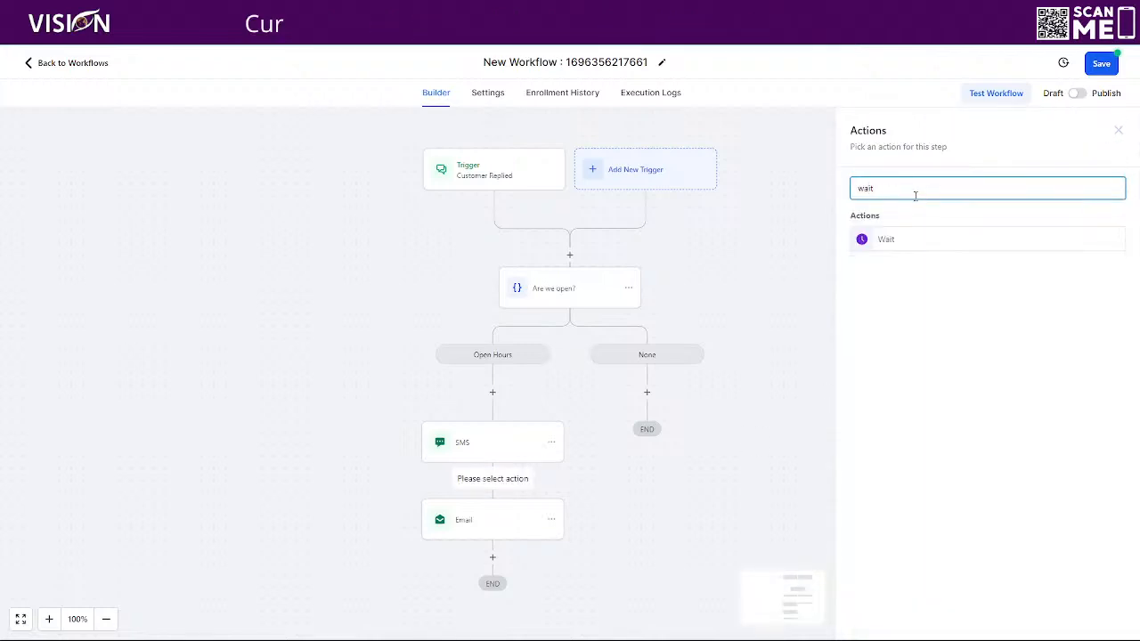
{"action": "left_click", "coordinate": [897, 239]}
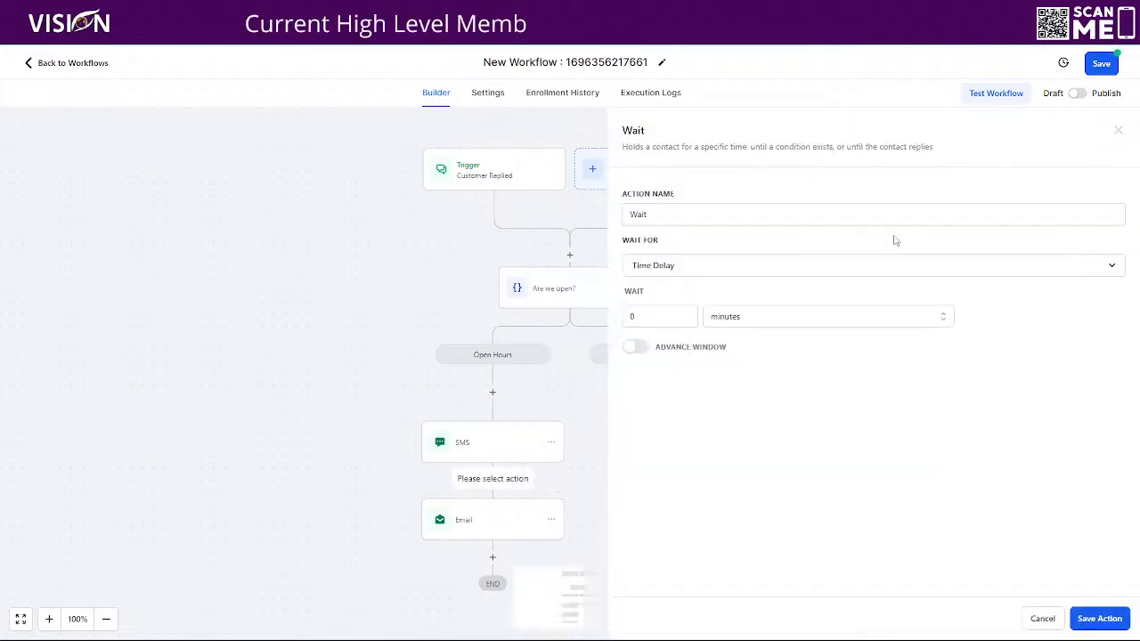
{"action": "left_click", "coordinate": [637, 318]}
{"action": "left_click_drag", "start_coordinate": [637, 318], "coordinate": [620, 320]}
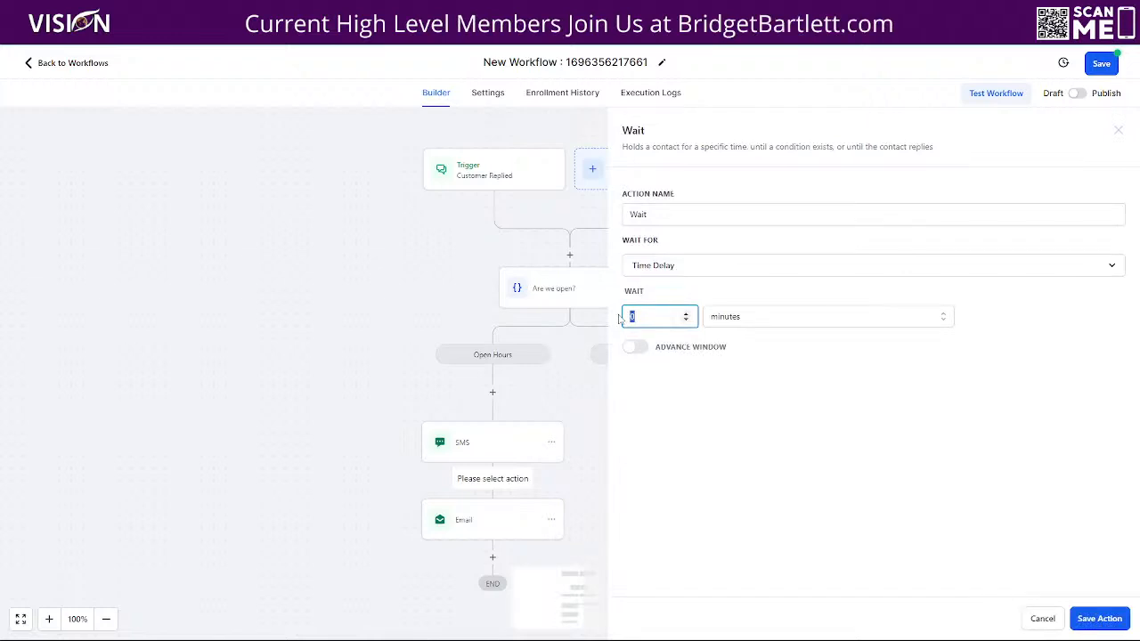
{"action": "type", "text": "1"}
{"action": "left_click", "coordinate": [1111, 625]}
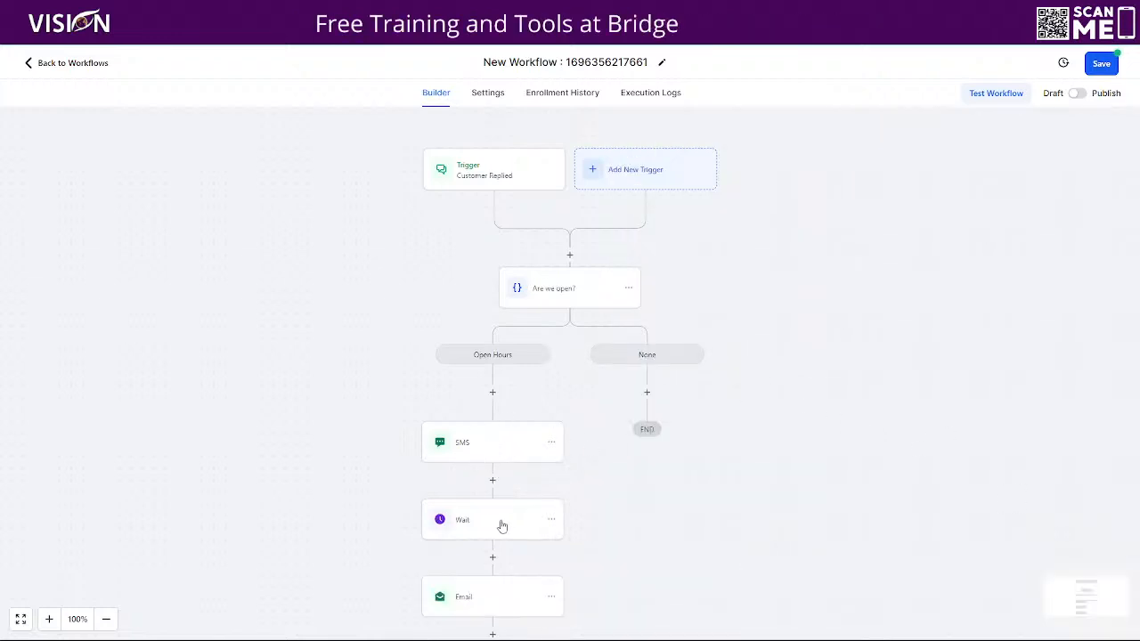
- Copy all actions from the Open Hours SMS onward and paste them under the None branch
{"action": "left_click", "coordinate": [482, 444]}
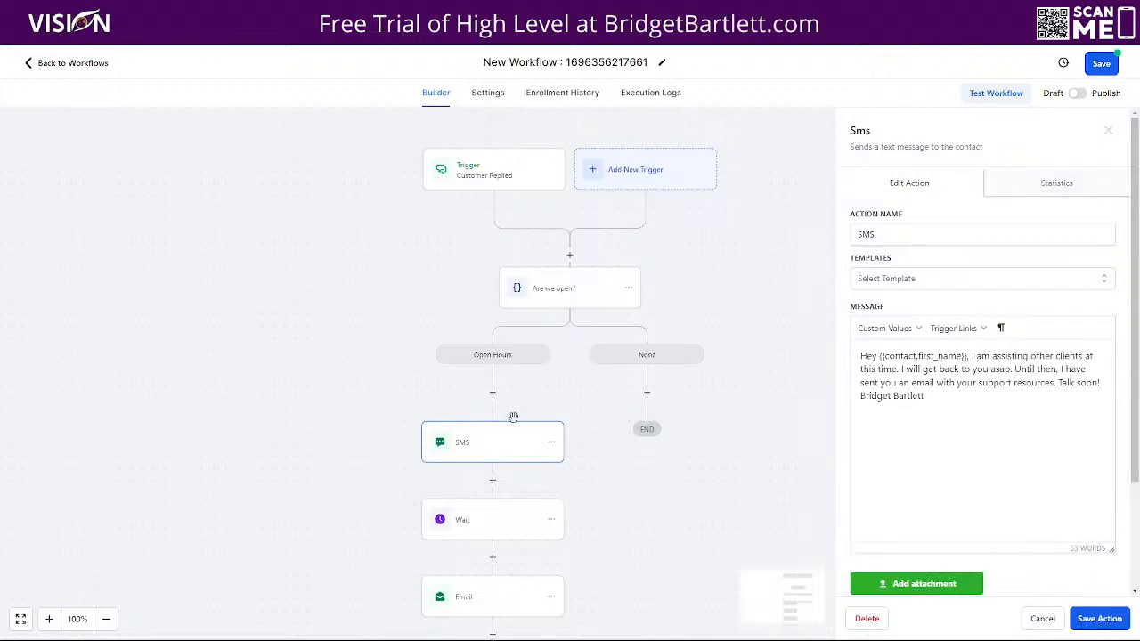
{"action": "left_click", "coordinate": [1043, 618]}
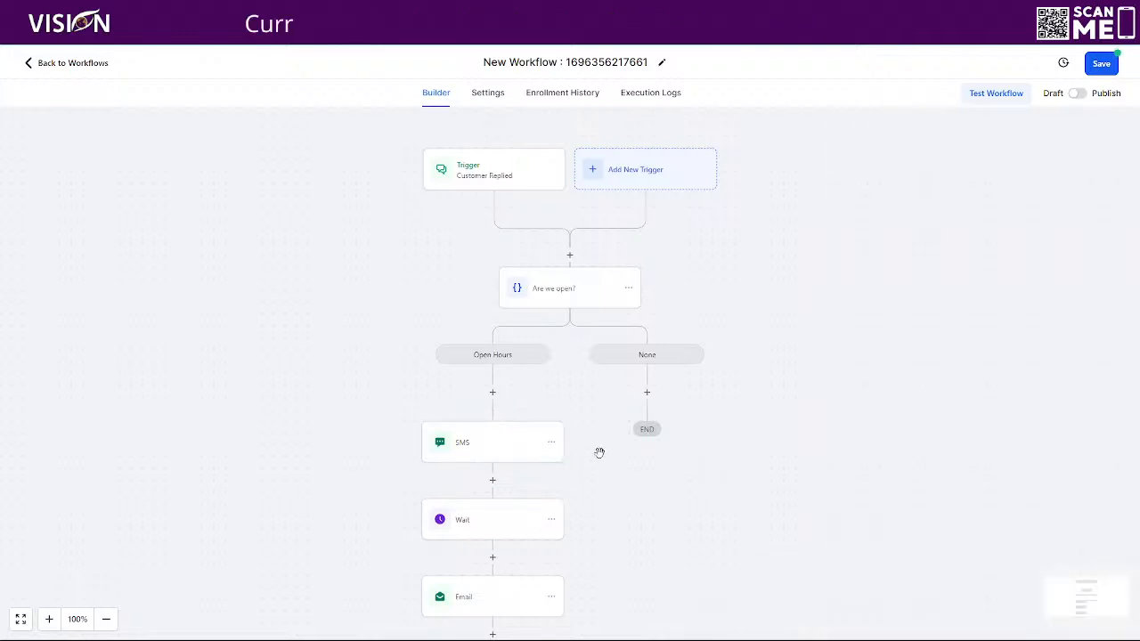
{"action": "left_click", "coordinate": [550, 444]}
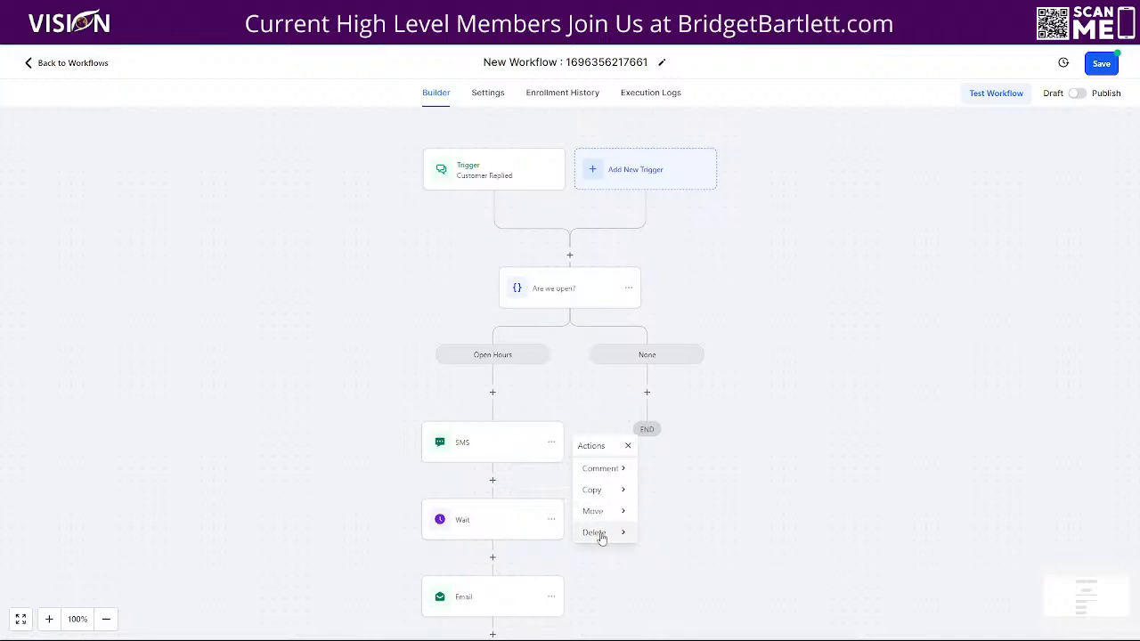
{"action": "left_click", "coordinate": [593, 492]}
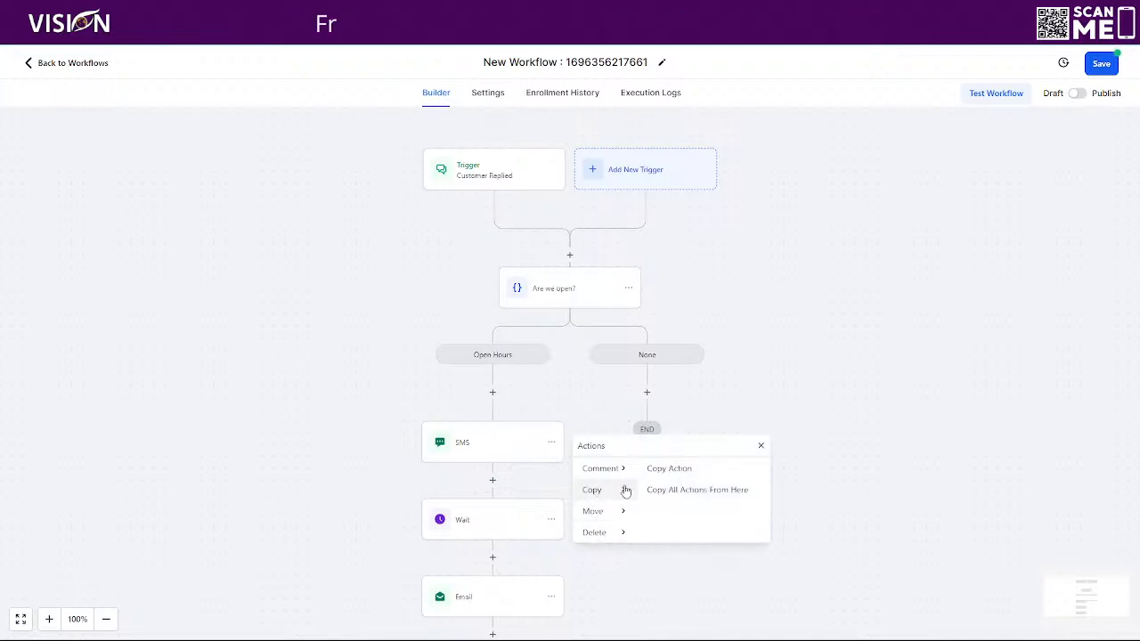
{"action": "left_click", "coordinate": [674, 491]}
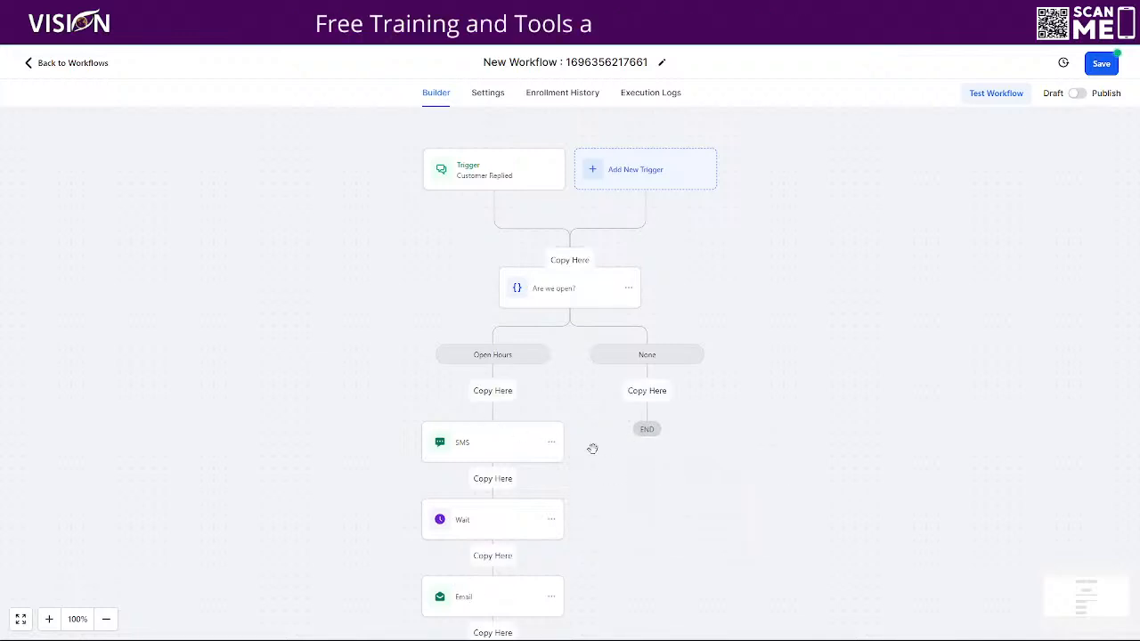
{"action": "left_click", "coordinate": [645, 392]}
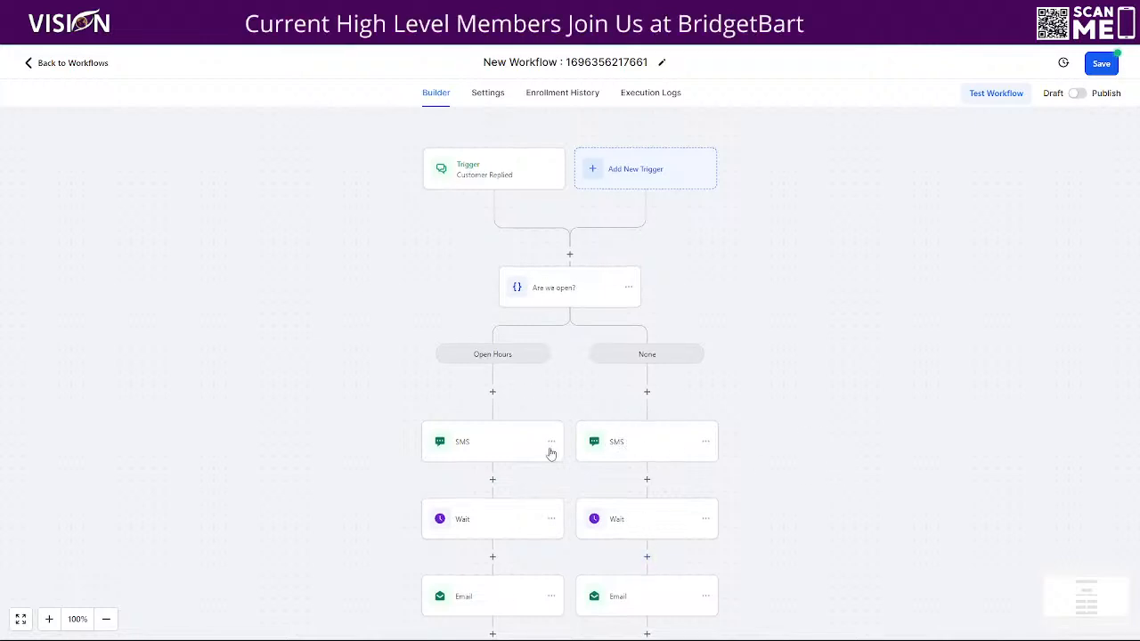
- Change the None SMS to 'our office is currently closed' and add 'Our office hours are 10am-6pm est.'
{"action": "left_click", "coordinate": [621, 442]}
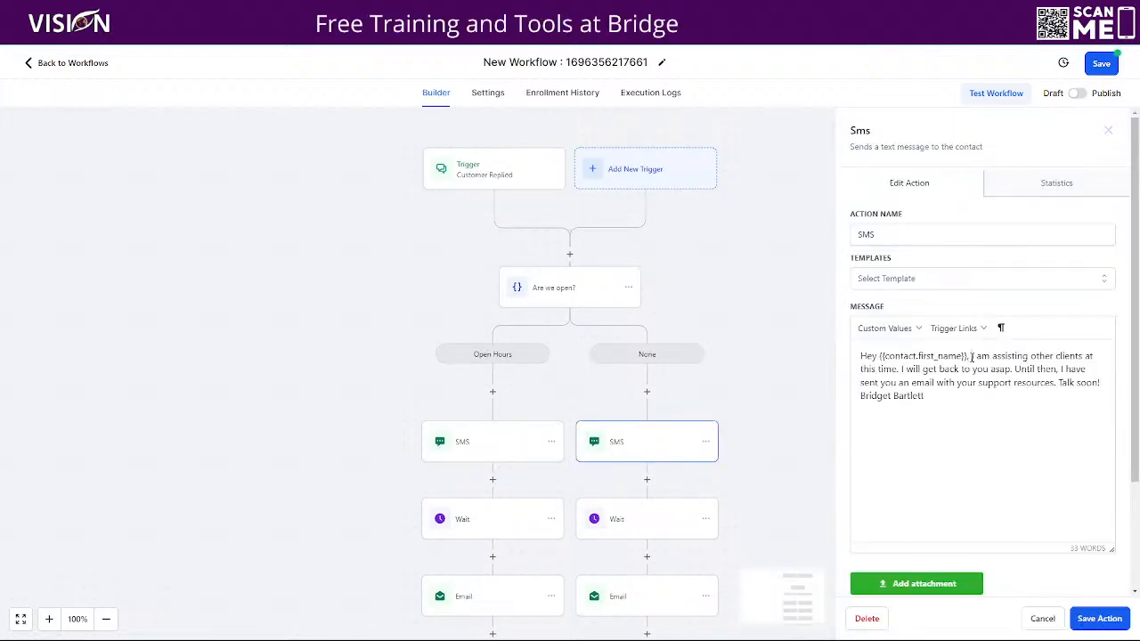
{"action": "left_click_drag", "start_coordinate": [969, 356], "coordinate": [884, 369]}
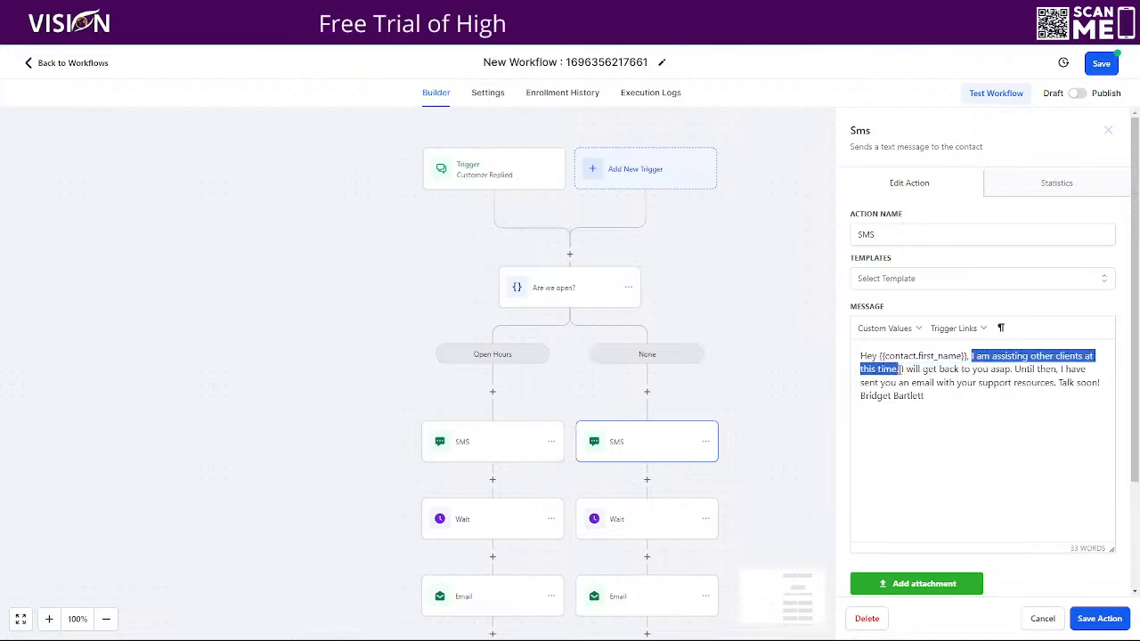
{"action": "type", "text": "our c"}
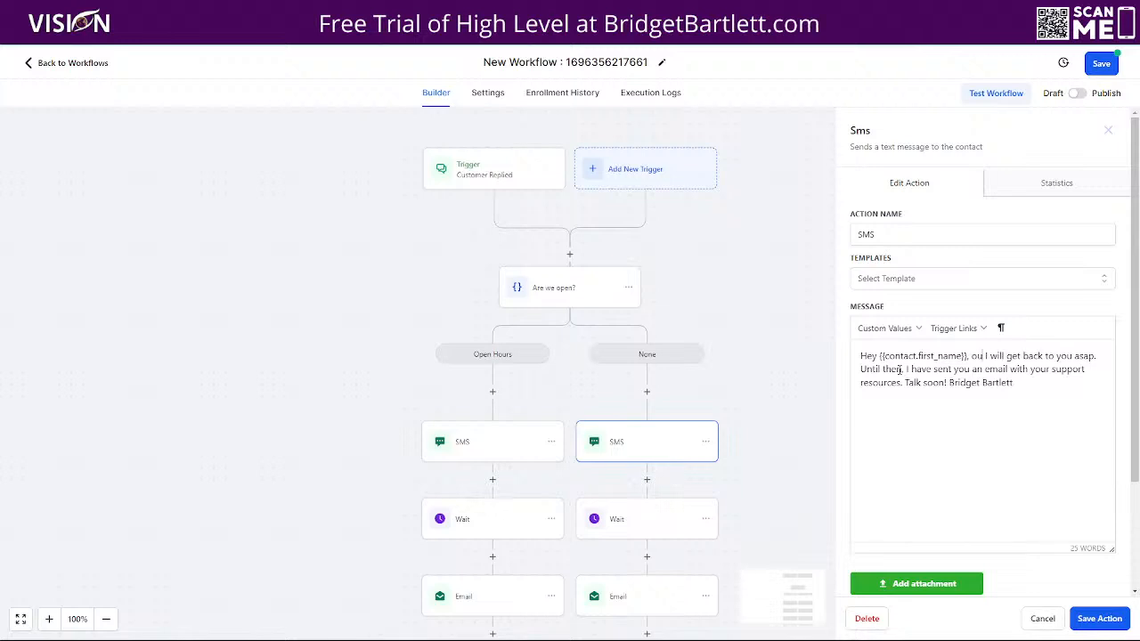
{"action": "type", "text": "ffice is cur"}
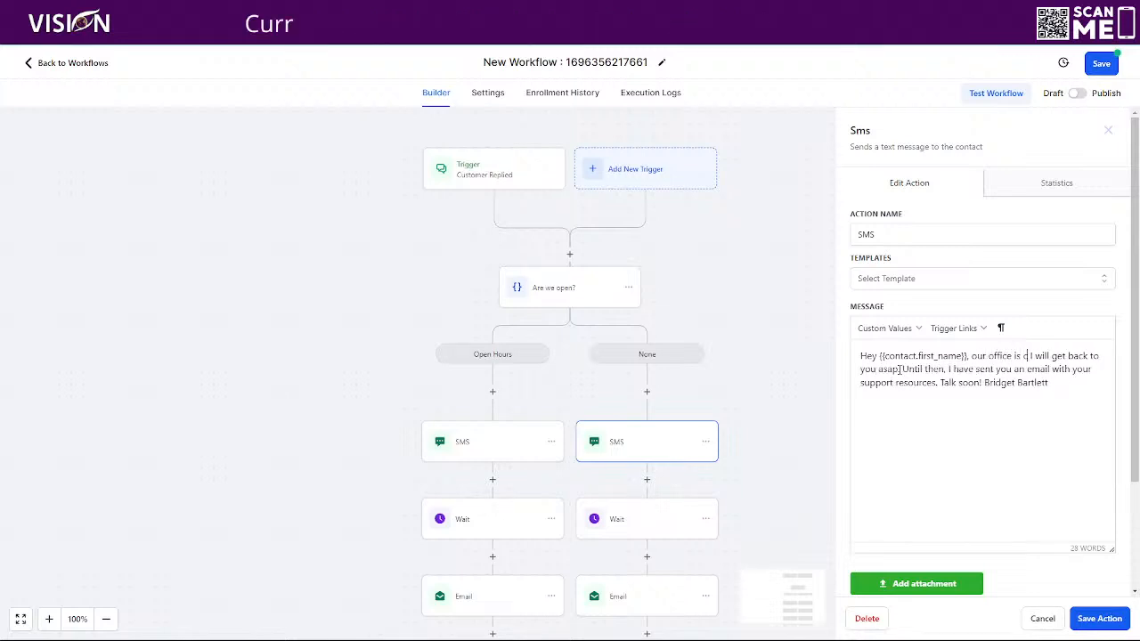
{"action": "type", "text": "re"}
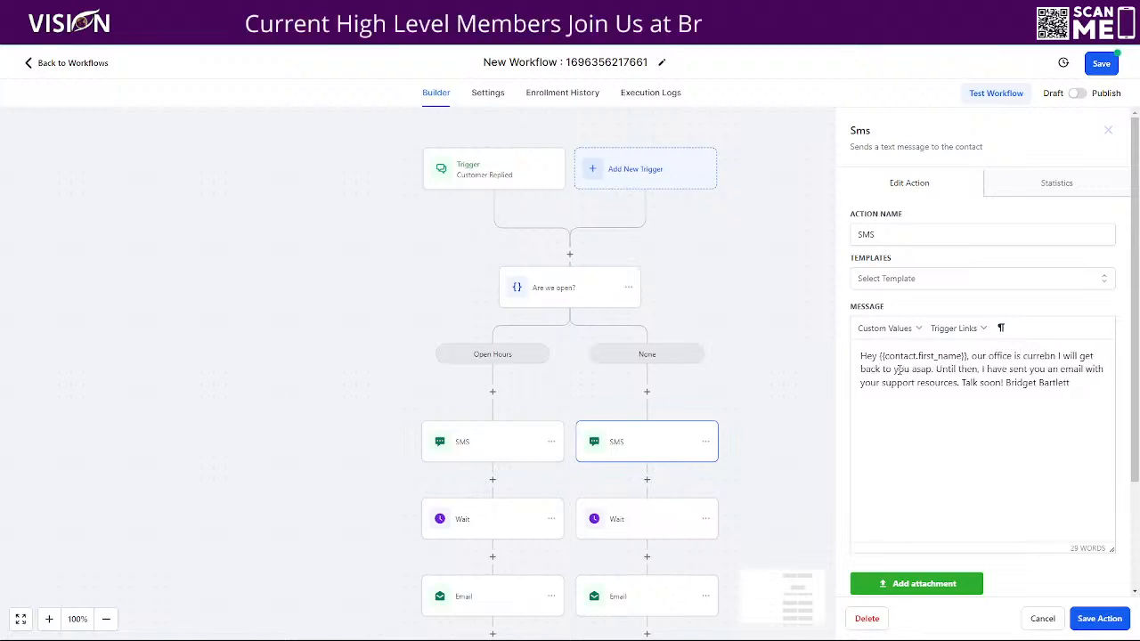
{"action": "type", "text": "ntly closed."}
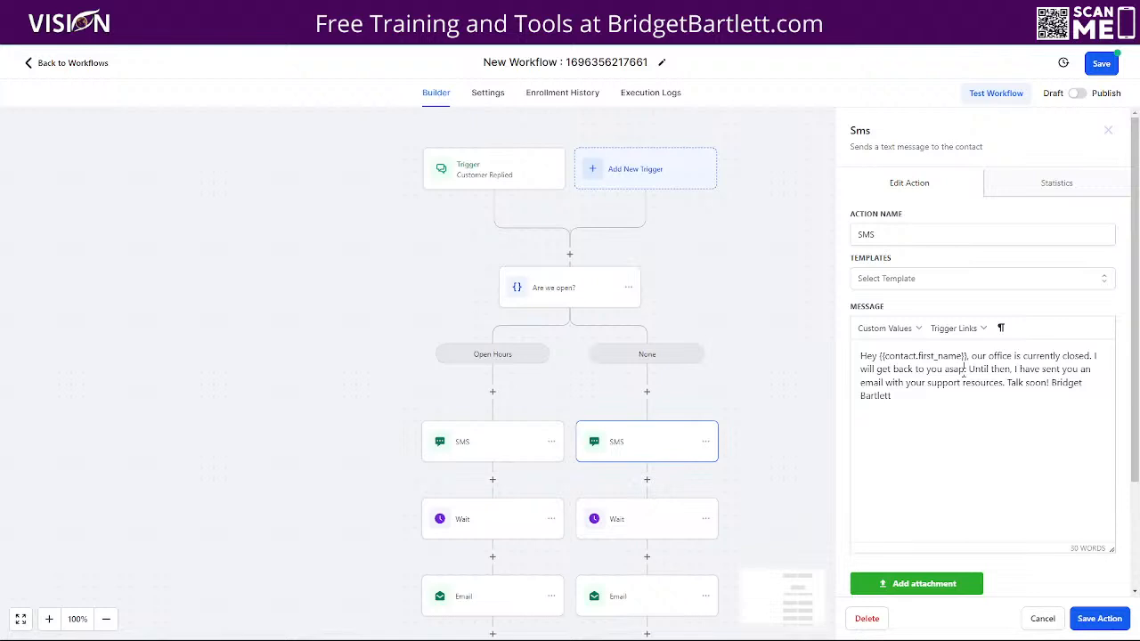
{"action": "left_click", "coordinate": [969, 369]}
{"action": "type", "text": "We red"}
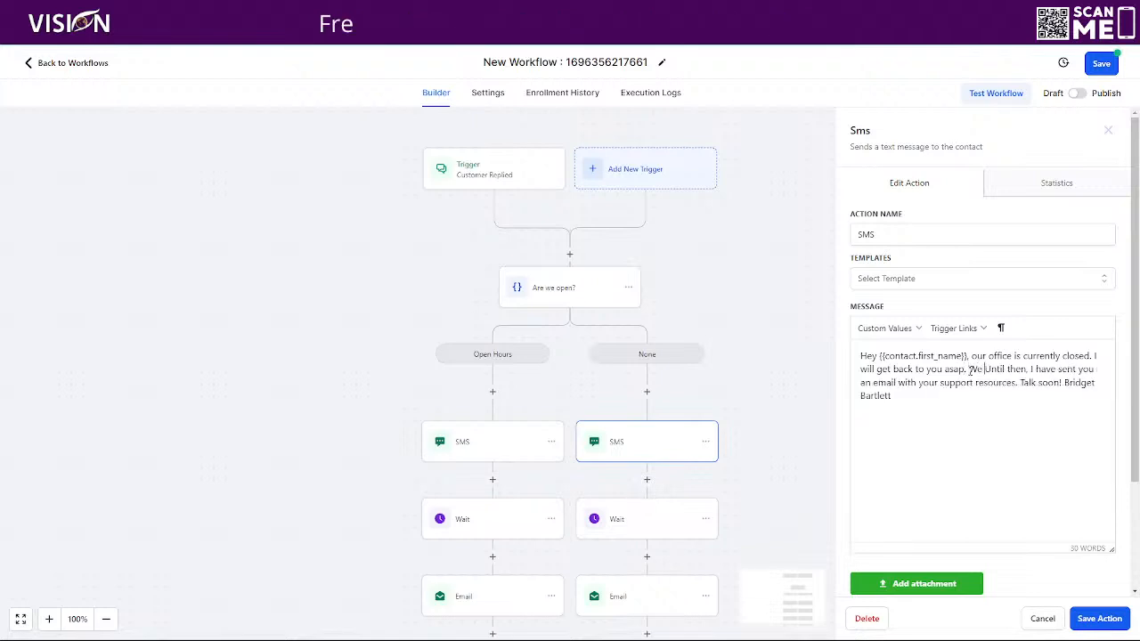
{"action": "type", "text": "o"}
{"action": "key", "text": "BackSpace"}
{"action": "key", "text": "BackSpace"}
{"action": "type", "text": "open at"}
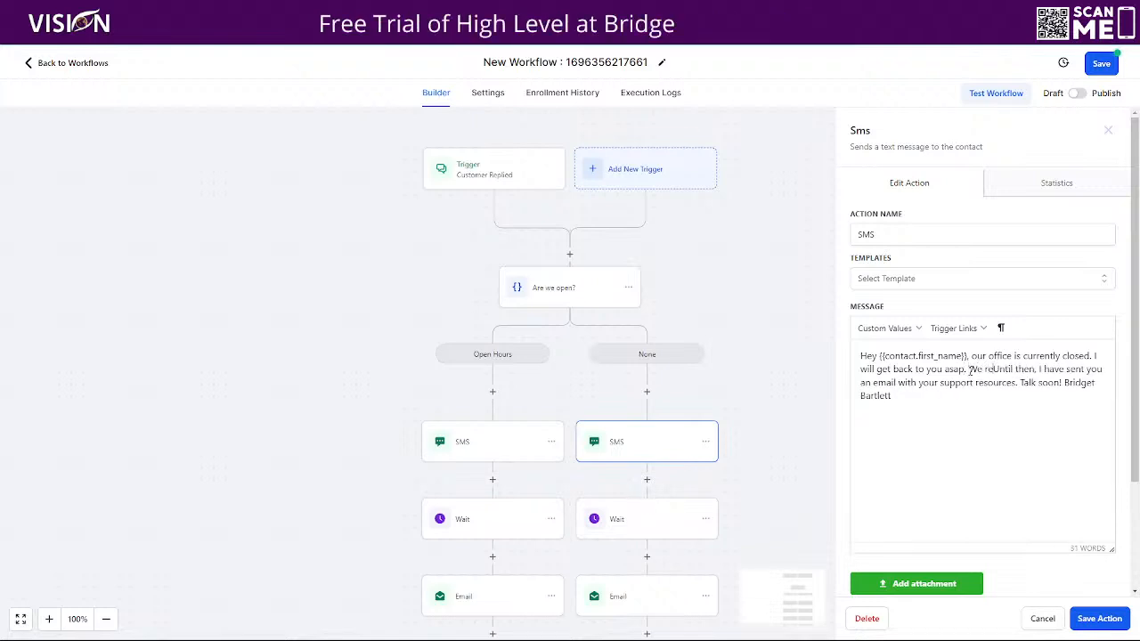
{"action": "key", "text": "BackSpace"}
{"action": "key", "text": "BackSpace"}
{"action": "key", "text": "BackSpace"}
{"action": "key", "text": "BackSpace"}
{"action": "key", "text": "BackSpace"}
{"action": "key", "text": "BackSpace"}
{"action": "key", "text": "BackSpace"}
{"action": "key", "text": "BackSpace"}
{"action": "key", "text": "BackSpace"}
{"action": "key", "text": "BackSpace"}
{"action": "key", "text": "BackSpace"}
{"action": "key", "text": "BackSpace"}
{"action": "key", "text": "BackSpace"}
{"action": "type", "text": "Our office hours a"}
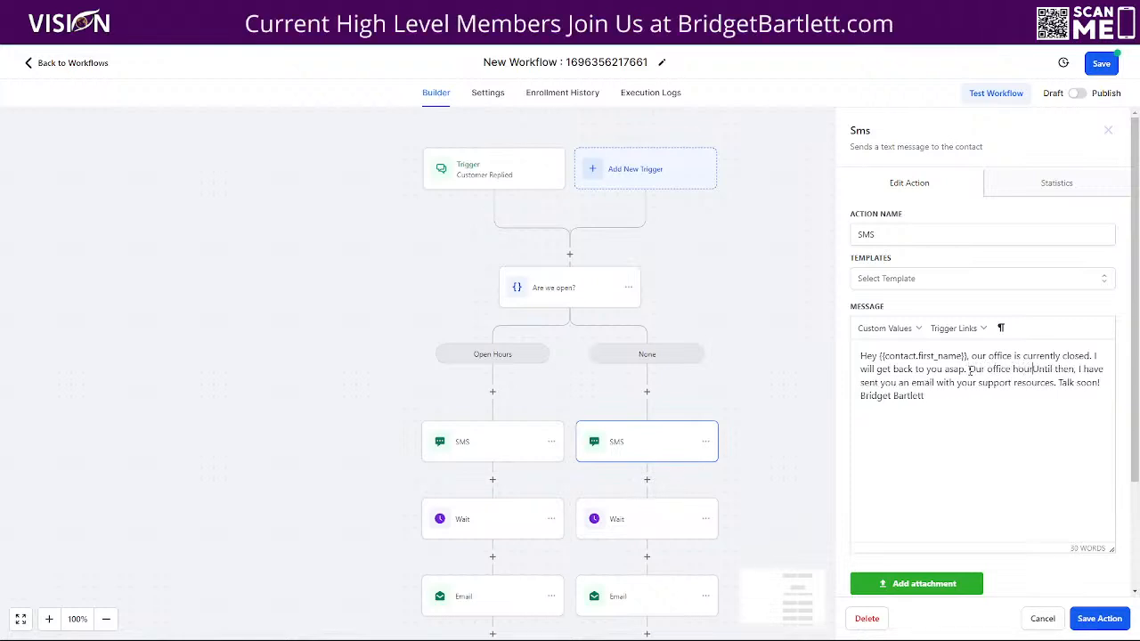
{"action": "type", "text": "re 10am"}
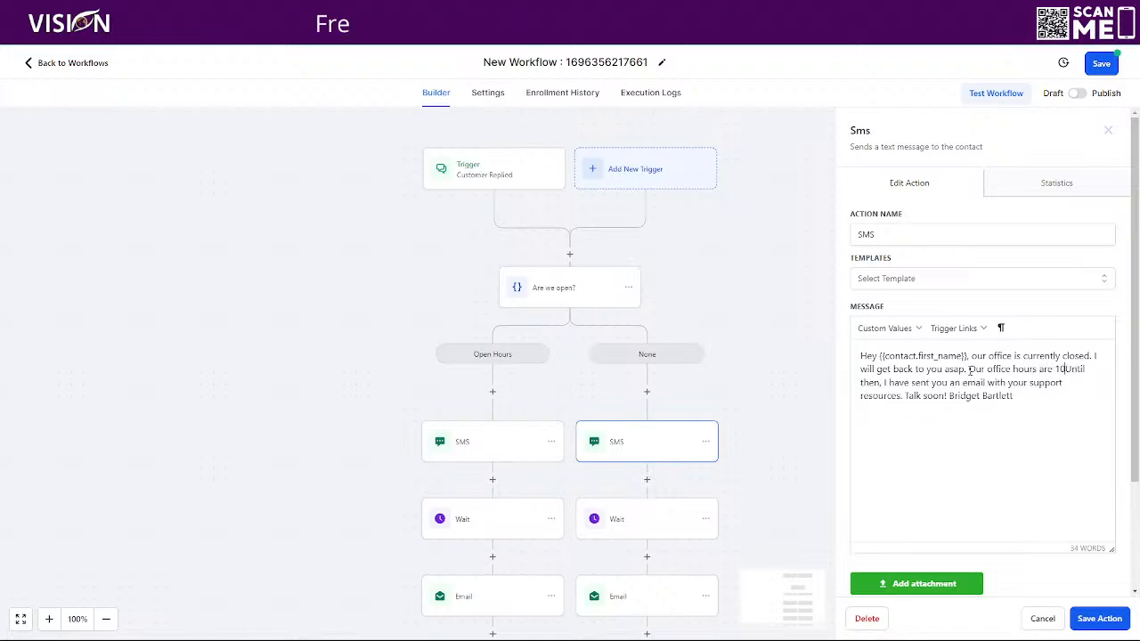
{"action": "type", "text": "-6"}
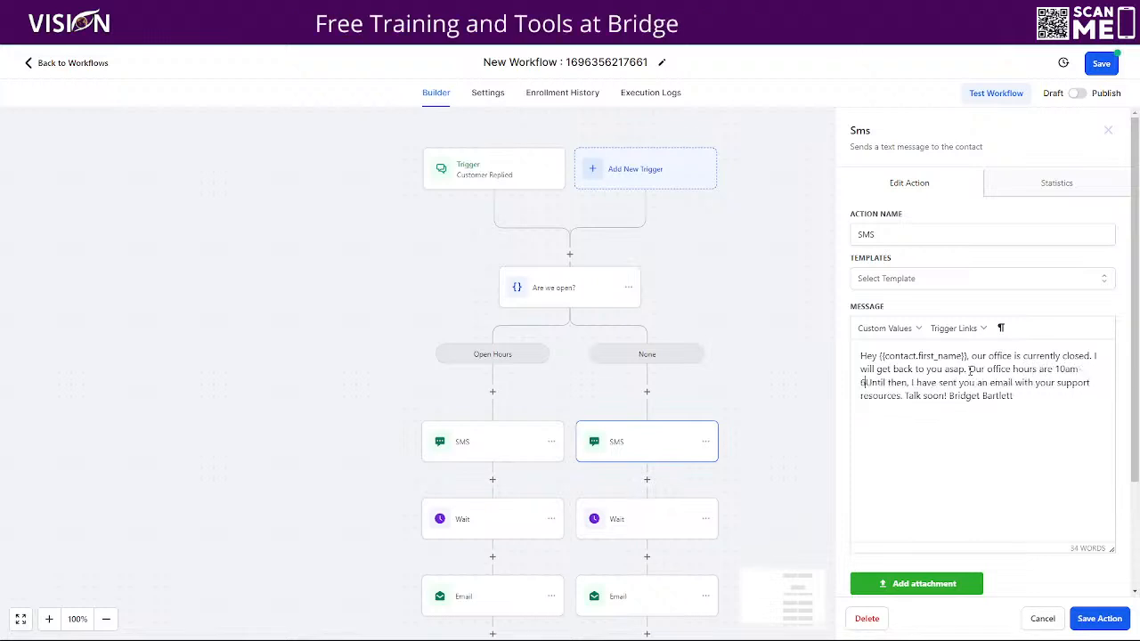
{"action": "type", "text": "pm est"}
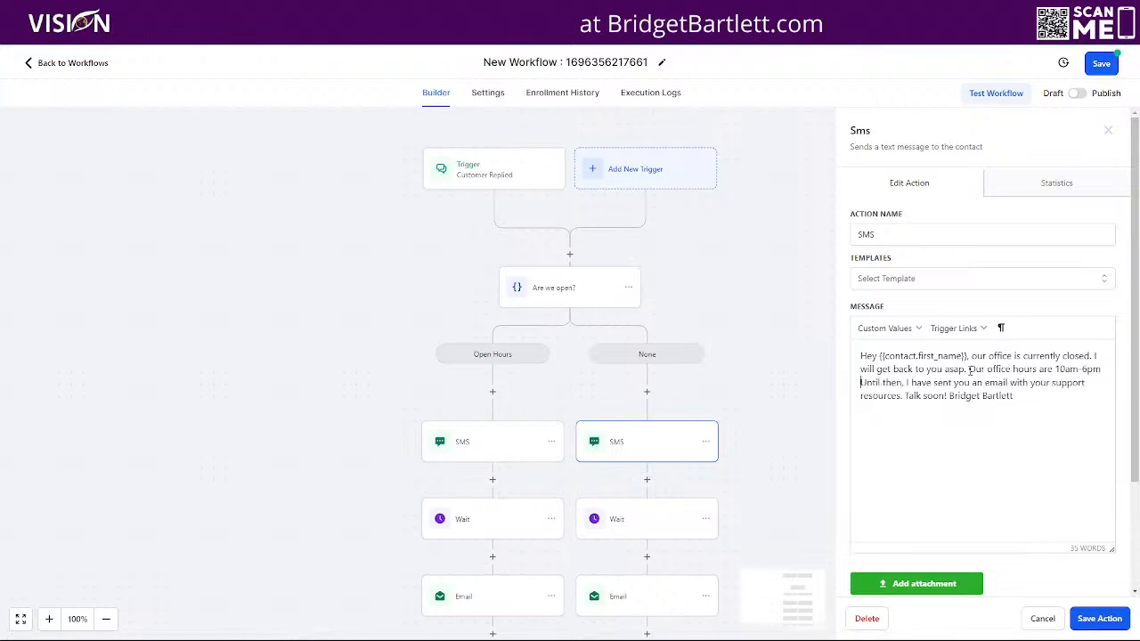
{"action": "type", "text": "."}
- Add 'Monday-Friday' after the office hours and replace 'your support resources' with 'info to help you.'
{"action": "right_click", "coordinate": [970, 373]}
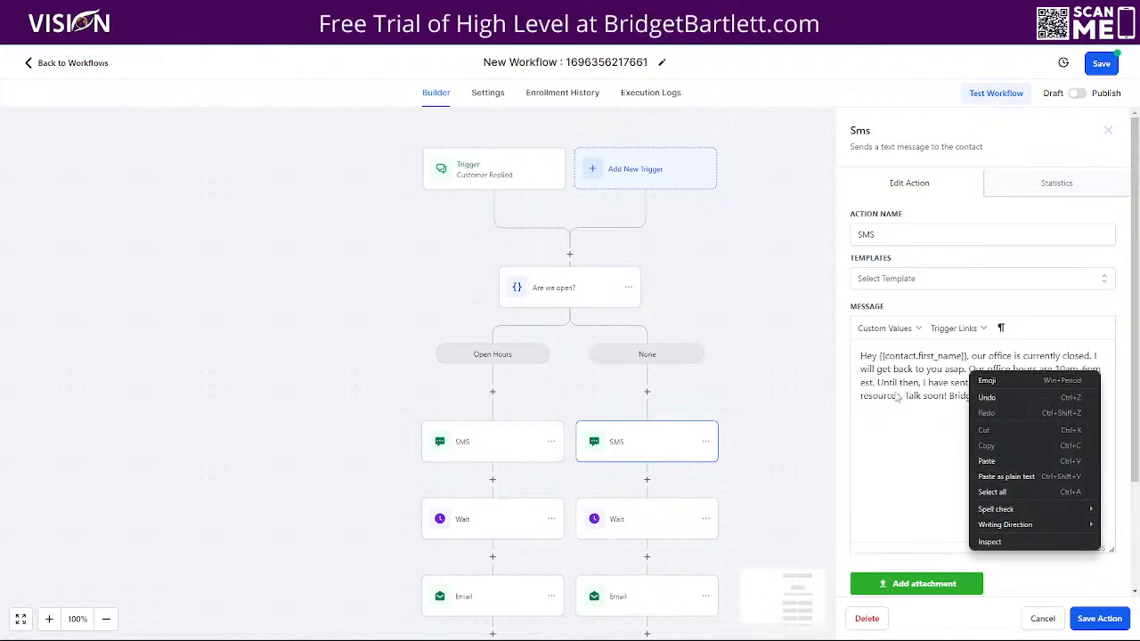
{"action": "key", "text": "Escape"}
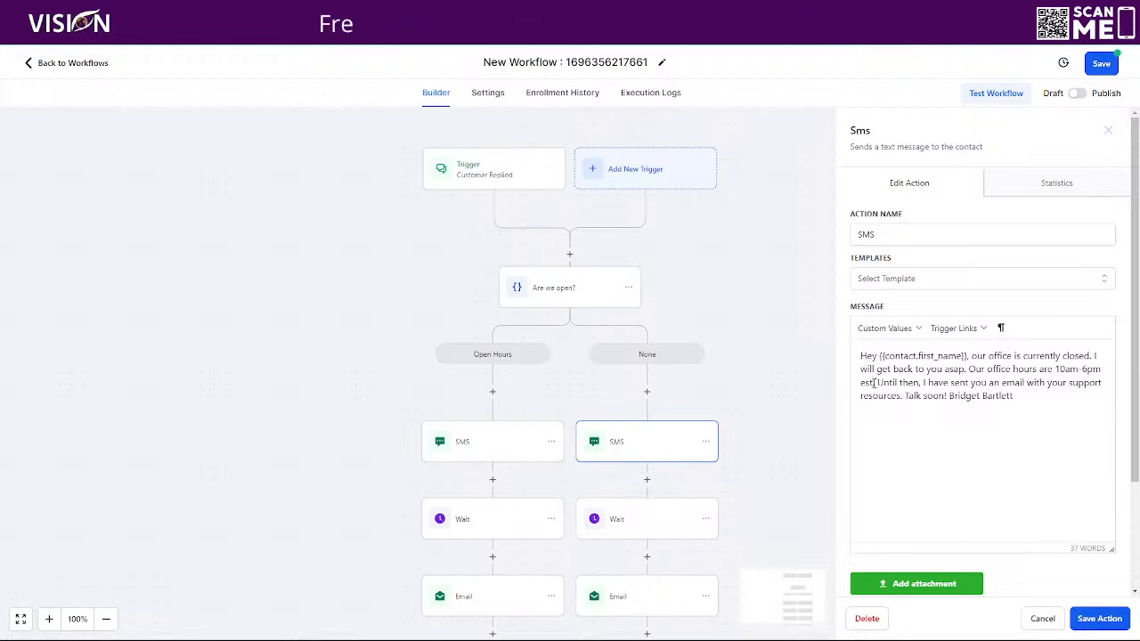
{"action": "type", "text": "(Monday "}
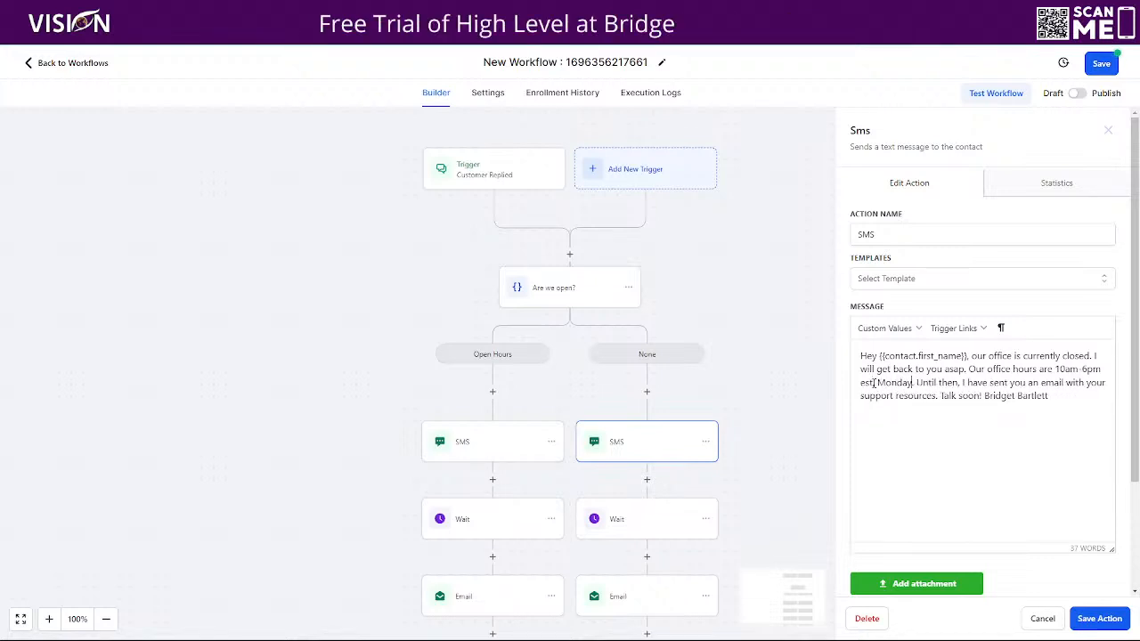
{"action": "type", "text": "-Friday"}
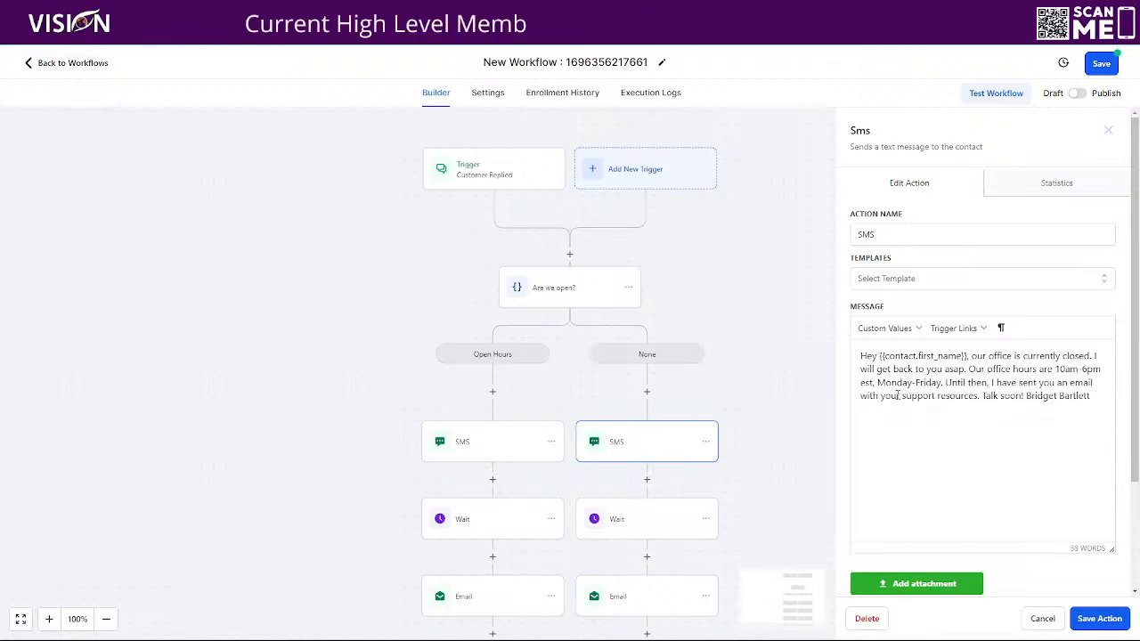
{"action": "left_click_drag", "start_coordinate": [880, 398], "coordinate": [977, 398]}
{"action": "type", "text": "more ifno"}
{"action": "key", "text": "BackSpace"}
{"action": "key", "text": "BackSpace"}
{"action": "key", "text": "BackSpace"}
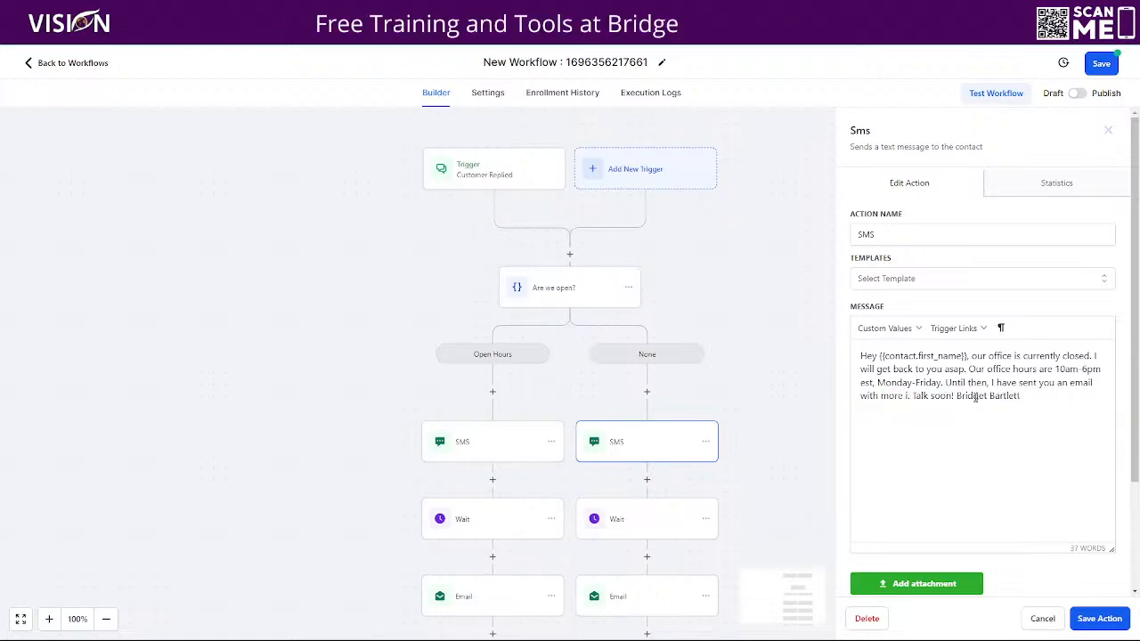
{"action": "type", "text": "nfo"}
{"action": "key", "text": "BackSpace"}
{"action": "key", "text": "BackSpace"}
{"action": "key", "text": "BackSpace"}
{"action": "key", "text": "BackSpace"}
{"action": "key", "text": "BackSpace"}
{"action": "key", "text": "BackSpace"}
{"action": "key", "text": "BackSpace"}
{"action": "key", "text": "BackSpace"}
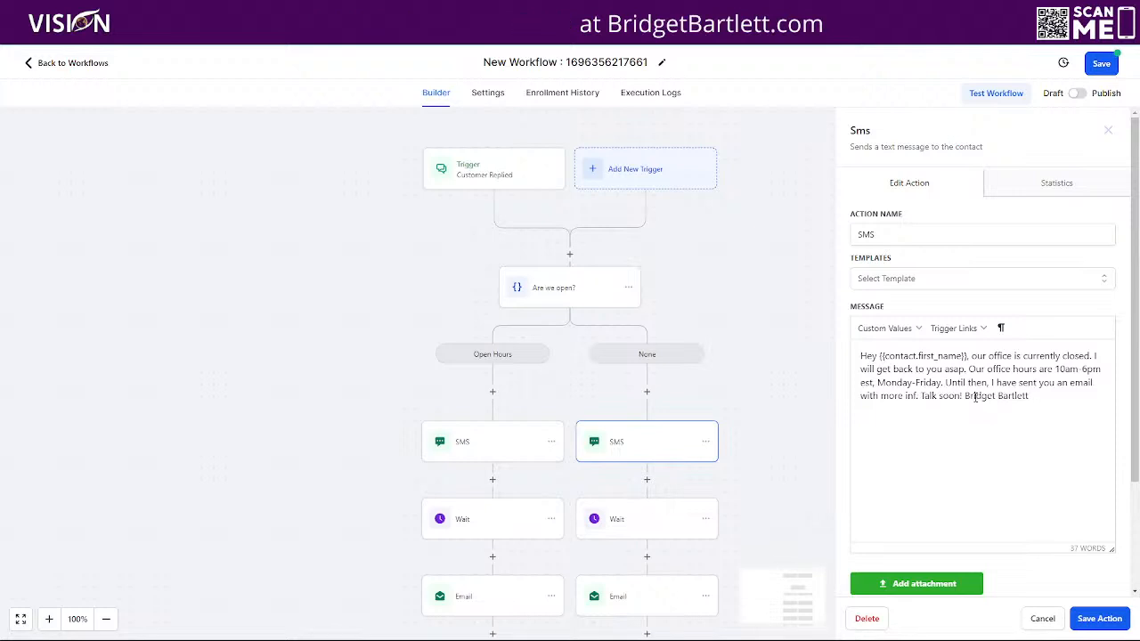
{"action": "key", "text": "BackSpace"}
{"action": "type", "text": "info to help you."}
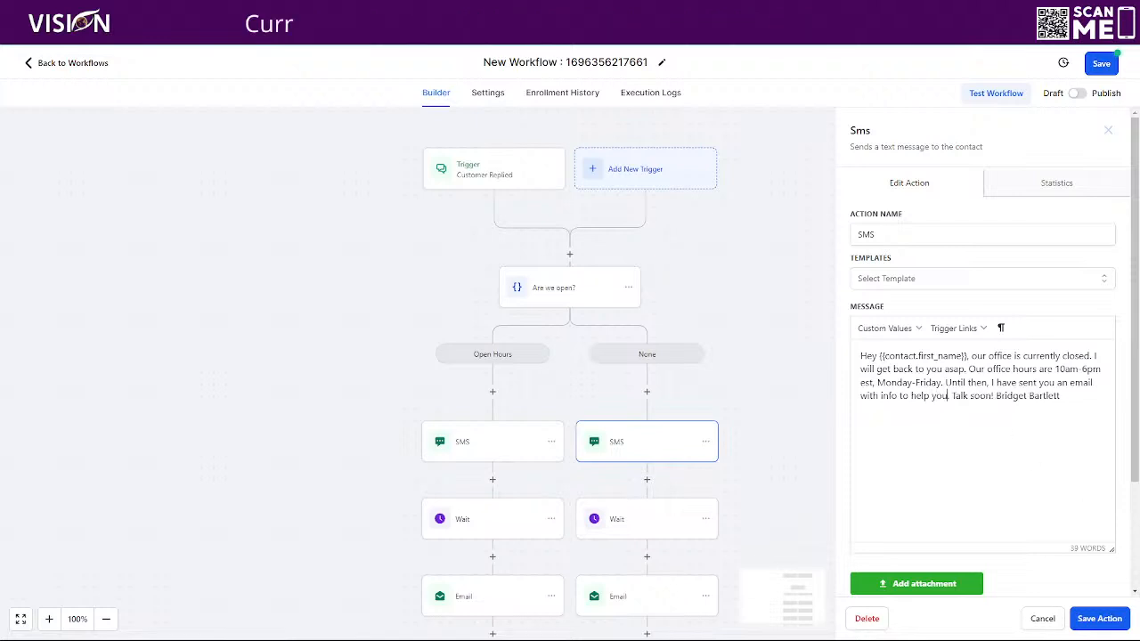
- Save the edited closed-hours SMS action and then save the whole workflow
{"action": "left_click", "coordinate": [1098, 618]}
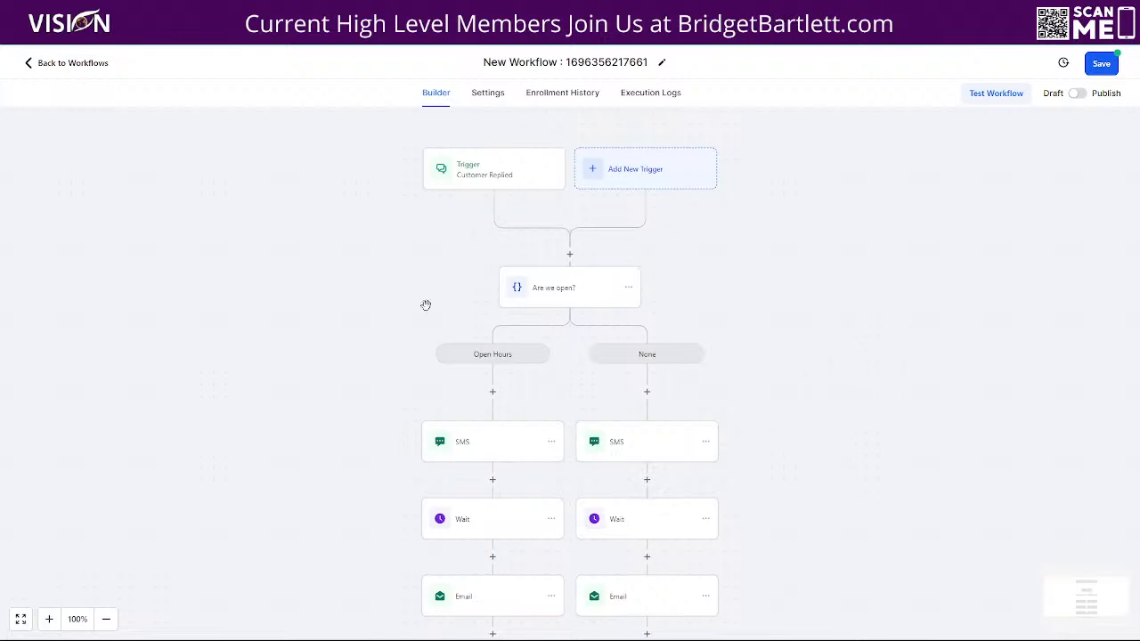
{"action": "scroll", "coordinate": [895, 368], "scroll_direction": "down", "scroll_amount": 1}
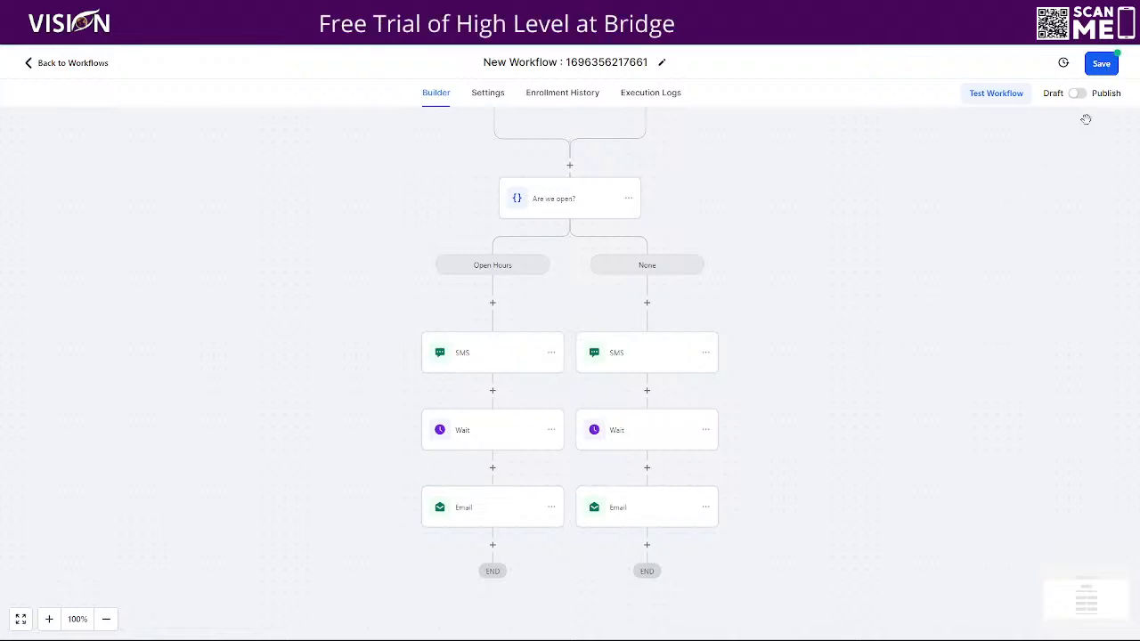
{"action": "left_click", "coordinate": [1104, 68]}
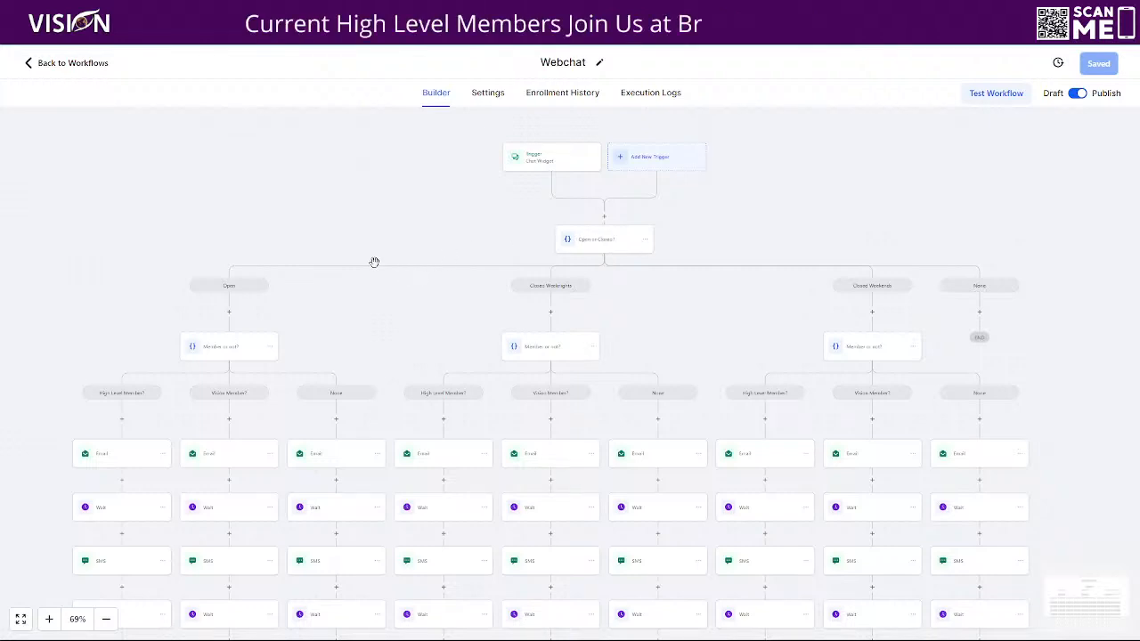
- Pan and zoom the Webchat workflow to view the Open path's member-type branches
{"action": "left_click_drag", "start_coordinate": [363, 268], "coordinate": [536, 119]}
{"action": "left_click", "coordinate": [49, 619]}
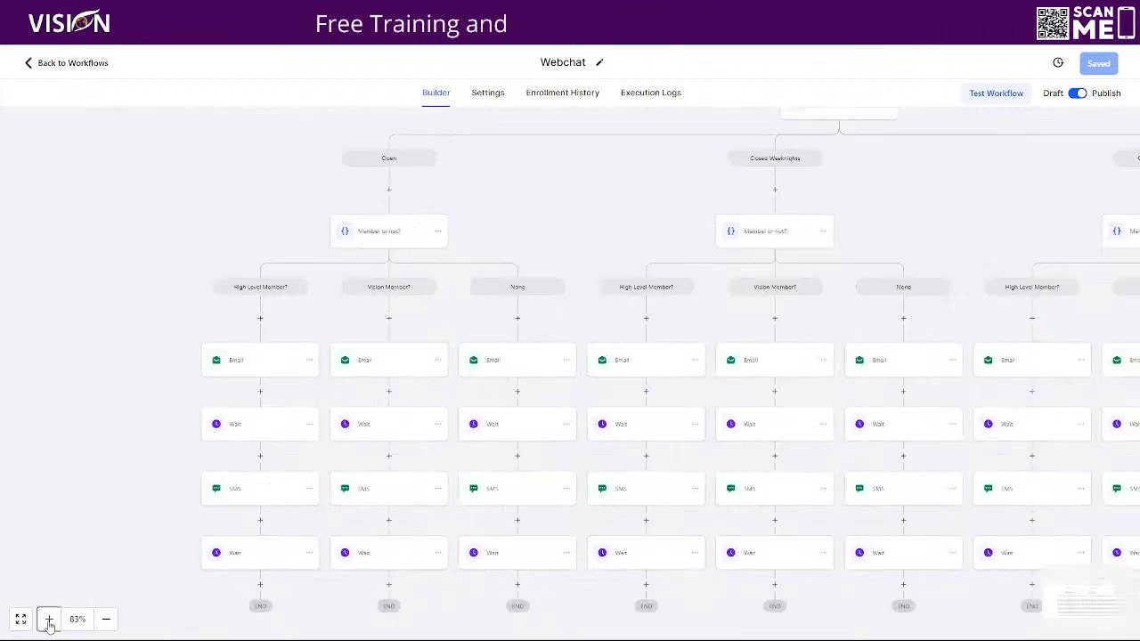
{"action": "left_click", "coordinate": [49, 620]}
{"action": "left_click_drag", "start_coordinate": [550, 178], "coordinate": [685, 150]}
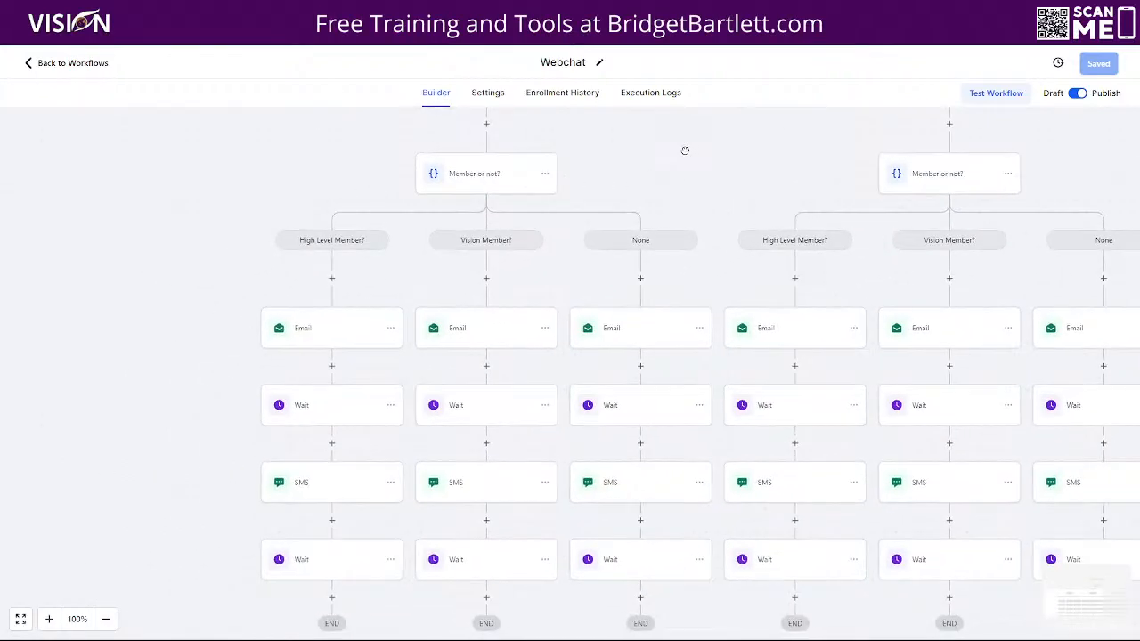
{"action": "left_click", "coordinate": [456, 175]}
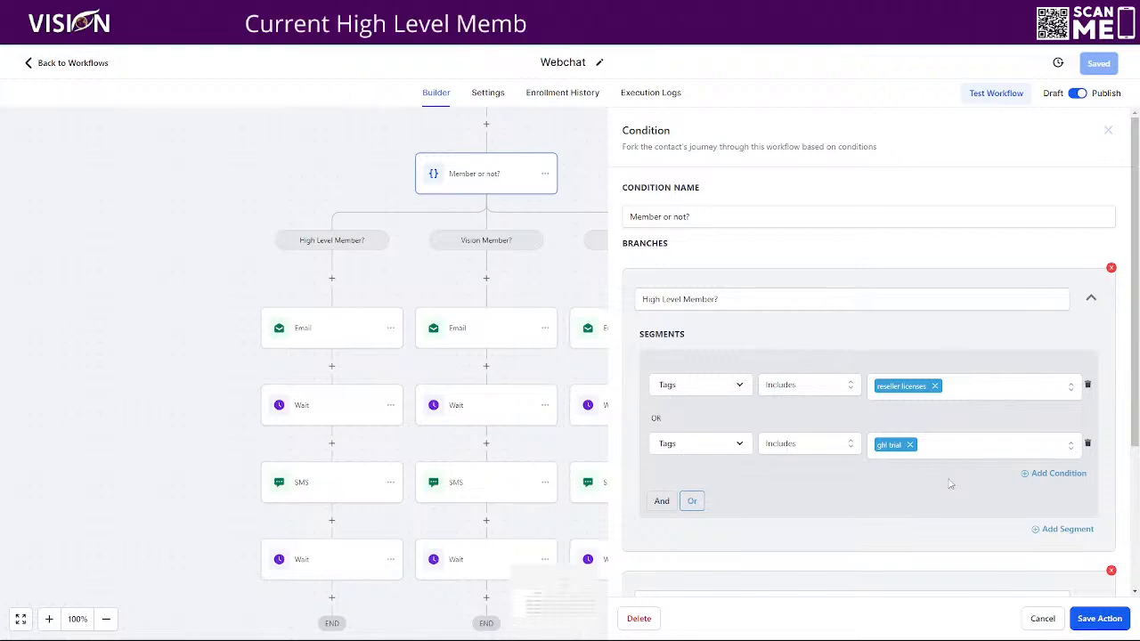
{"action": "scroll", "coordinate": [881, 457], "scroll_direction": "down", "scroll_amount": 3}
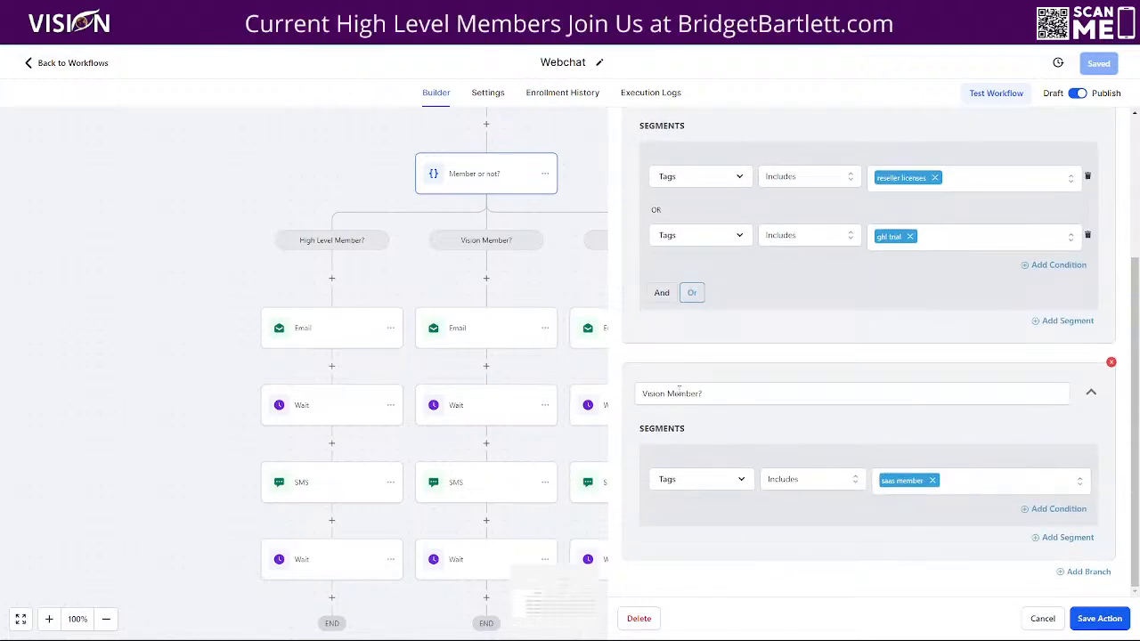
{"action": "left_click", "coordinate": [1040, 618]}
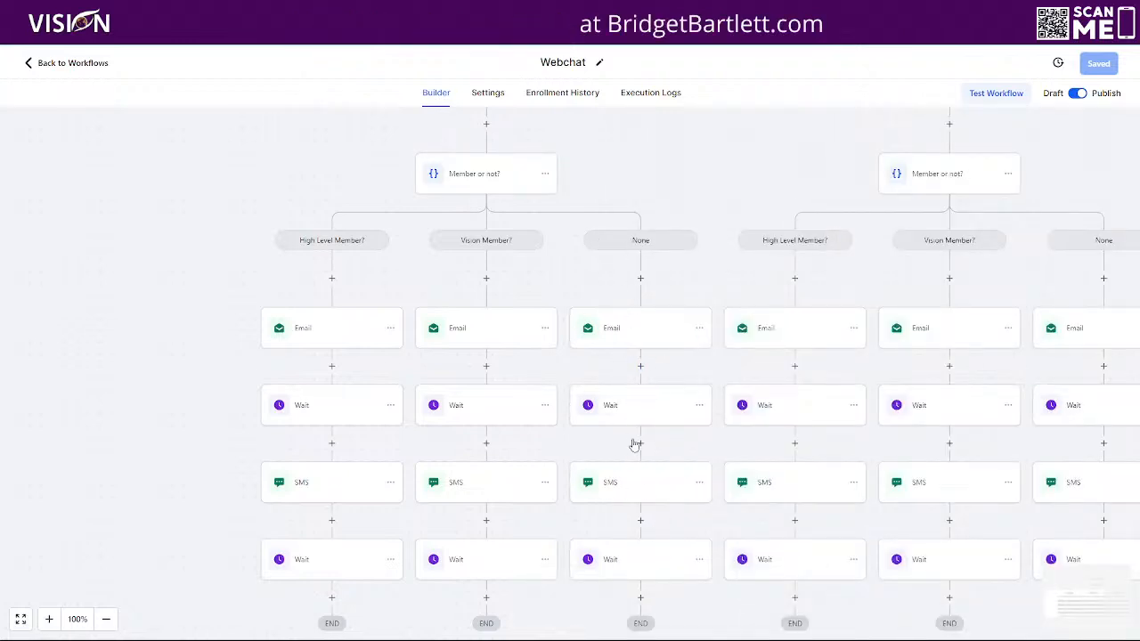
{"action": "scroll", "coordinate": [392, 321], "scroll_direction": "up", "scroll_amount": 2}
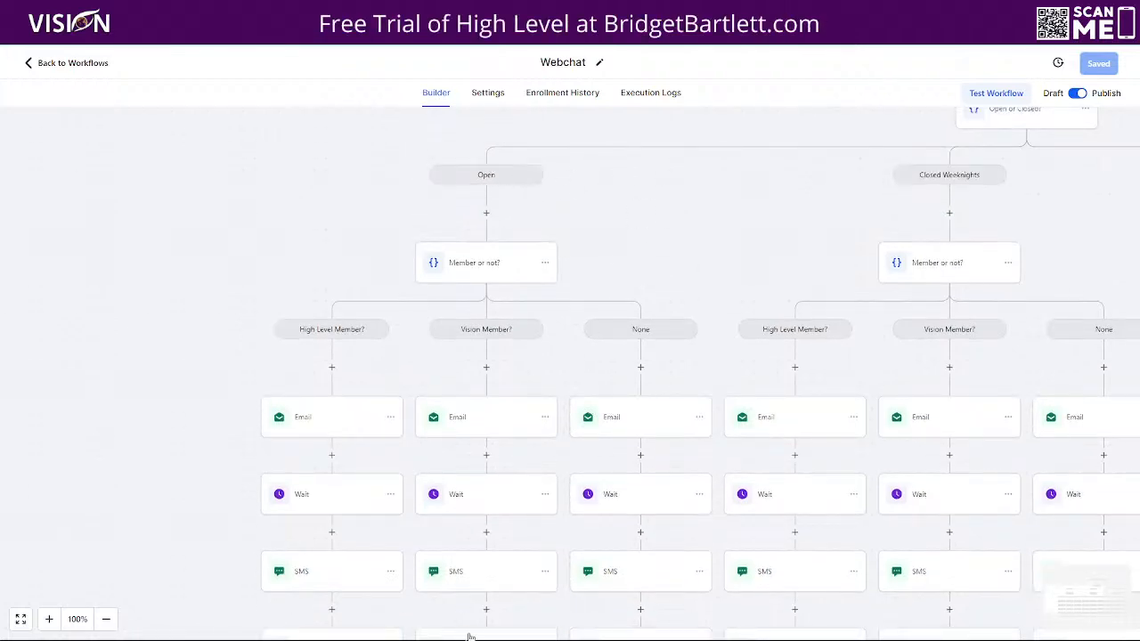
{"action": "scroll", "coordinate": [472, 284], "scroll_direction": "down", "scroll_amount": 1}
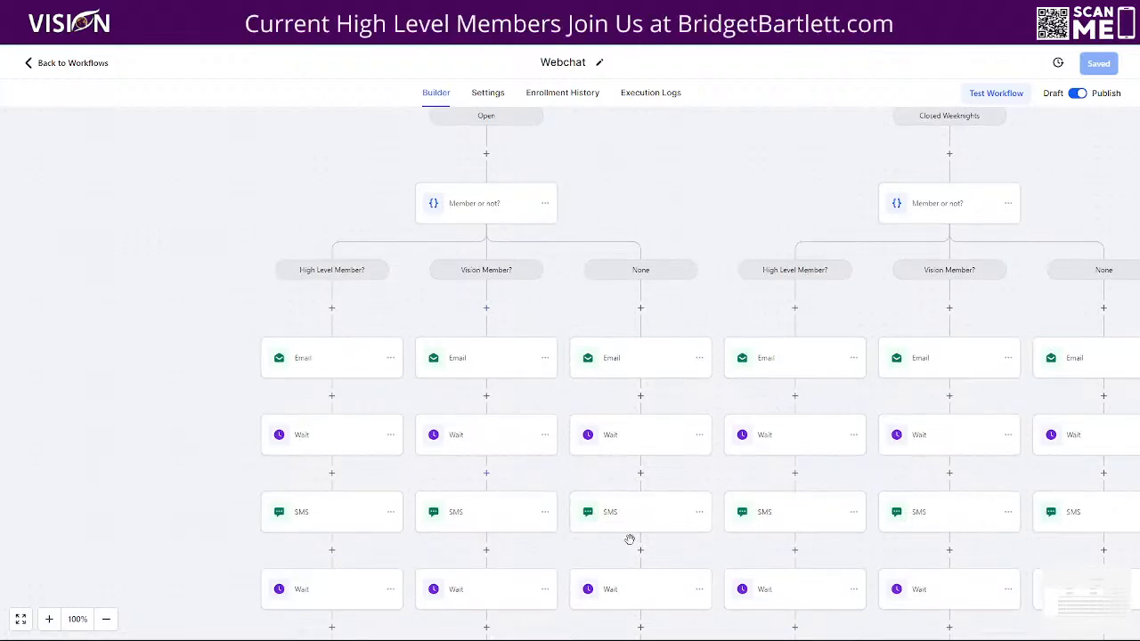
{"action": "left_click_drag", "start_coordinate": [778, 165], "coordinate": [408, 326]}
{"action": "left_click_drag", "start_coordinate": [704, 302], "coordinate": [698, 227]}
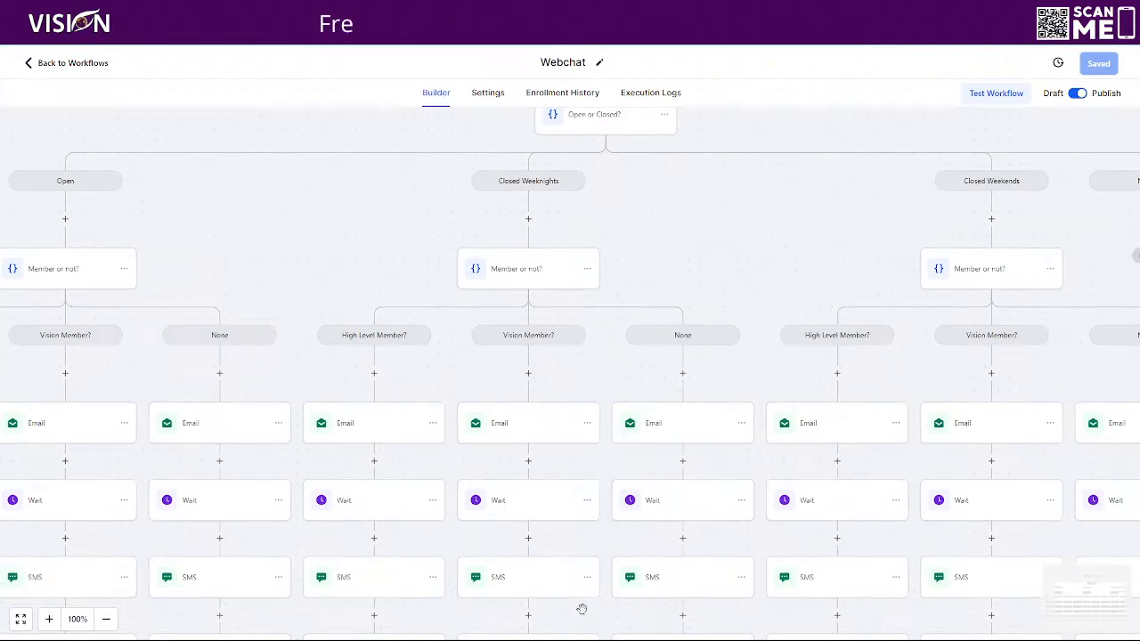
{"action": "left_click_drag", "start_coordinate": [844, 208], "coordinate": [524, 237]}
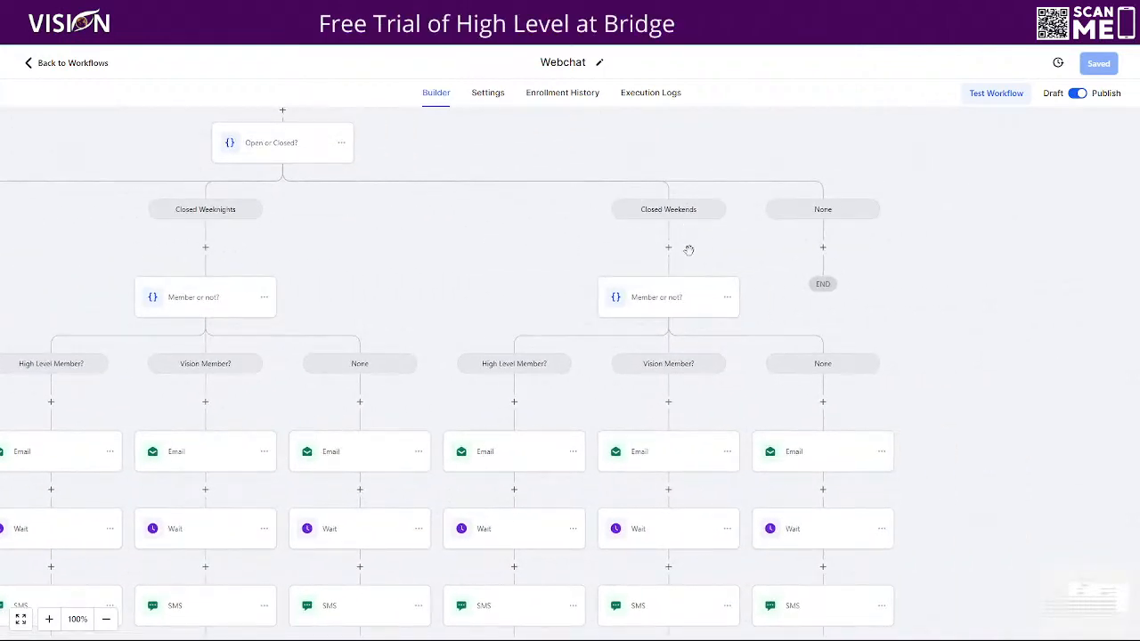
{"action": "scroll", "coordinate": [659, 458], "scroll_direction": "down", "scroll_amount": 2}
{"action": "scroll", "coordinate": [658, 483], "scroll_direction": "up", "scroll_amount": 2}
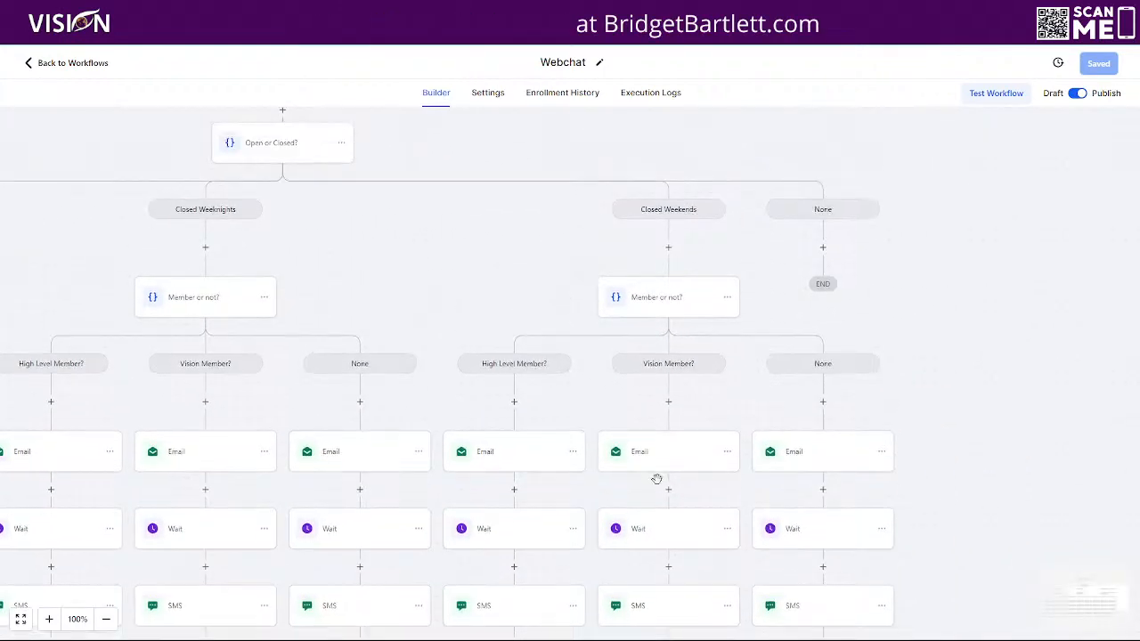
{"action": "left_click_drag", "start_coordinate": [961, 184], "coordinate": [939, 361]}
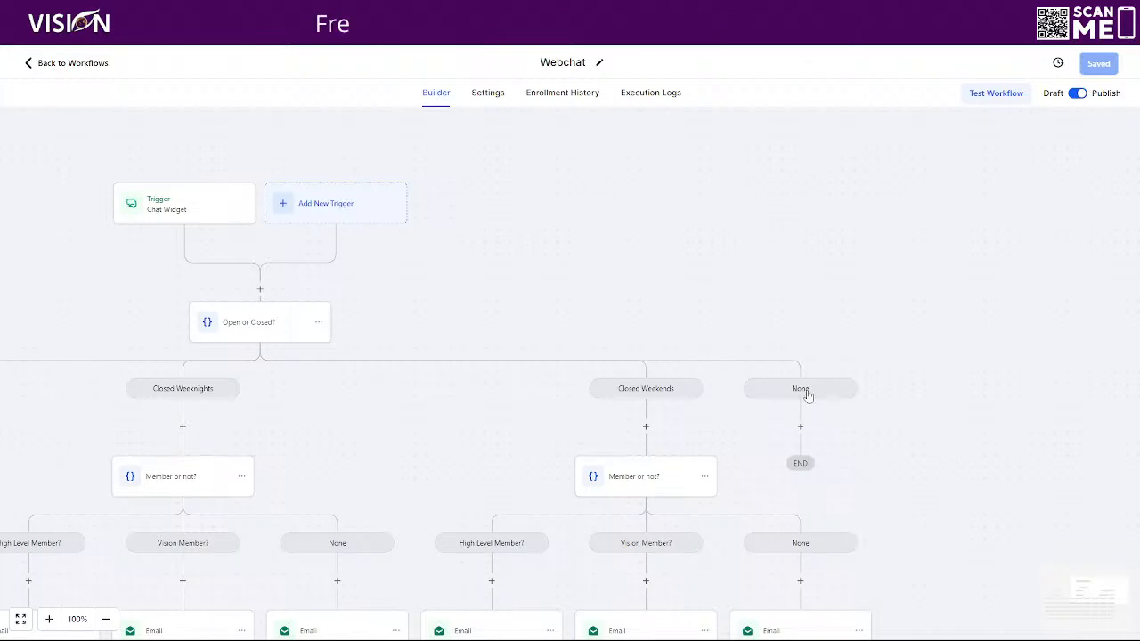
{"action": "left_click_drag", "start_coordinate": [573, 255], "coordinate": [806, 140]}
{"action": "left_click_drag", "start_coordinate": [774, 228], "coordinate": [870, 178]}
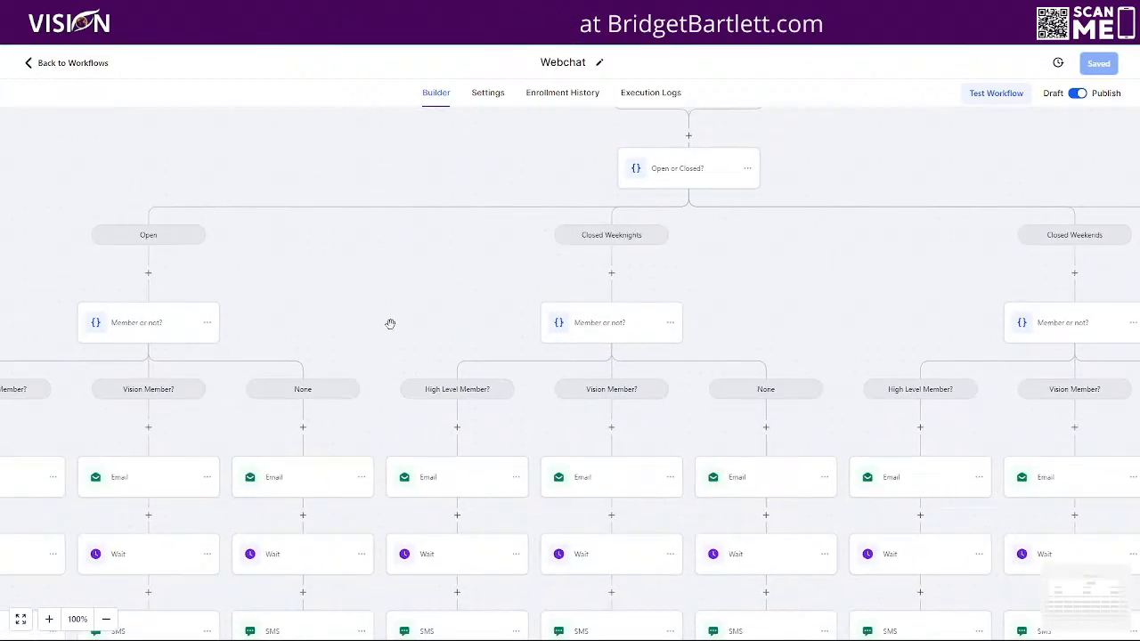
{"action": "left_click", "coordinate": [107, 620]}
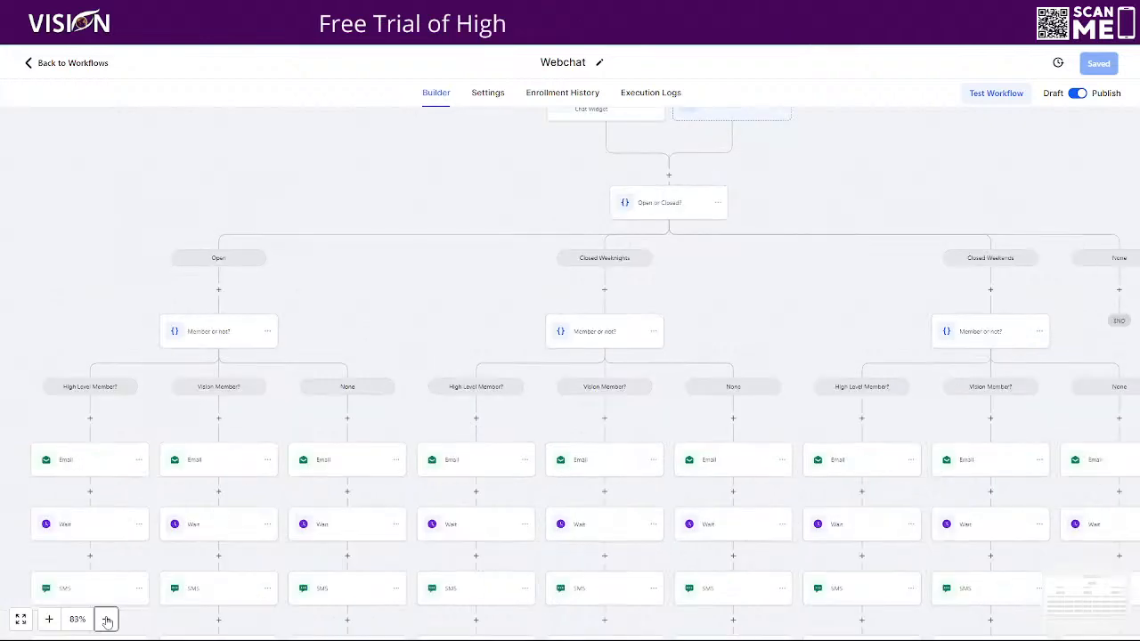
{"action": "left_click", "coordinate": [107, 619]}
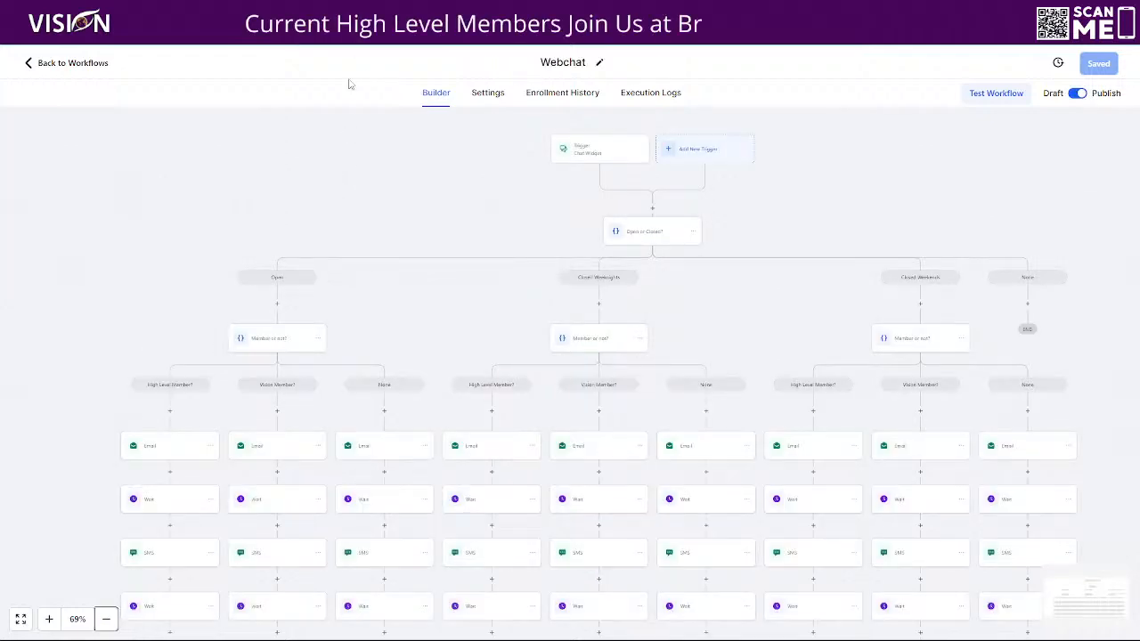
{"action": "left_click_drag", "start_coordinate": [781, 233], "coordinate": [724, 215]}
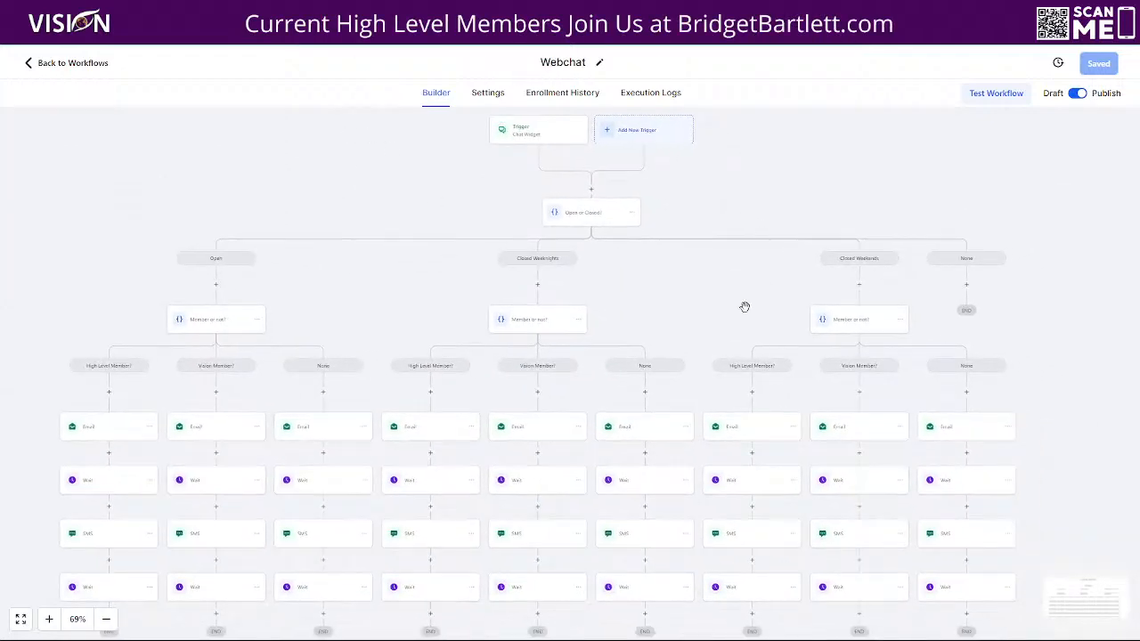